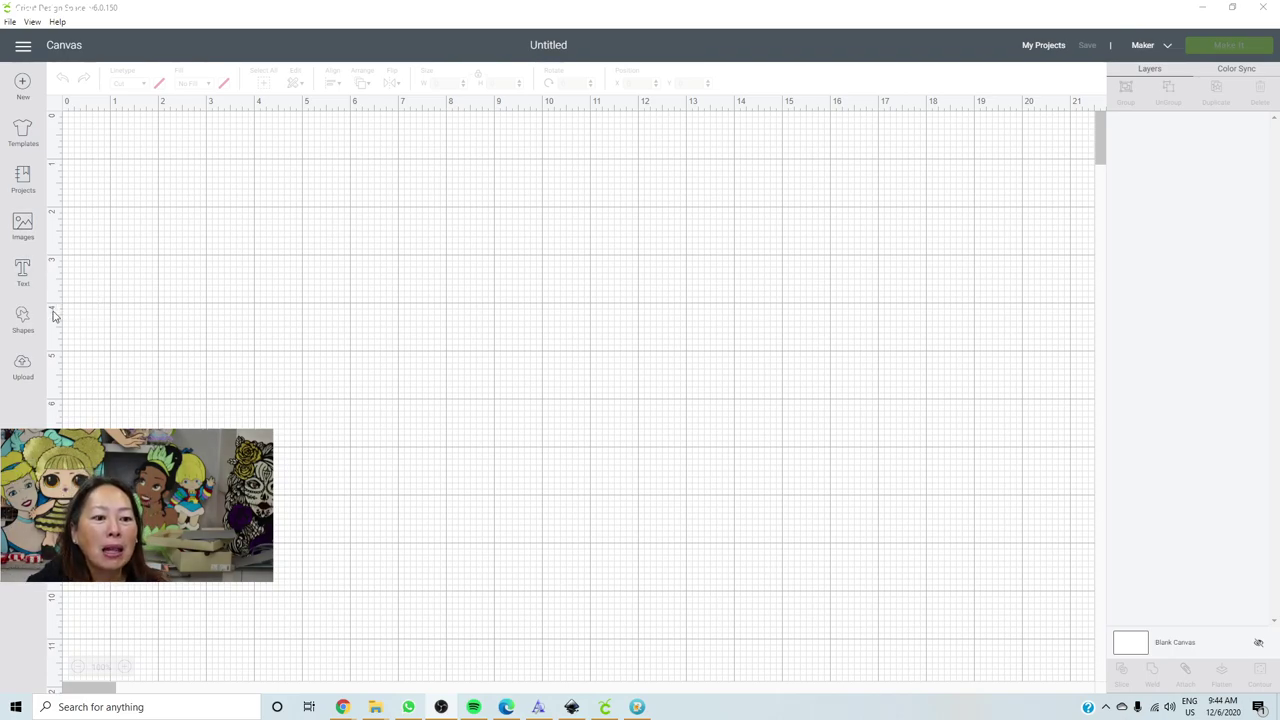
Search the Projects library for 'party hat'.
{"action": "left_click", "coordinate": [17, 178]}
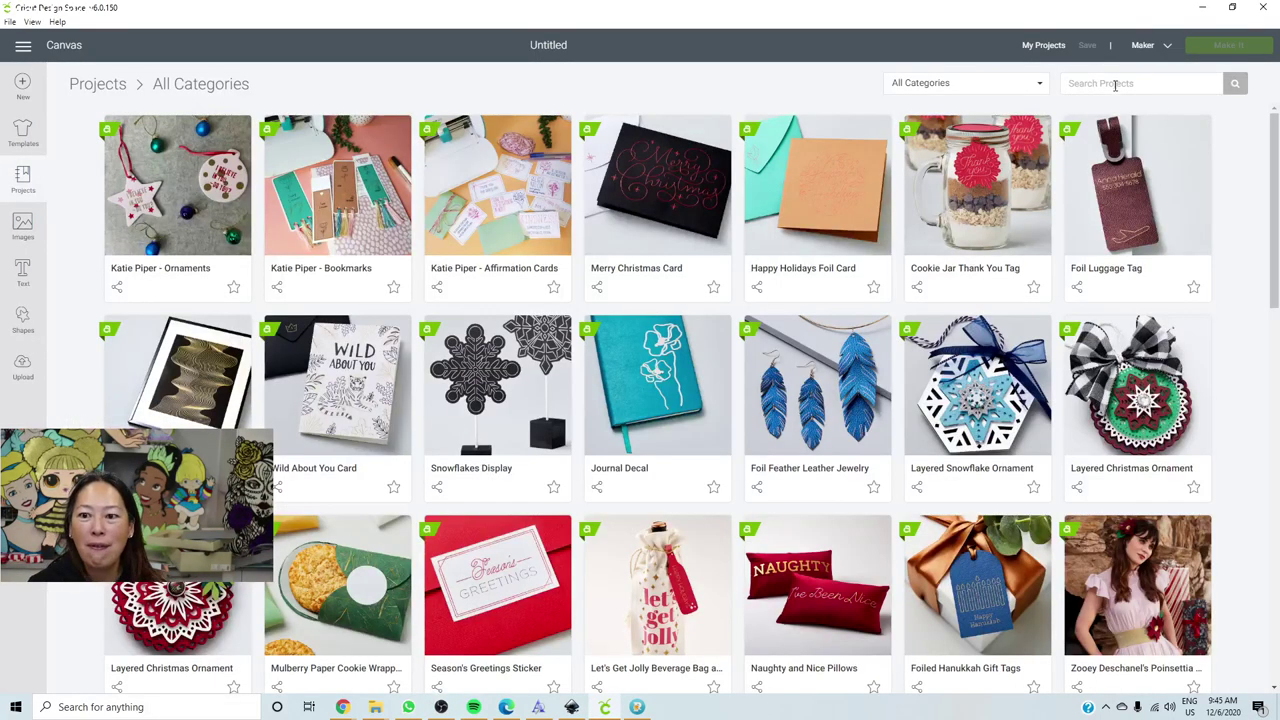
{"action": "left_click", "coordinate": [1115, 84]}
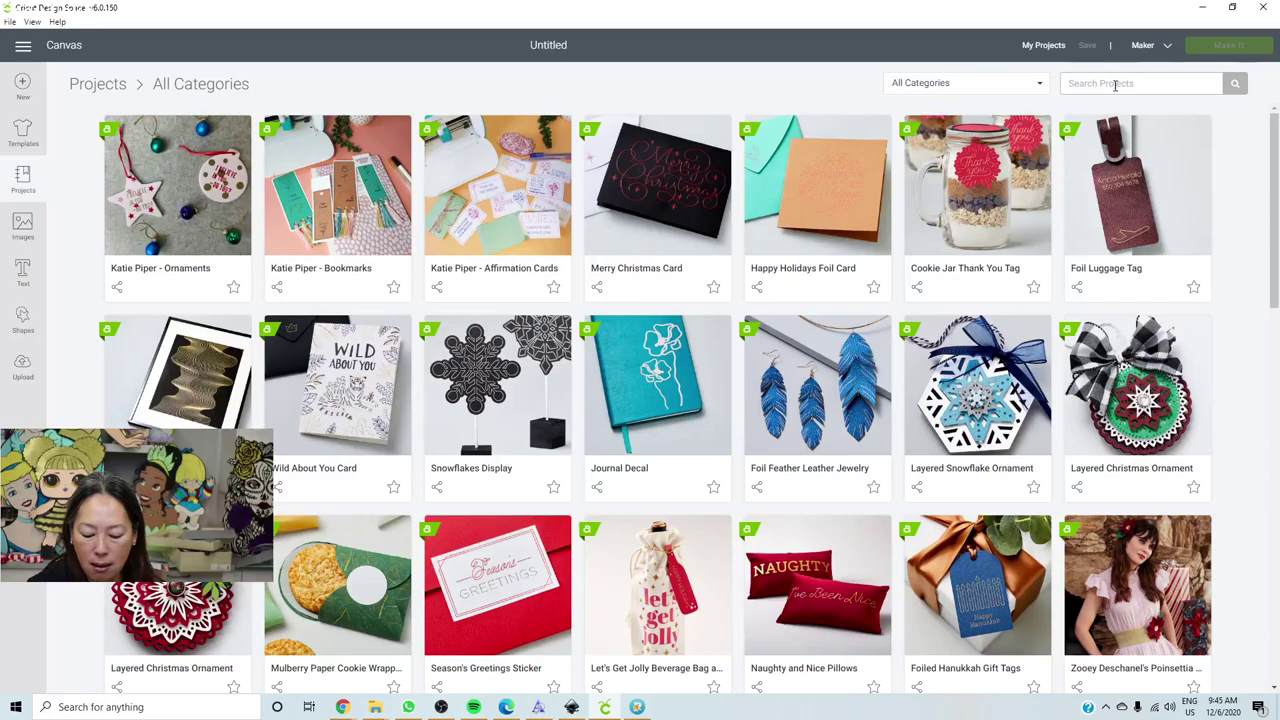
{"action": "type", "text": "party hat"}
{"action": "key", "text": "Return"}
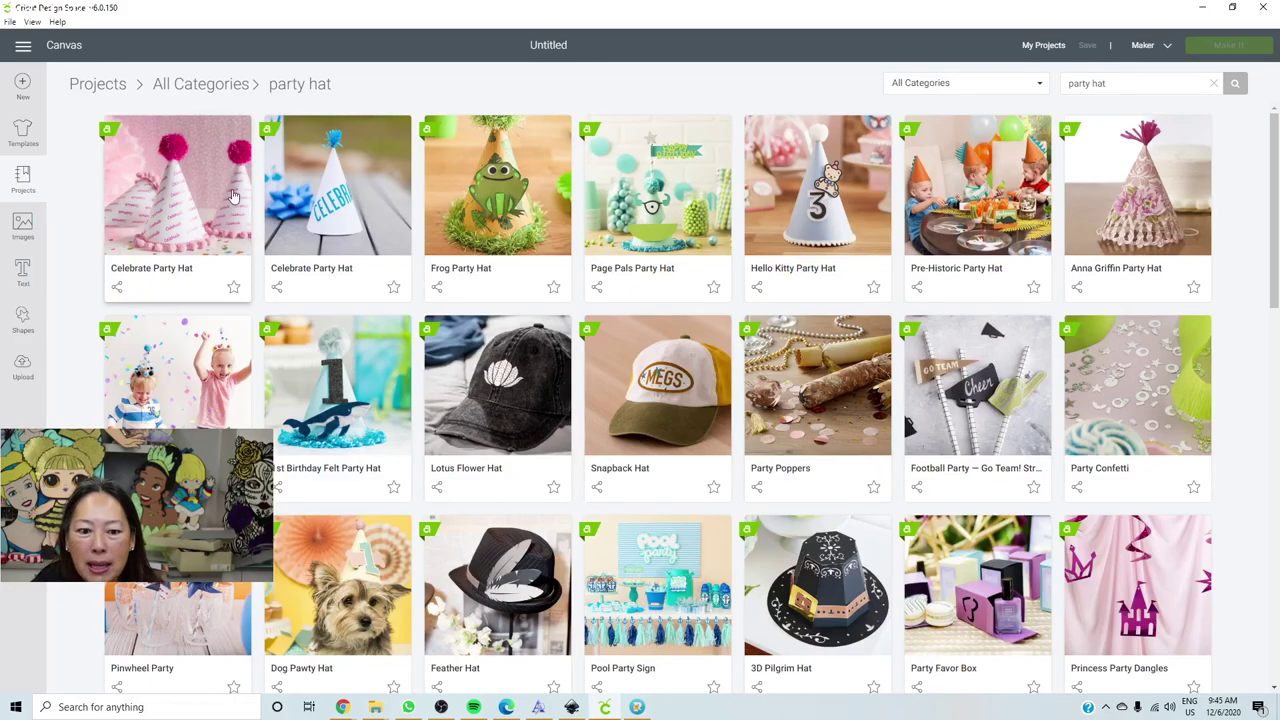
Review the Celebrate Party Hat project's details and customize it onto the canvas.
{"action": "left_click", "coordinate": [170, 203]}
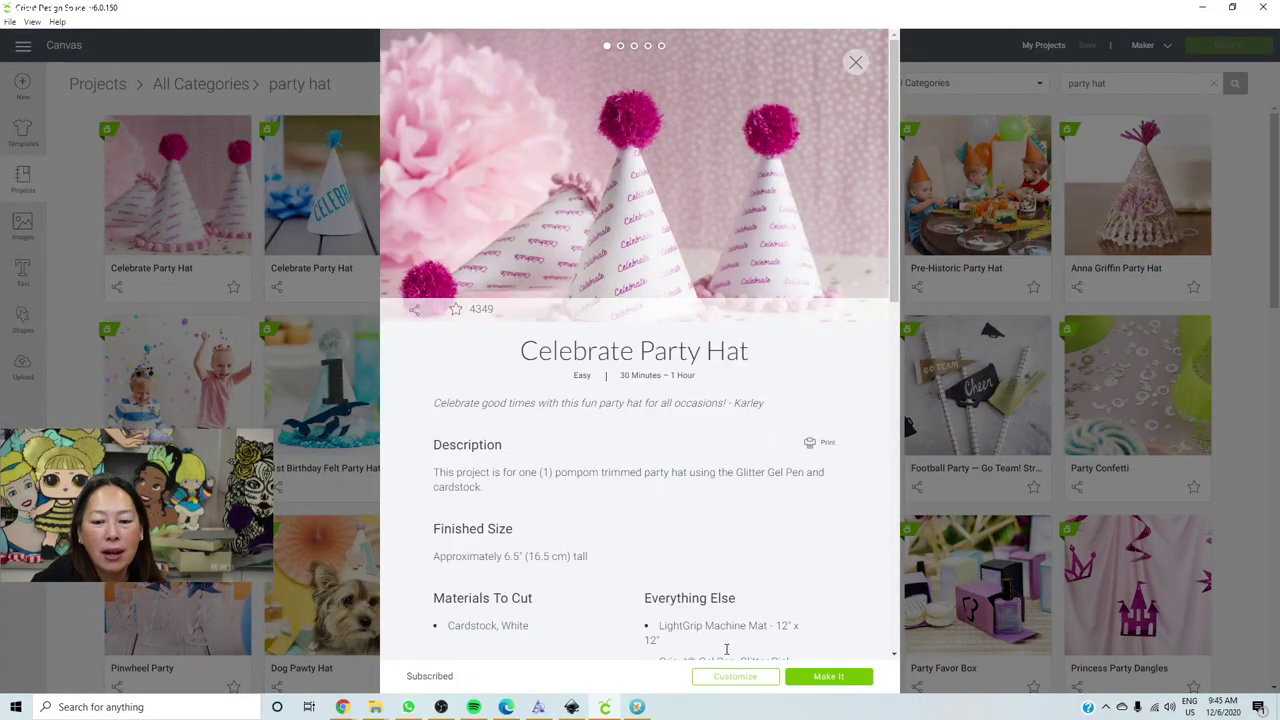
{"action": "scroll", "coordinate": [518, 473], "scroll_direction": "down", "scroll_amount": 6}
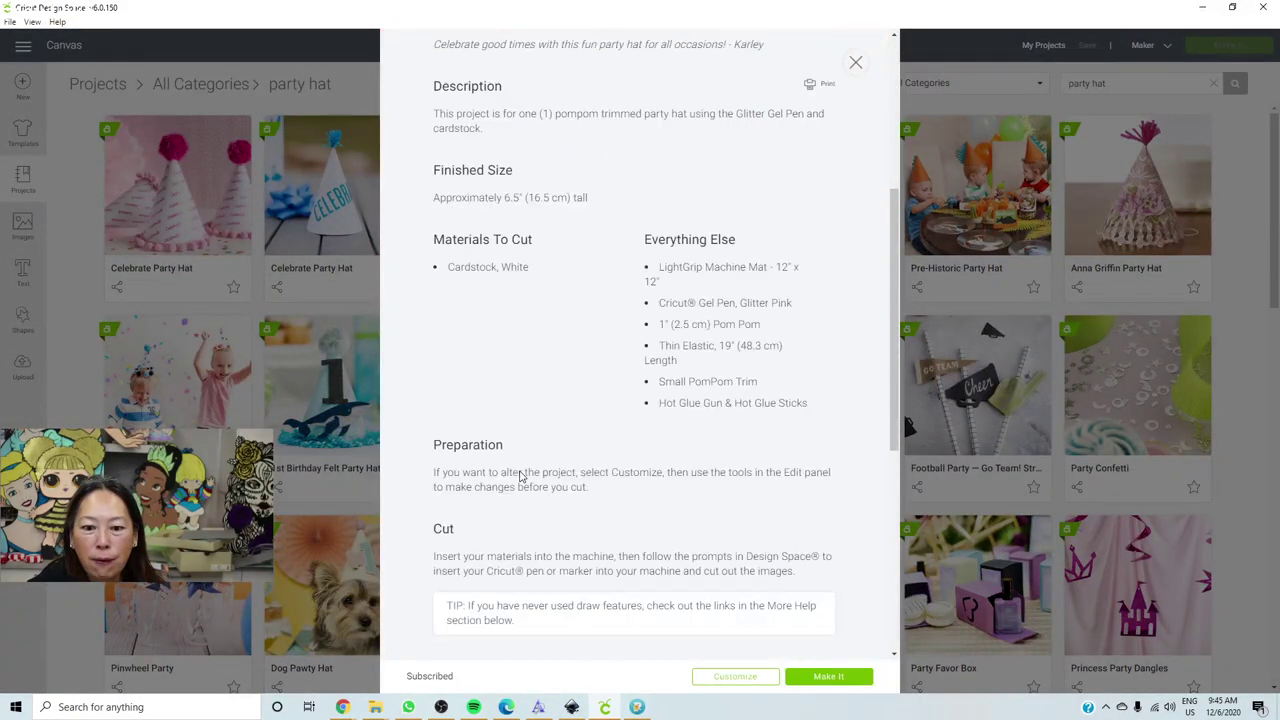
{"action": "scroll", "coordinate": [518, 477], "scroll_direction": "down", "scroll_amount": 3}
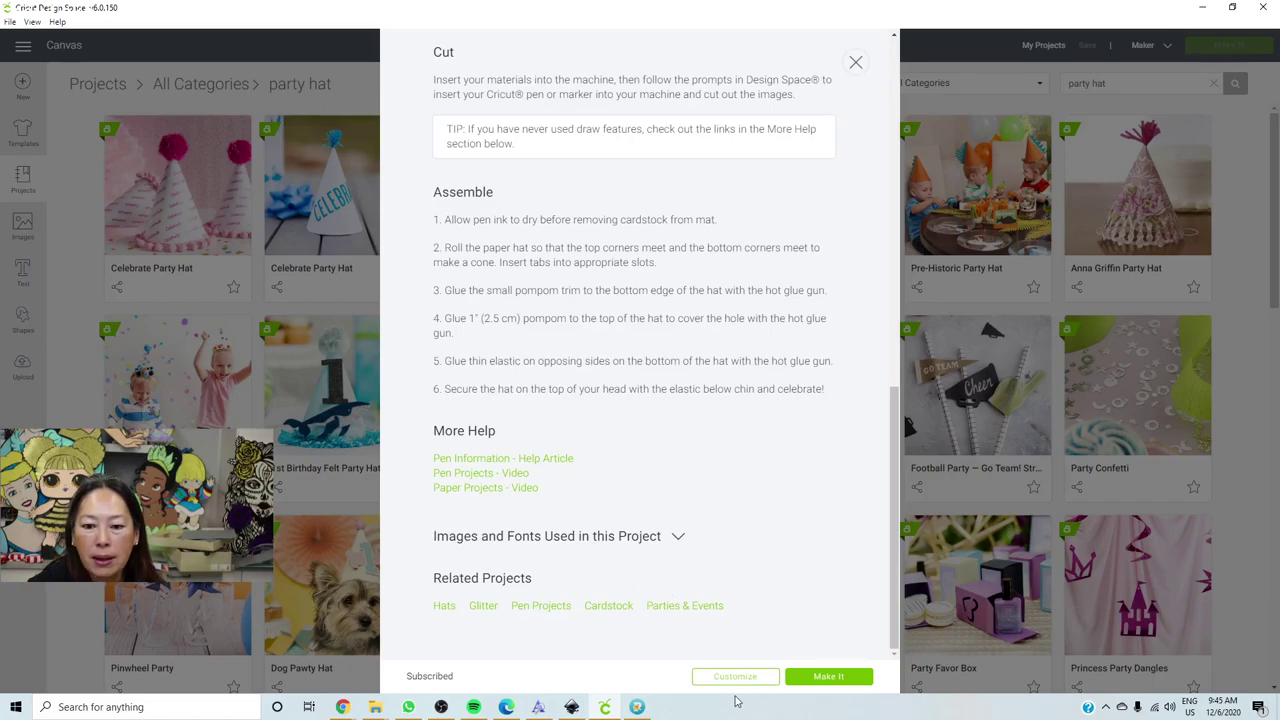
{"action": "left_click", "coordinate": [735, 677]}
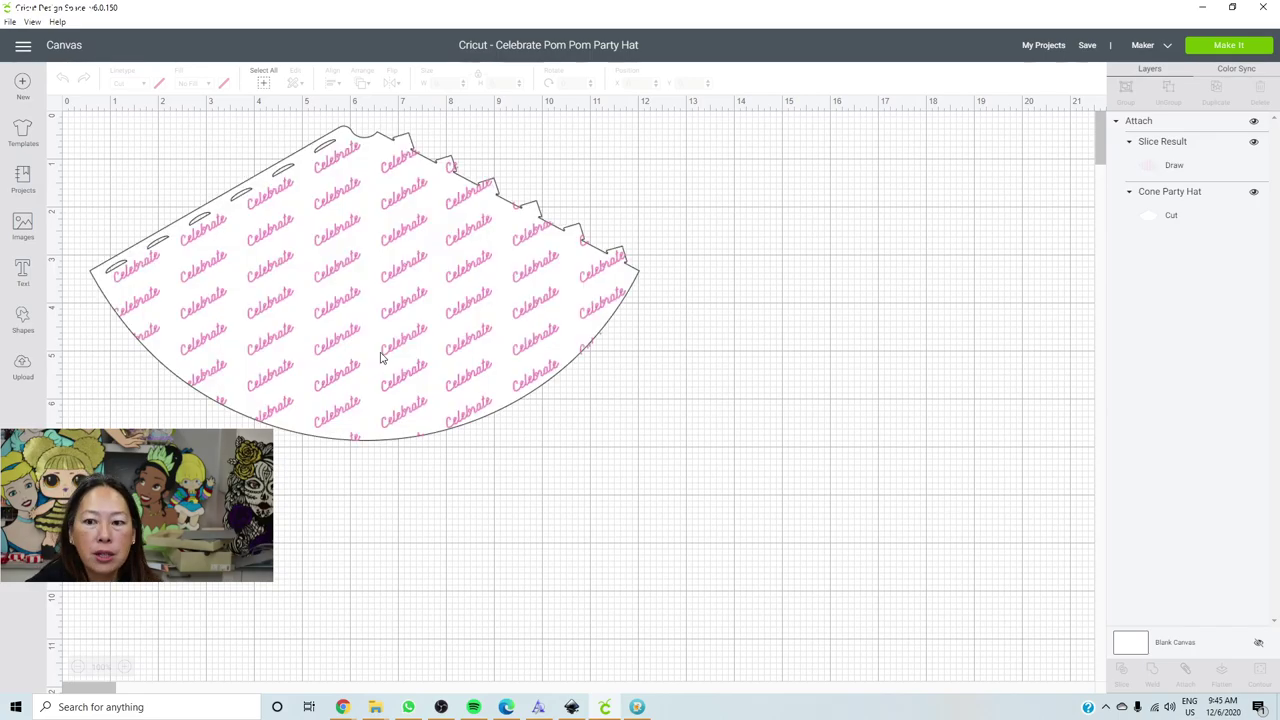
Delete the Celebrate Slice Result layer, leaving the plain Cone Party Hat shape selected.
{"action": "left_click", "coordinate": [416, 258]}
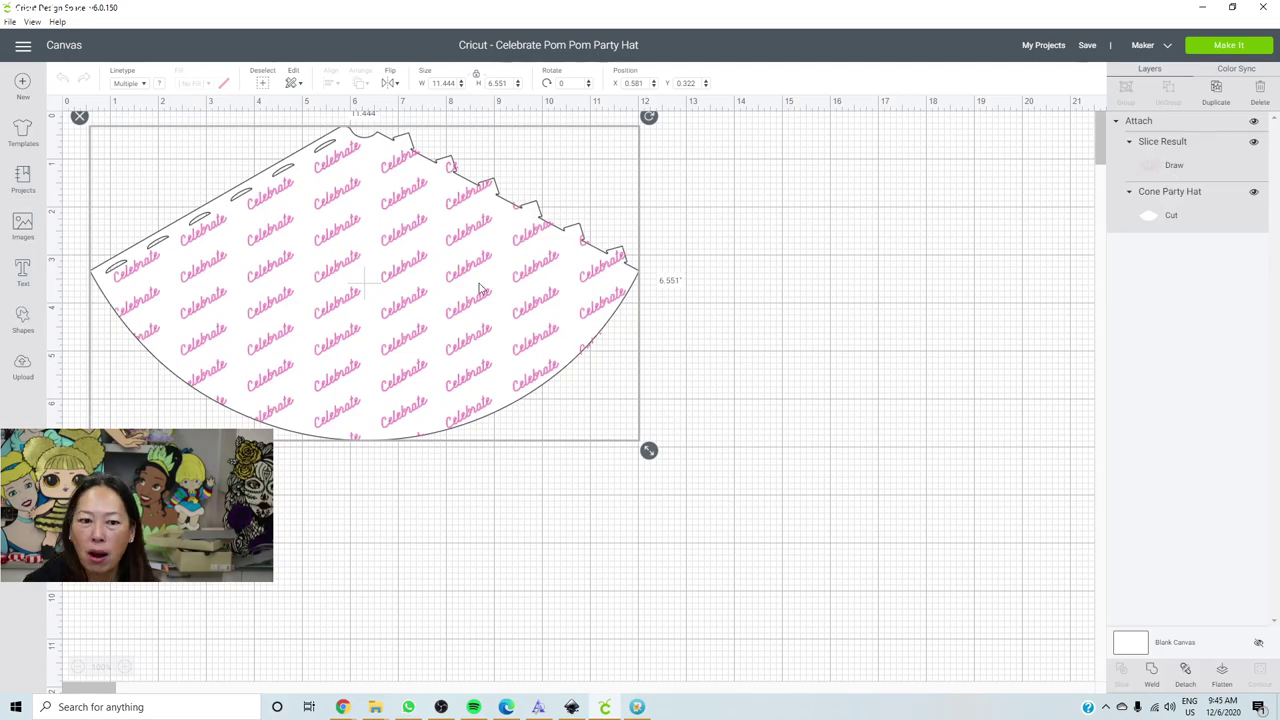
{"action": "left_click", "coordinate": [1180, 167]}
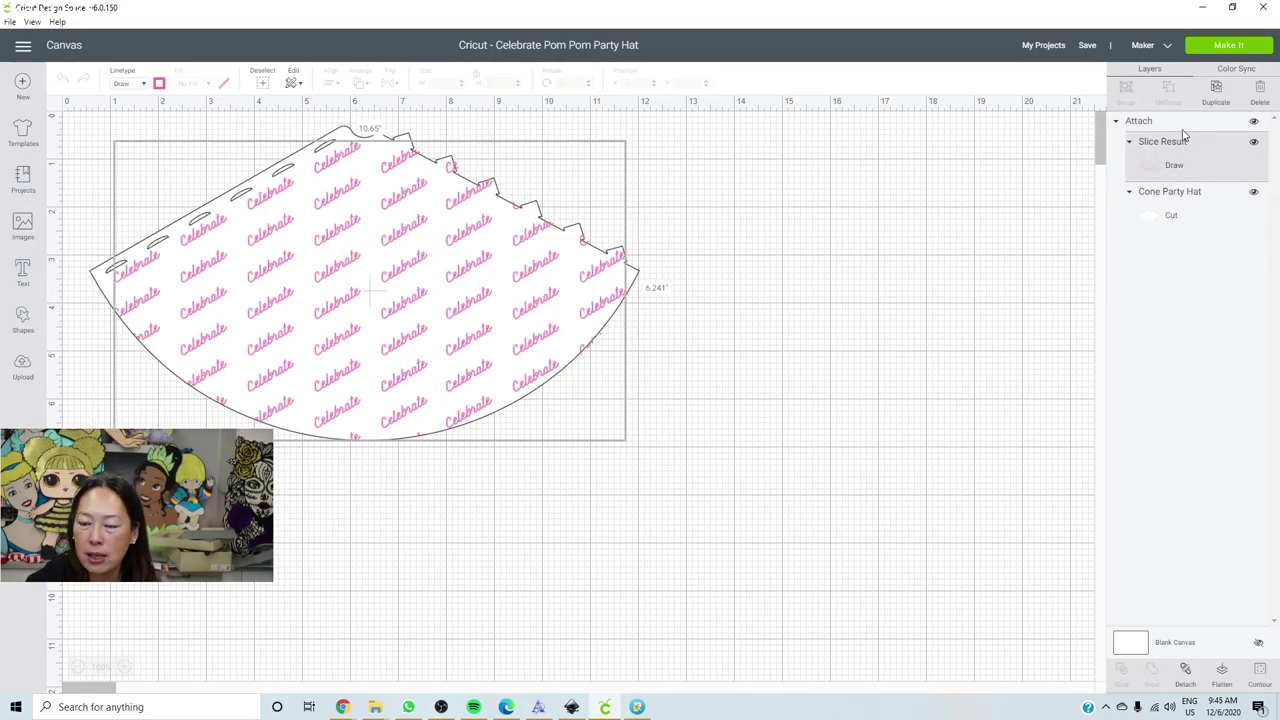
{"action": "key", "text": "Delete"}
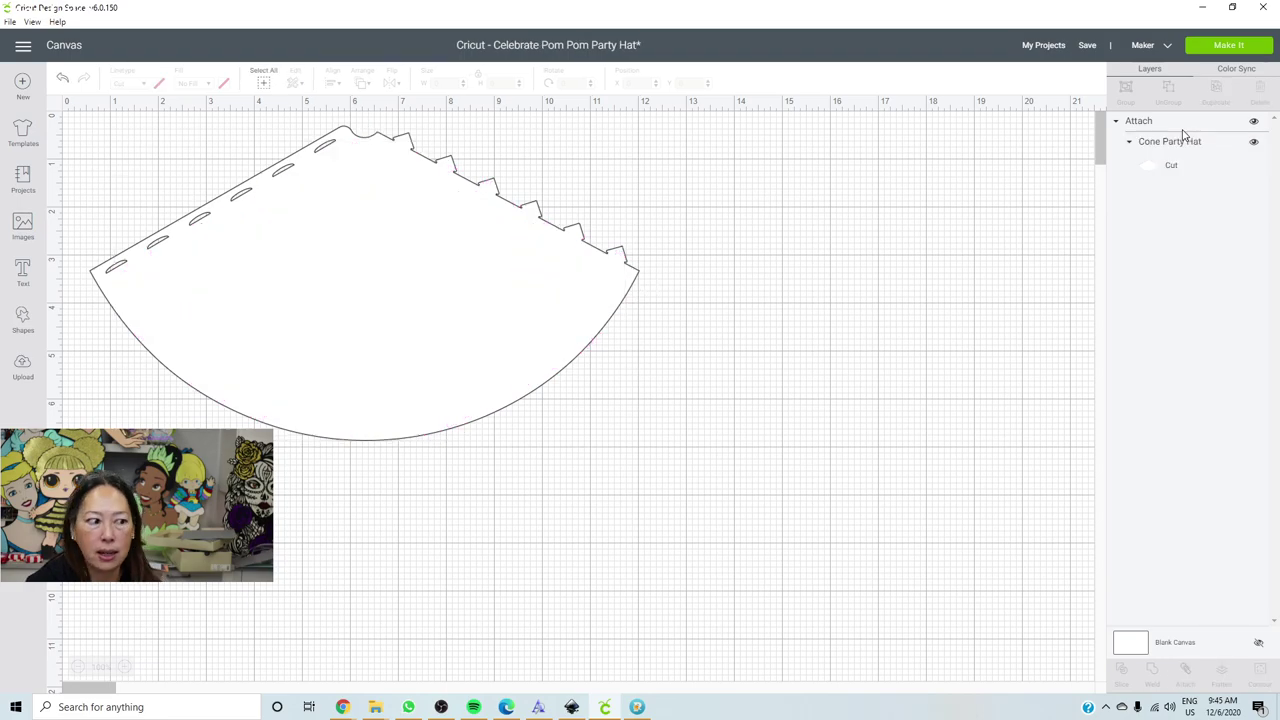
{"action": "left_click_drag", "start_coordinate": [351, 194], "coordinate": [581, 331]}
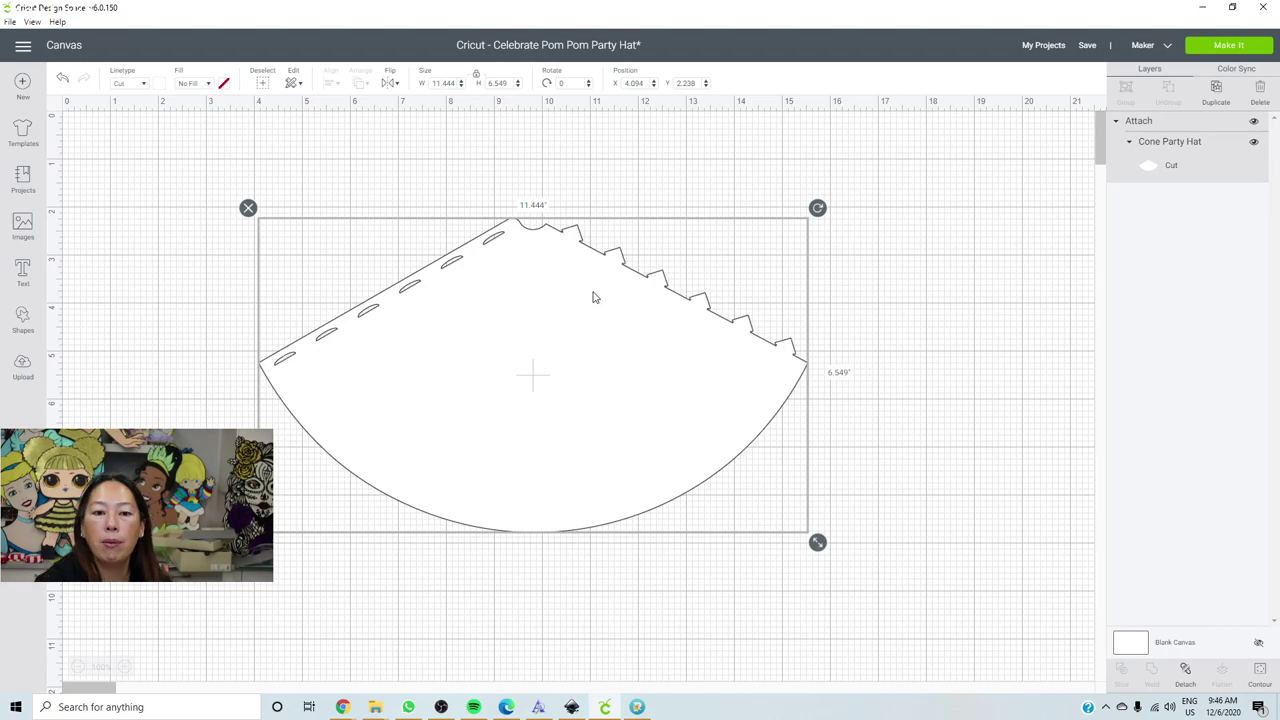
Rotate the cone to about 29.73° with its slotted edge level, placed near X 5.011, Y 3.058.
{"action": "left_click_drag", "start_coordinate": [818, 207], "coordinate": [833, 377]}
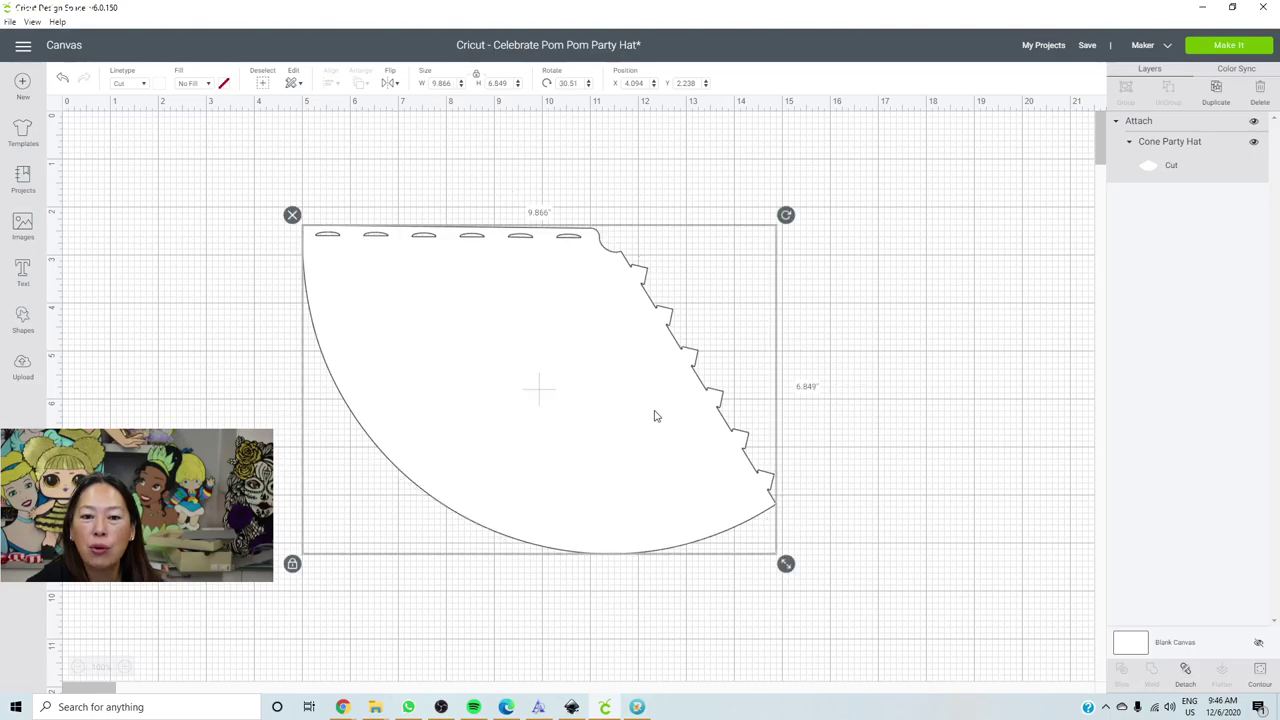
{"action": "left_click_drag", "start_coordinate": [651, 414], "coordinate": [652, 399]}
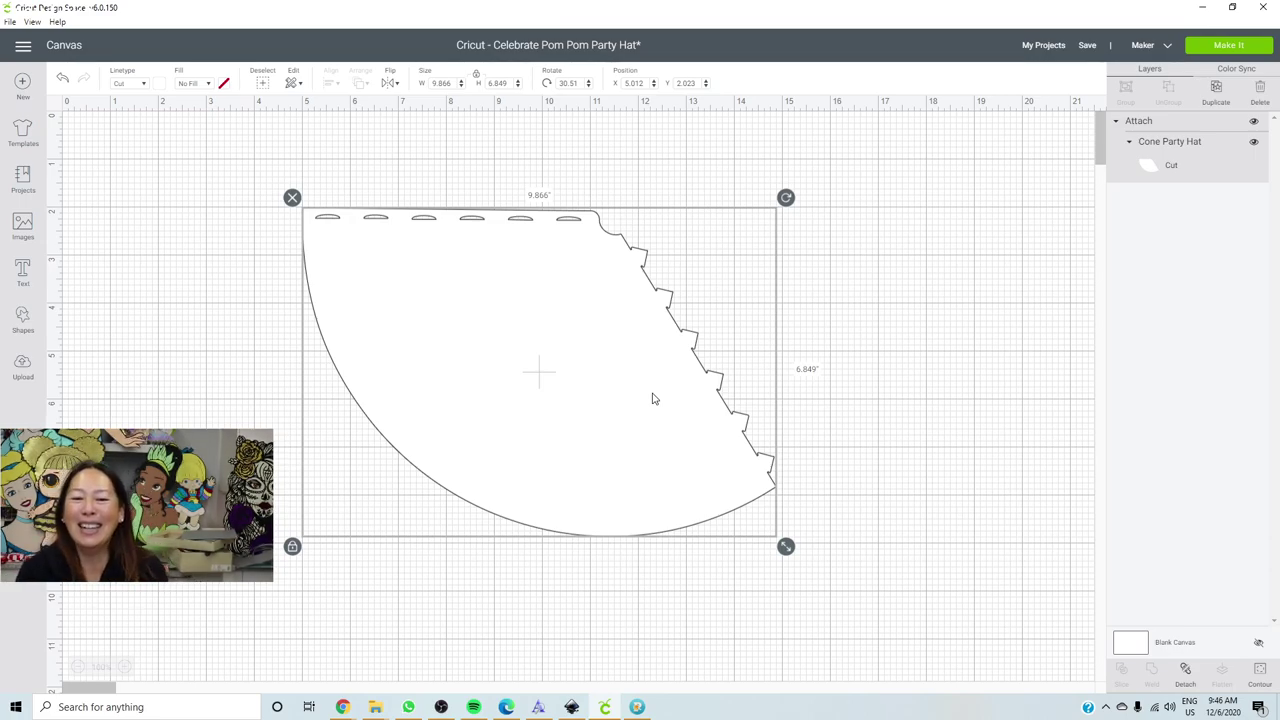
{"action": "left_click_drag", "start_coordinate": [347, 232], "coordinate": [346, 280]}
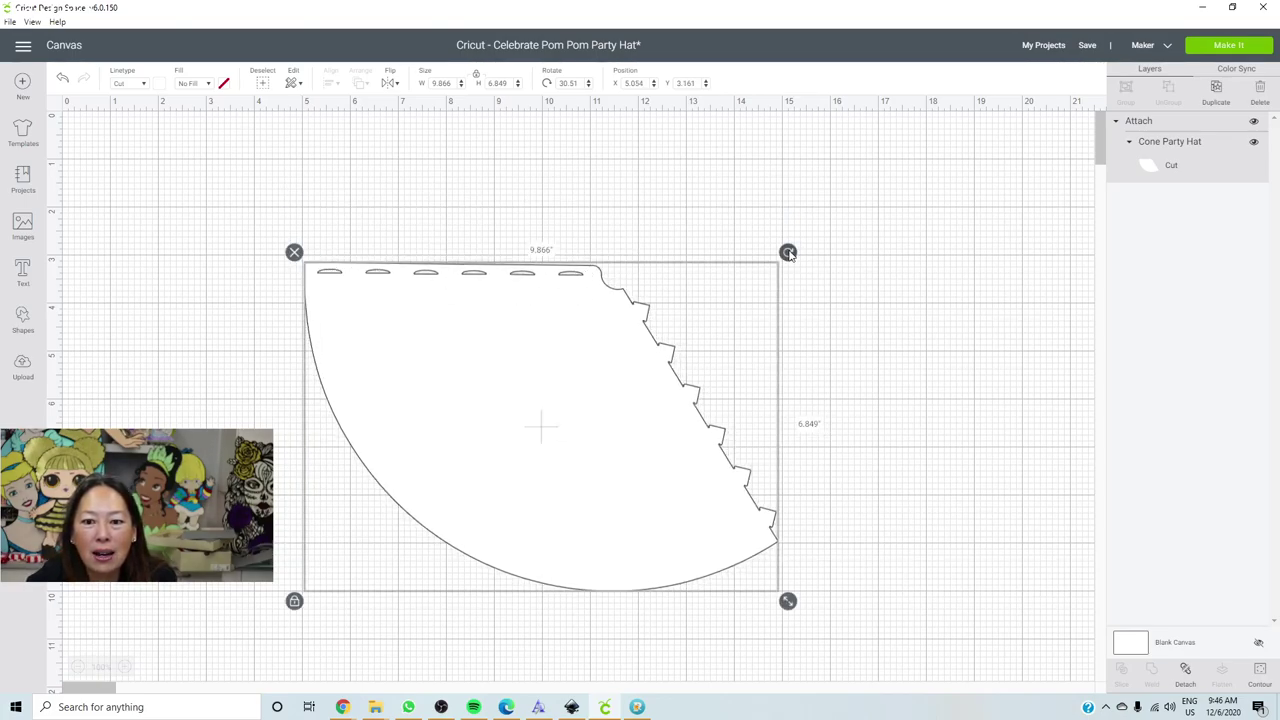
{"action": "left_click_drag", "start_coordinate": [788, 252], "coordinate": [789, 254]}
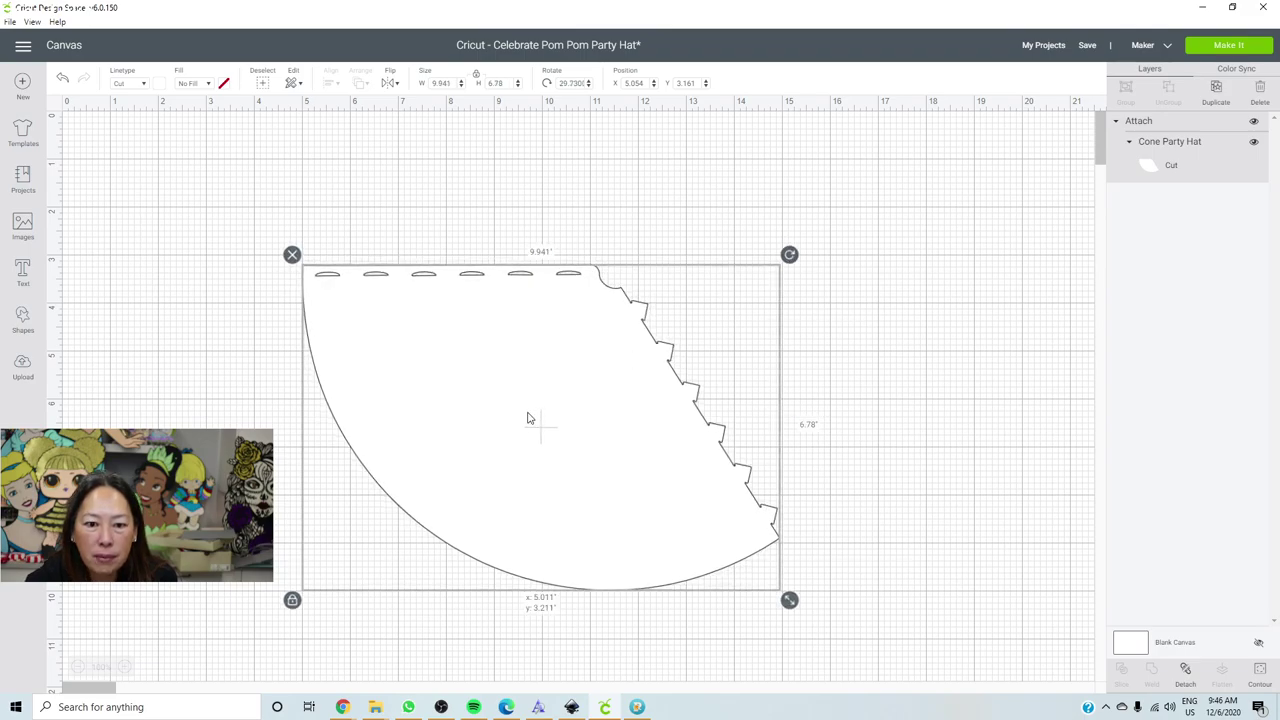
{"action": "left_click_drag", "start_coordinate": [528, 418], "coordinate": [526, 411]}
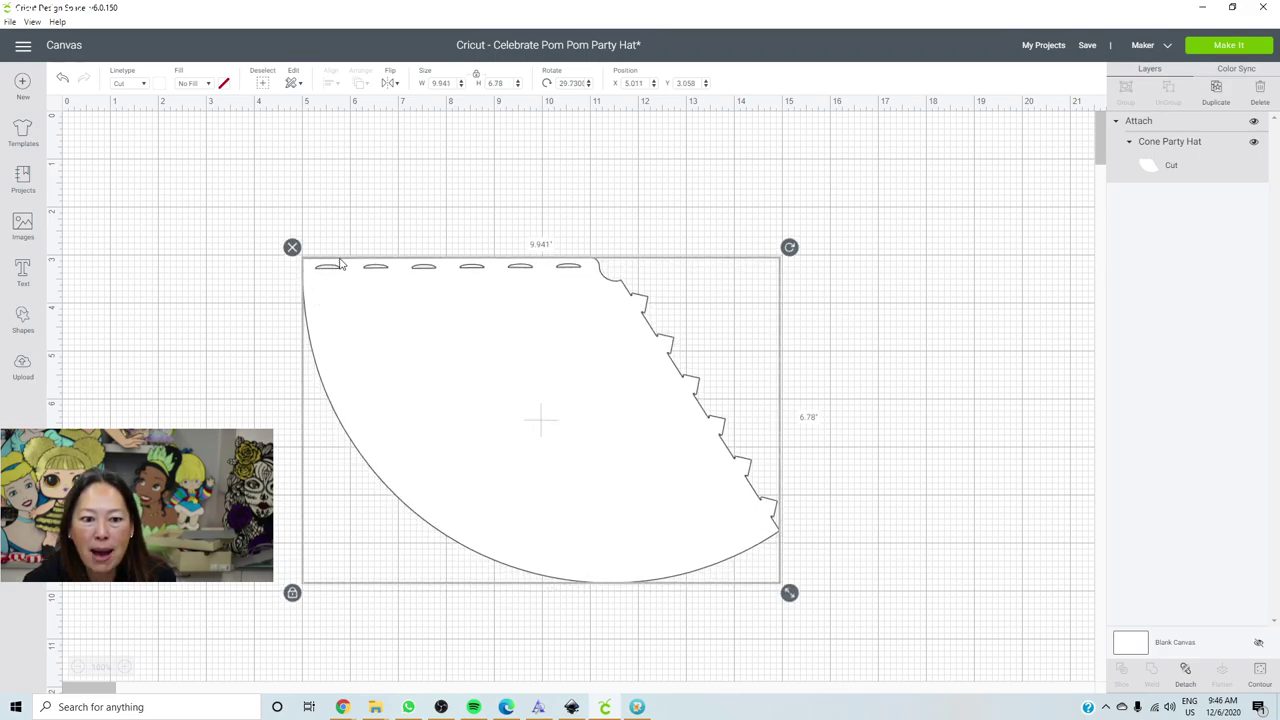
{"action": "left_click", "coordinate": [589, 219]}
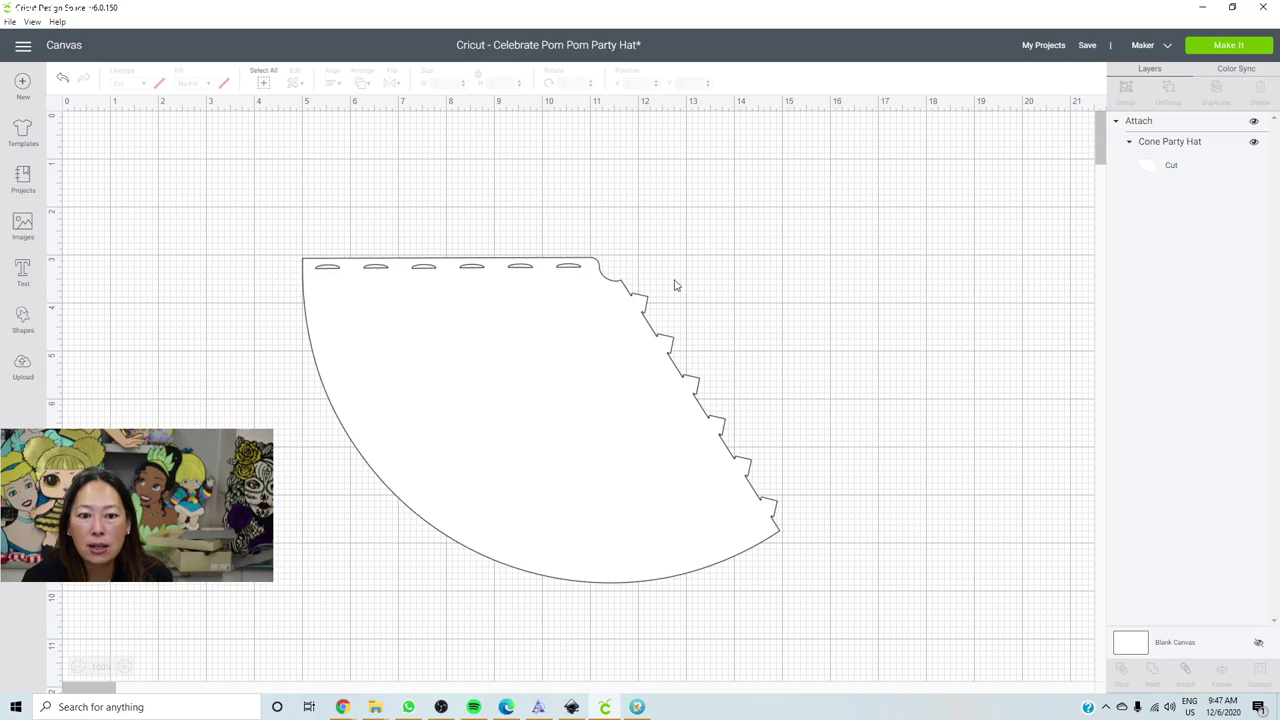
Resize the cone hat to 7.456 × 4.256 inches and rotate it to 355.21°.
{"action": "left_click", "coordinate": [670, 537]}
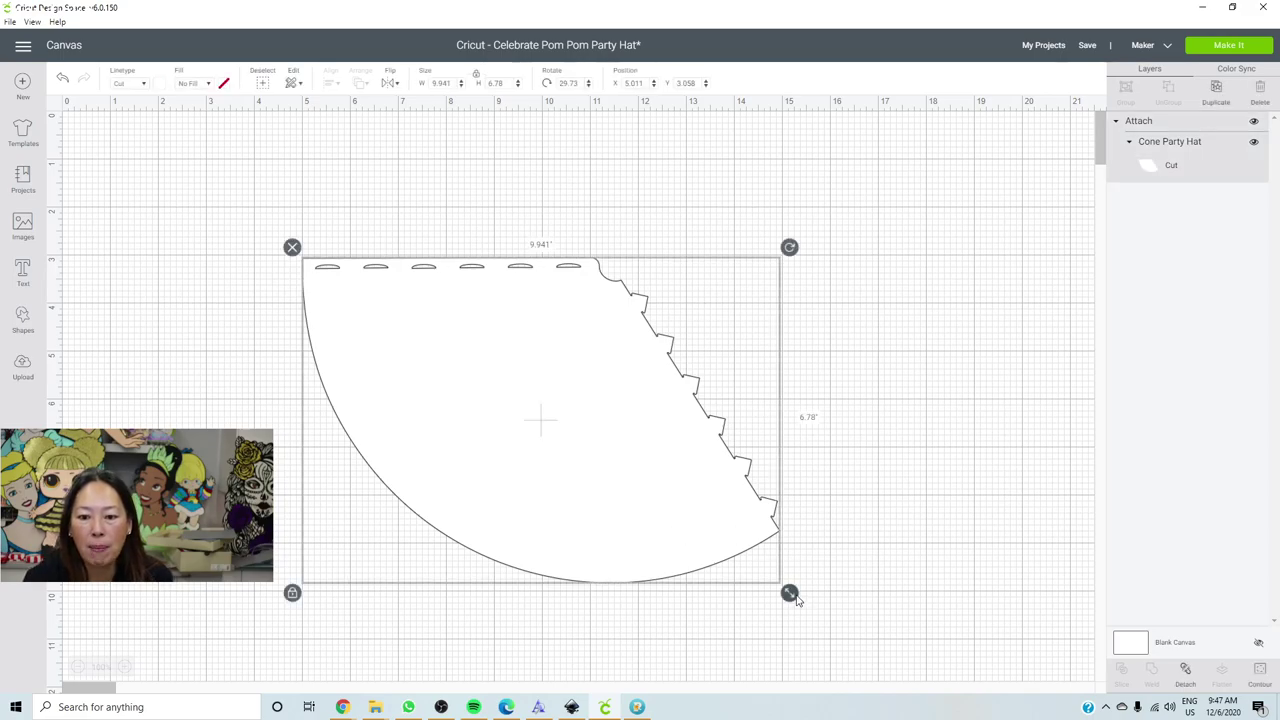
{"action": "left_click_drag", "start_coordinate": [790, 594], "coordinate": [592, 486]}
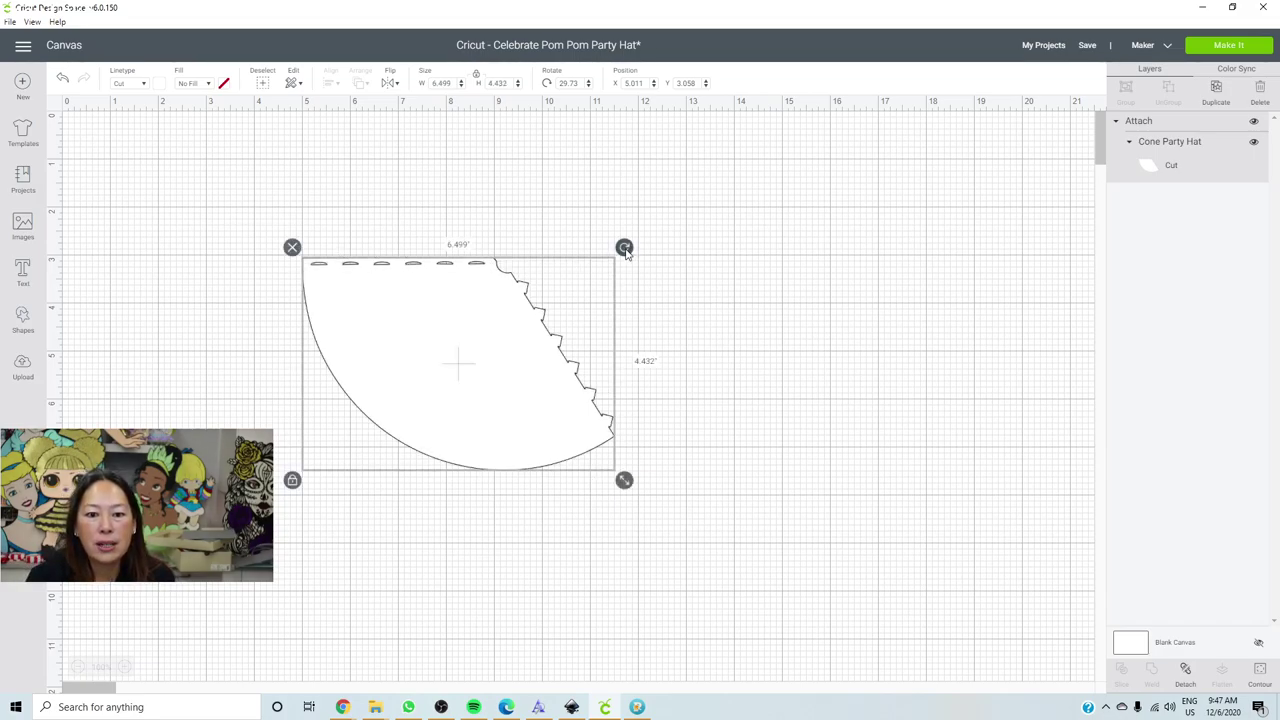
{"action": "left_click_drag", "start_coordinate": [626, 252], "coordinate": [530, 181]}
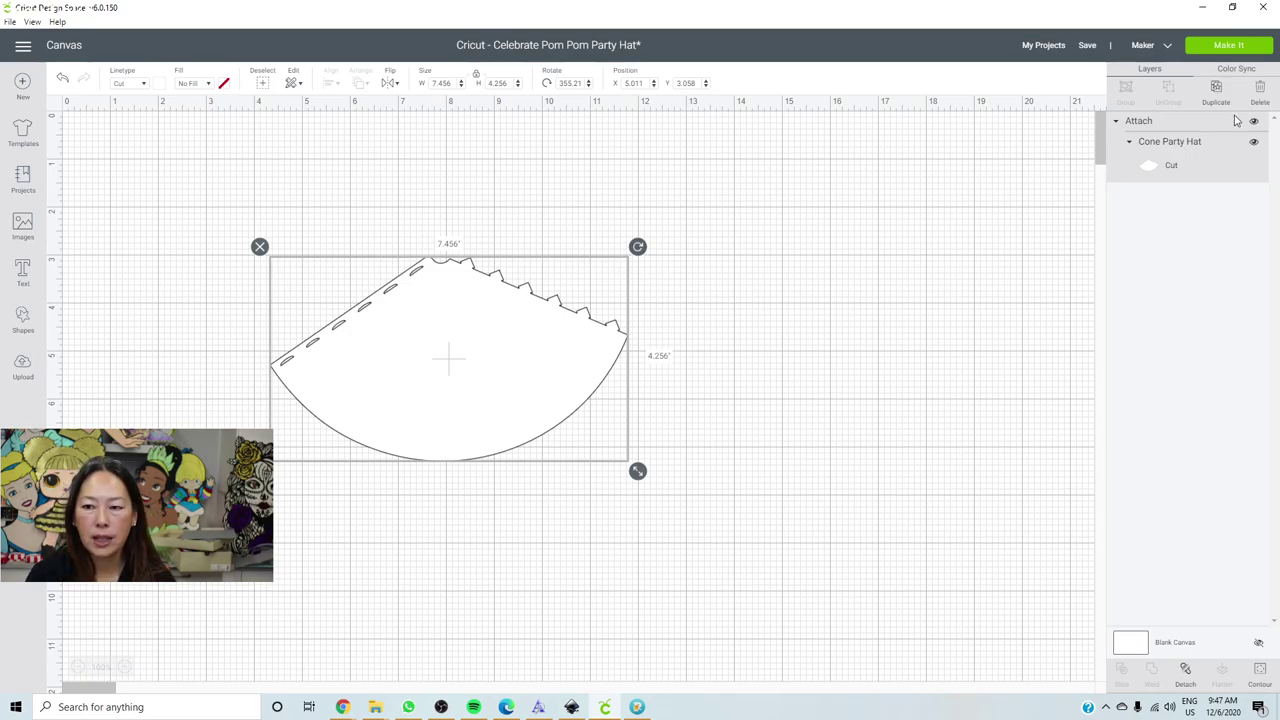
Duplicate the cone, place the copy to the right rotated slotted-edge up, then switch to Inkscape.
{"action": "left_click", "coordinate": [1213, 95]}
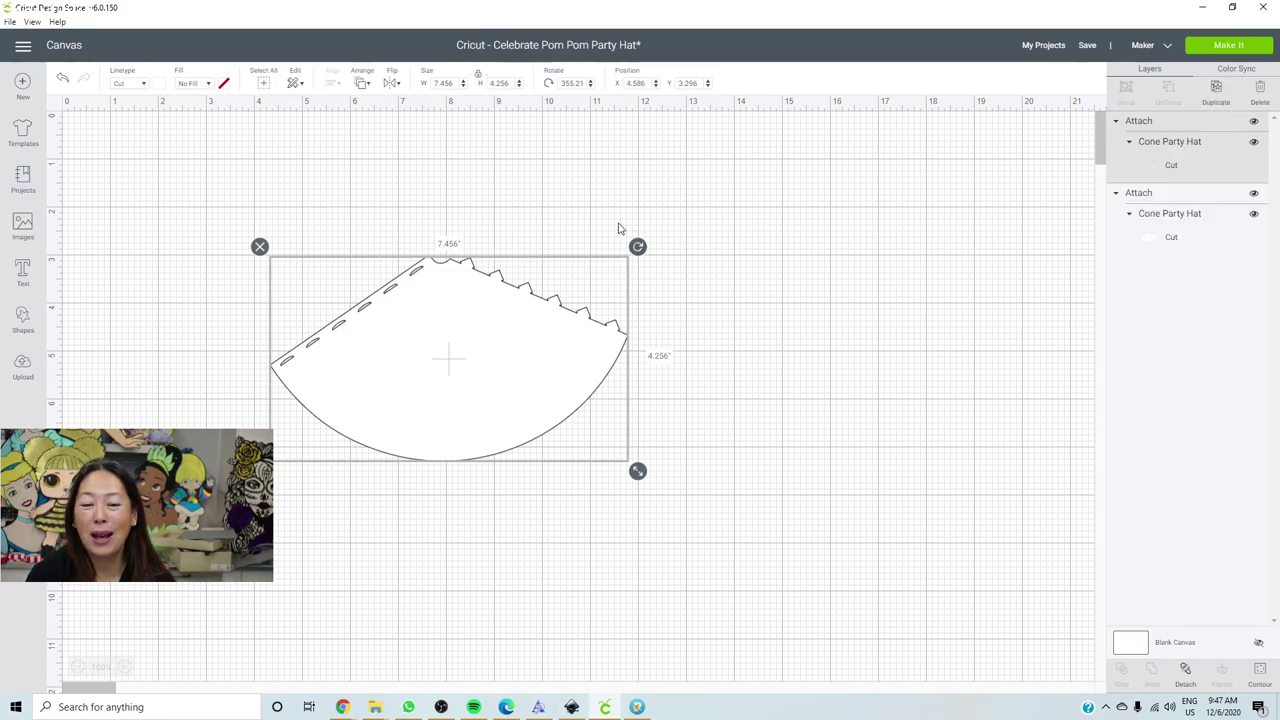
{"action": "left_click_drag", "start_coordinate": [514, 357], "coordinate": [861, 357]}
{"action": "left_click_drag", "start_coordinate": [997, 256], "coordinate": [978, 386]}
{"action": "left_click_drag", "start_coordinate": [829, 411], "coordinate": [790, 350]}
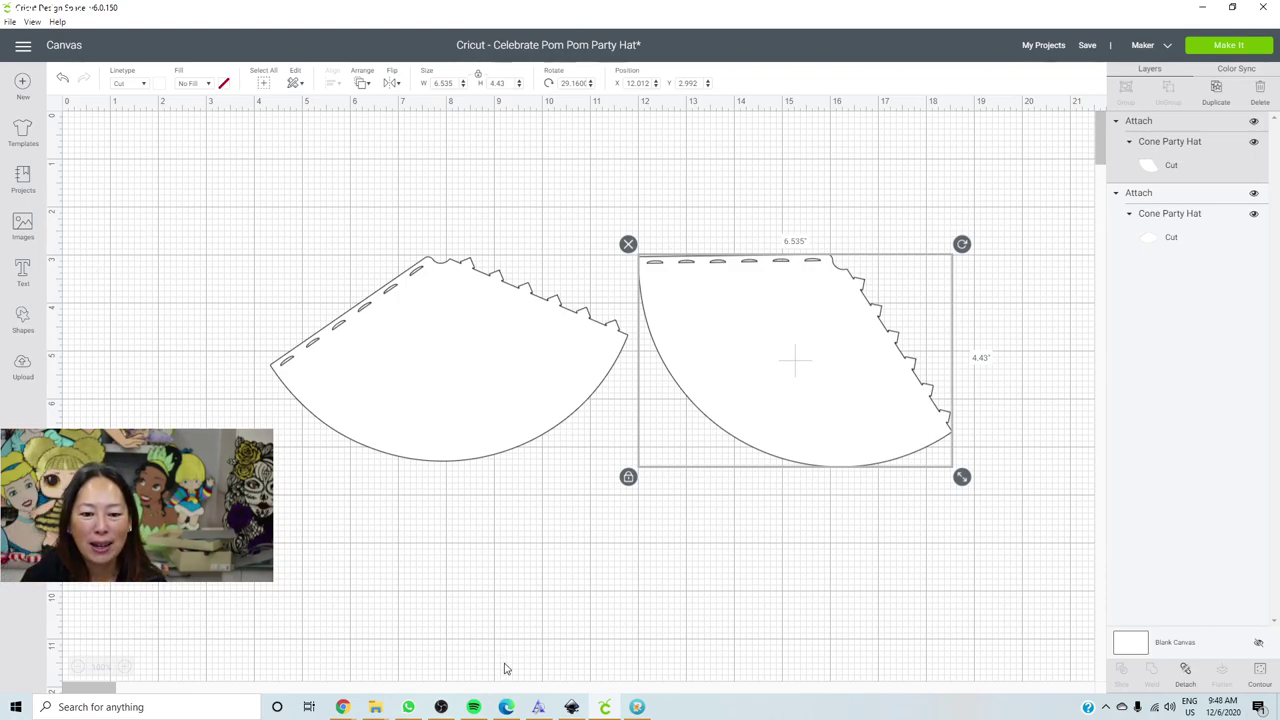
{"action": "left_click", "coordinate": [572, 707]}
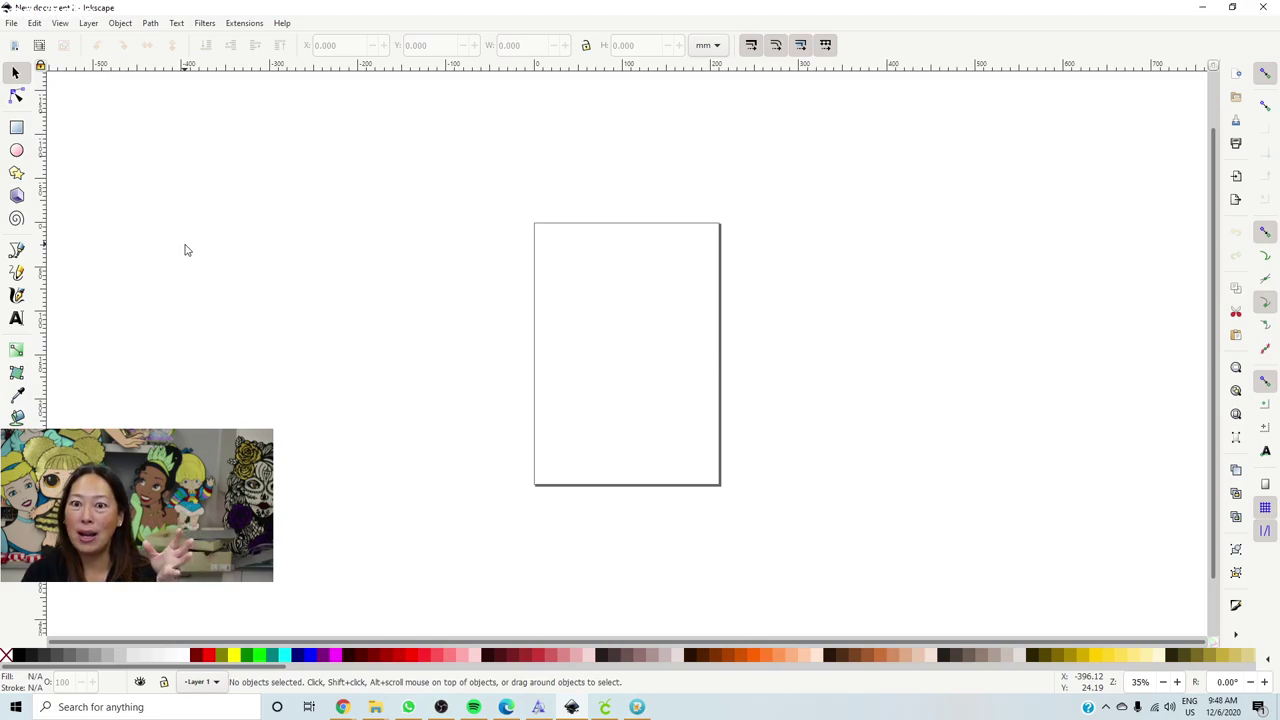
Pick the Text tool and set the font family to Happy Popcorn.
{"action": "left_click", "coordinate": [16, 320]}
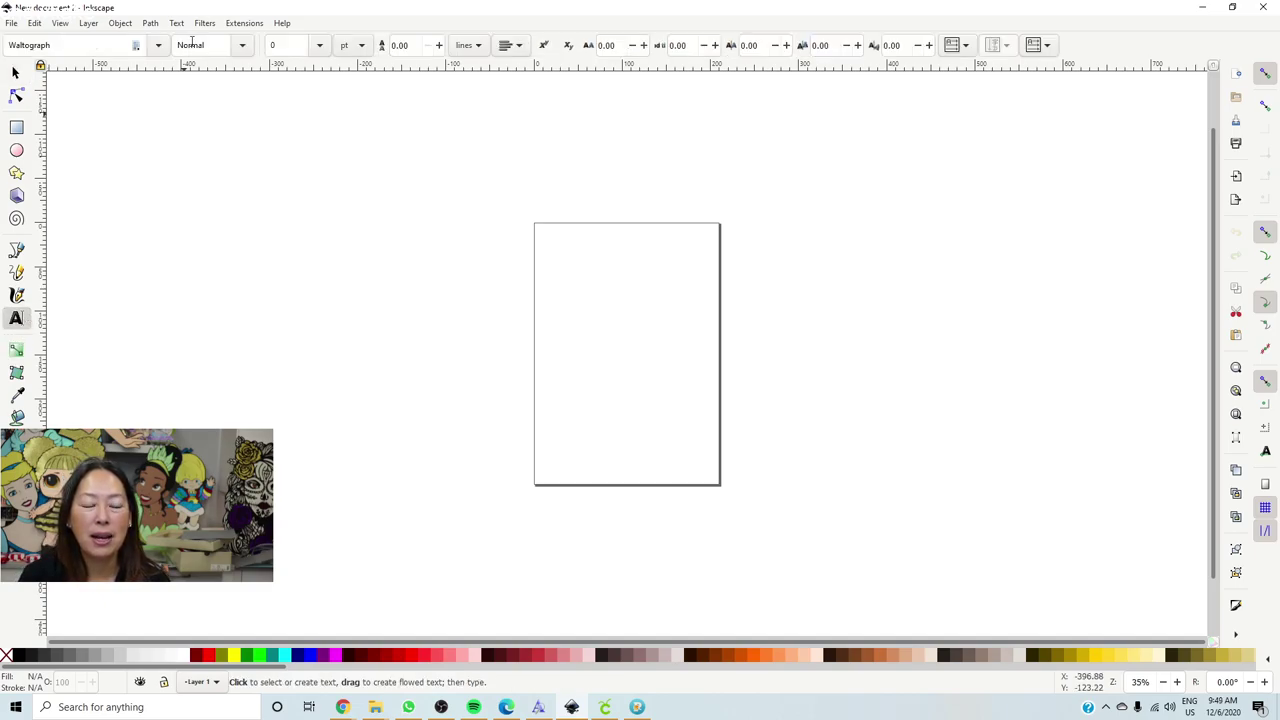
{"action": "left_click", "coordinate": [159, 46]}
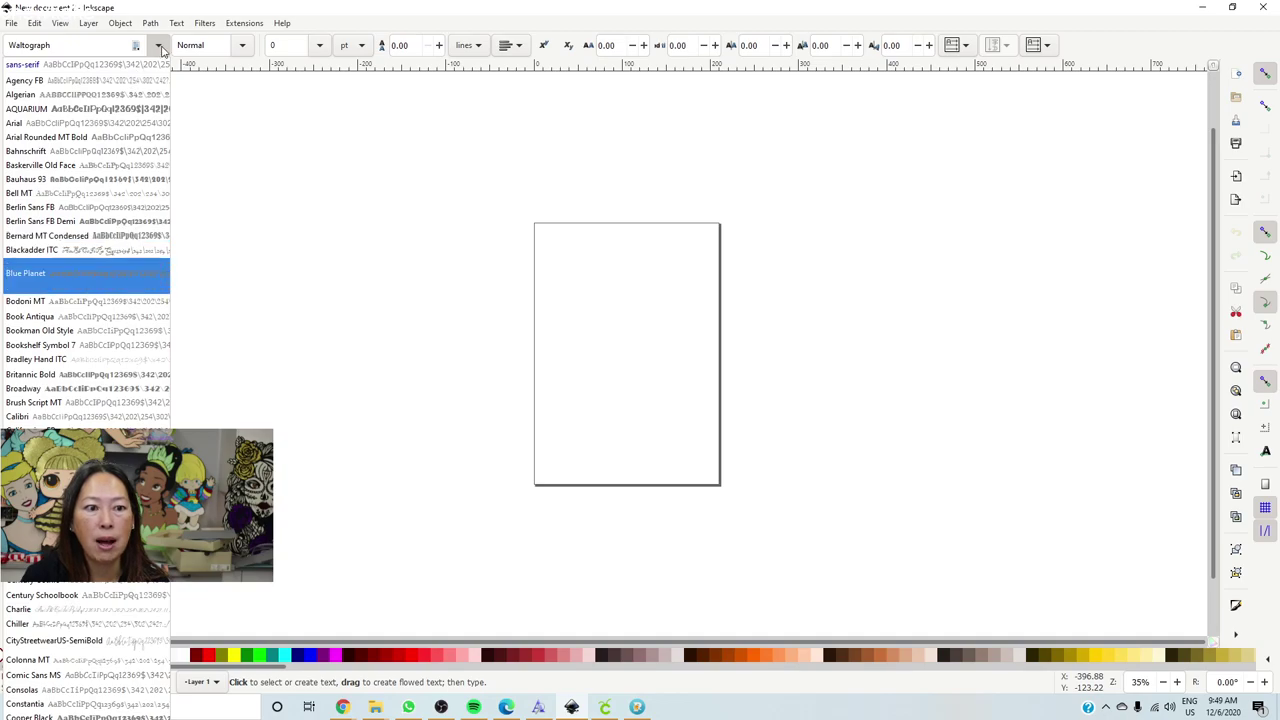
{"action": "left_click", "coordinate": [160, 47]}
{"action": "left_click", "coordinate": [160, 47]}
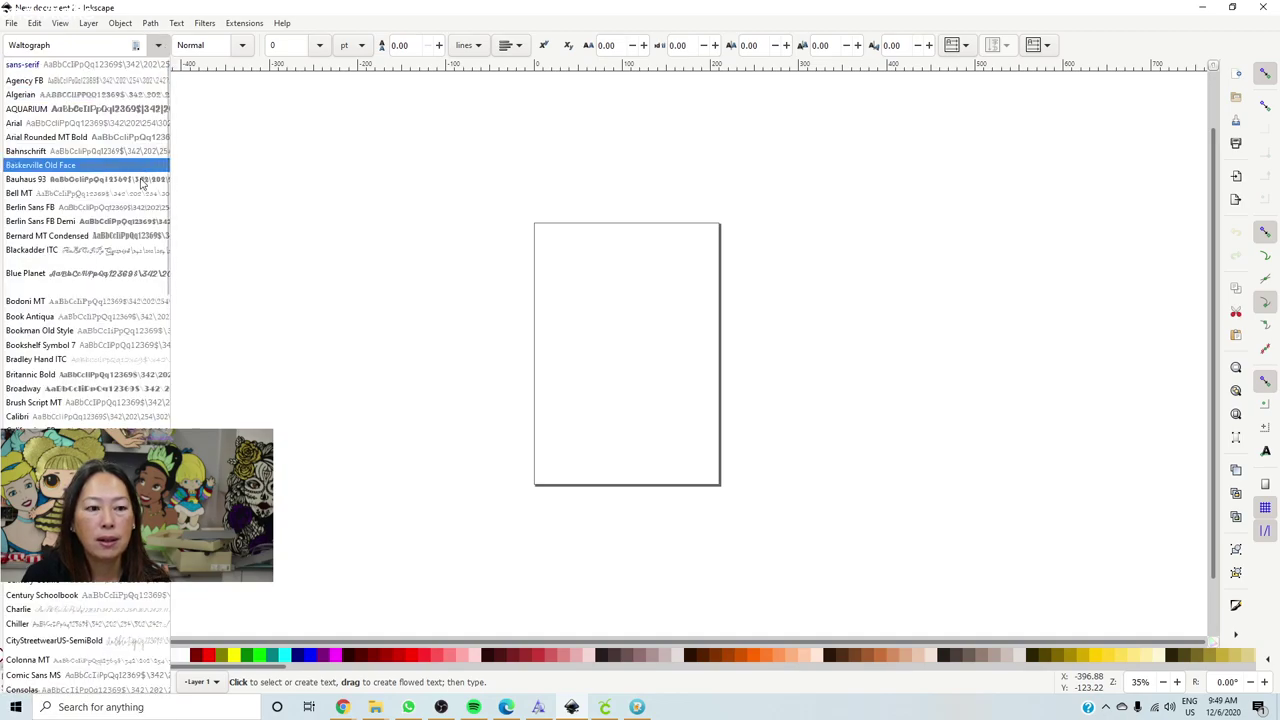
{"action": "scroll", "coordinate": [138, 280], "scroll_direction": "down", "scroll_amount": 10}
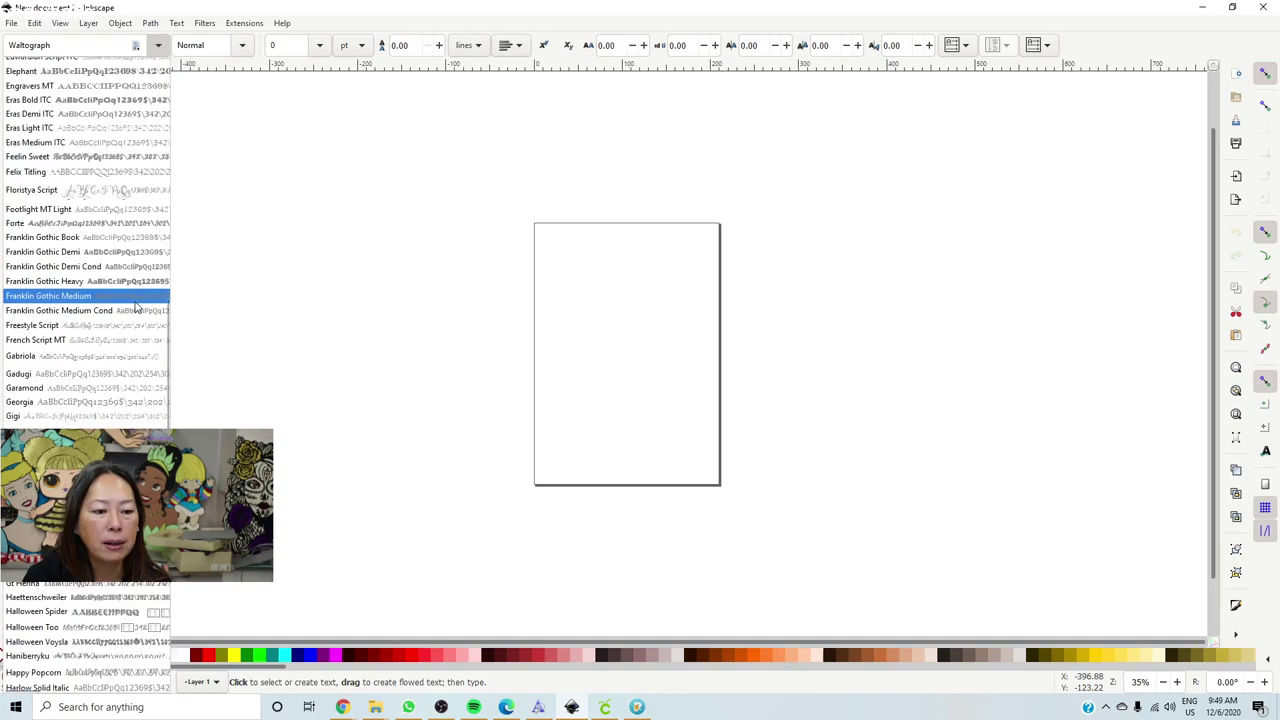
{"action": "scroll", "coordinate": [136, 308], "scroll_direction": "down", "scroll_amount": 4}
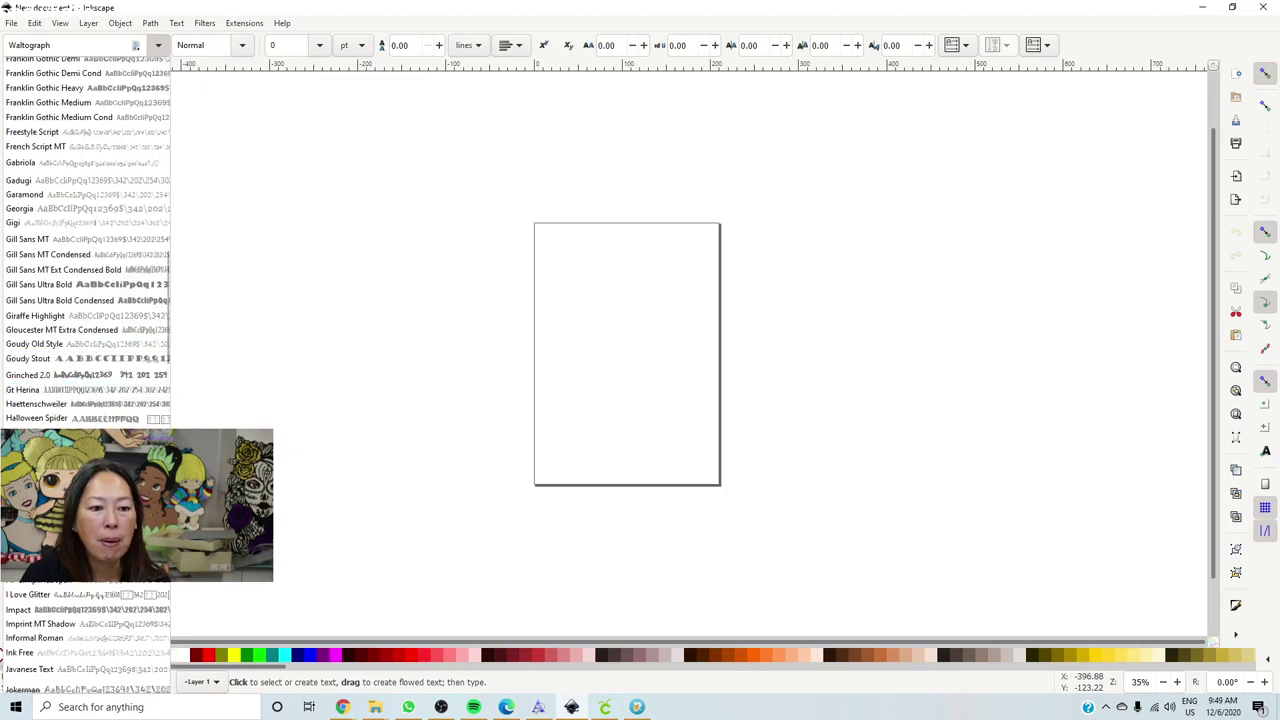
{"action": "left_click", "coordinate": [60, 433]}
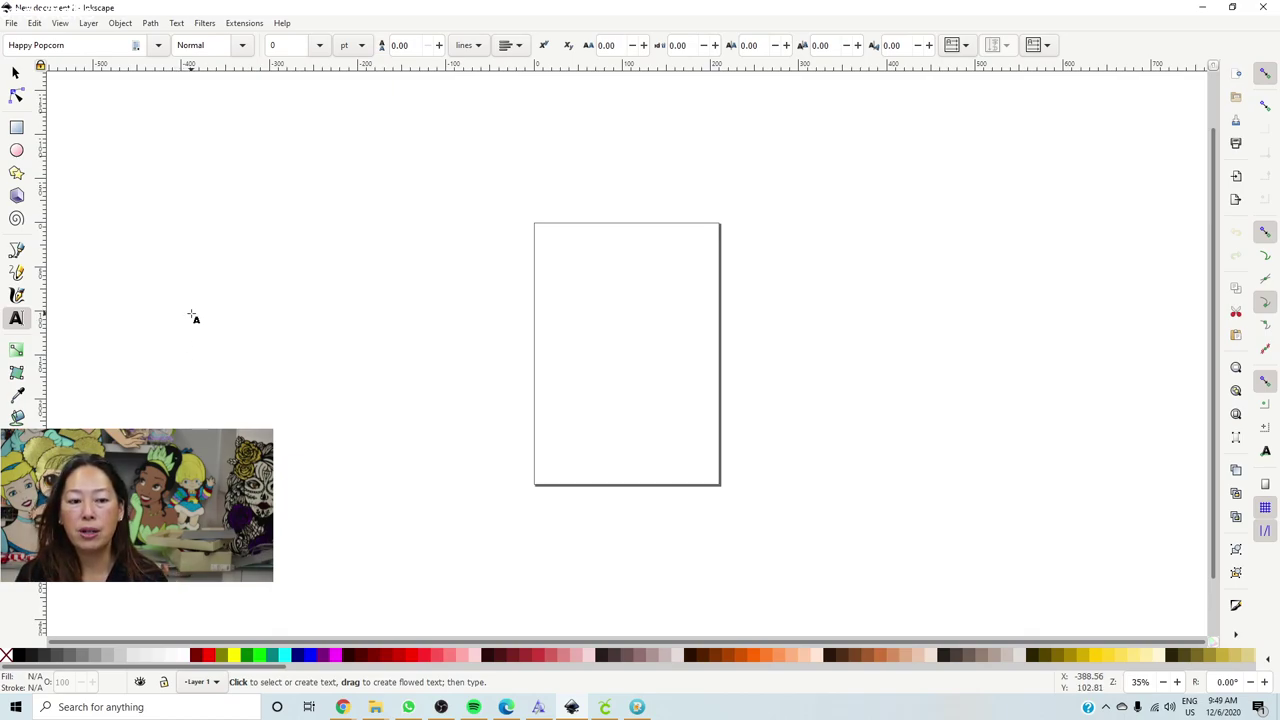
Type the 'Ho' text in a new text frame left of the page.
{"action": "left_click_drag", "start_coordinate": [214, 203], "coordinate": [496, 371]}
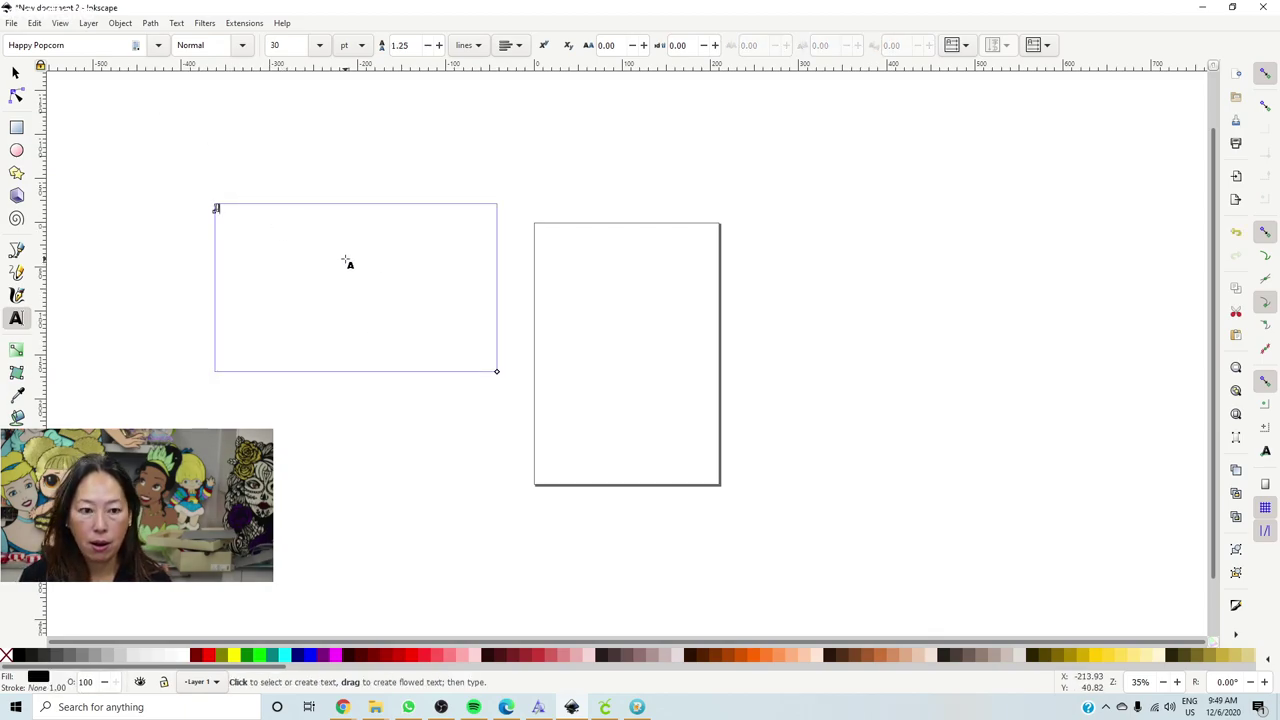
{"action": "type", "text": "J"}
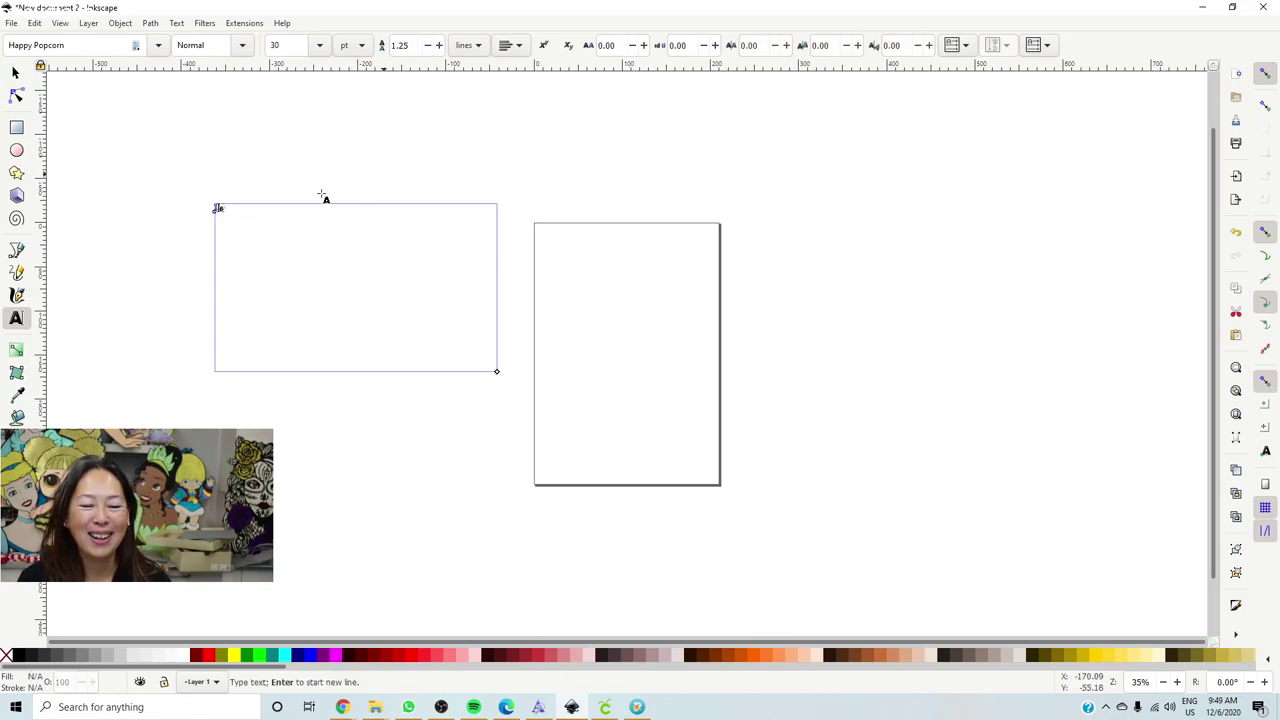
{"action": "key", "text": "Escape"}
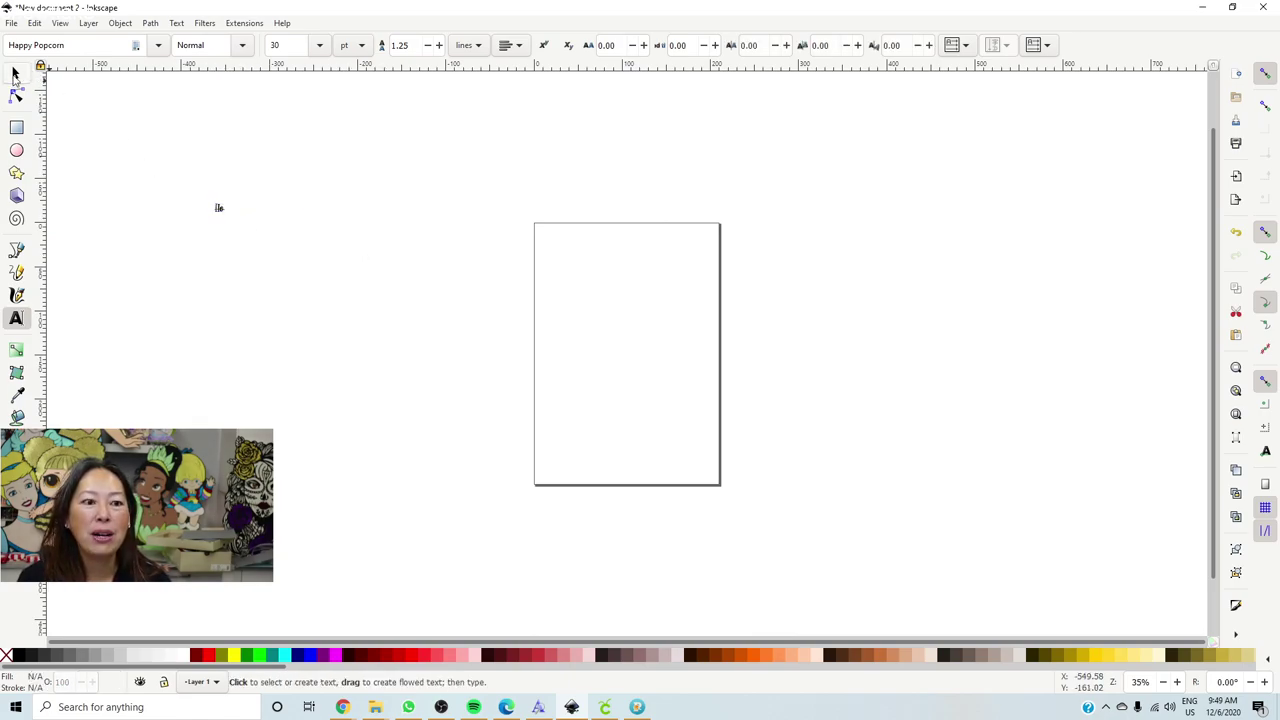
Lock proportions, scale the Ho text to 292.642 × 239.842 mm, and move it onto the page.
{"action": "left_click", "coordinate": [15, 73]}
{"action": "left_click", "coordinate": [221, 210]}
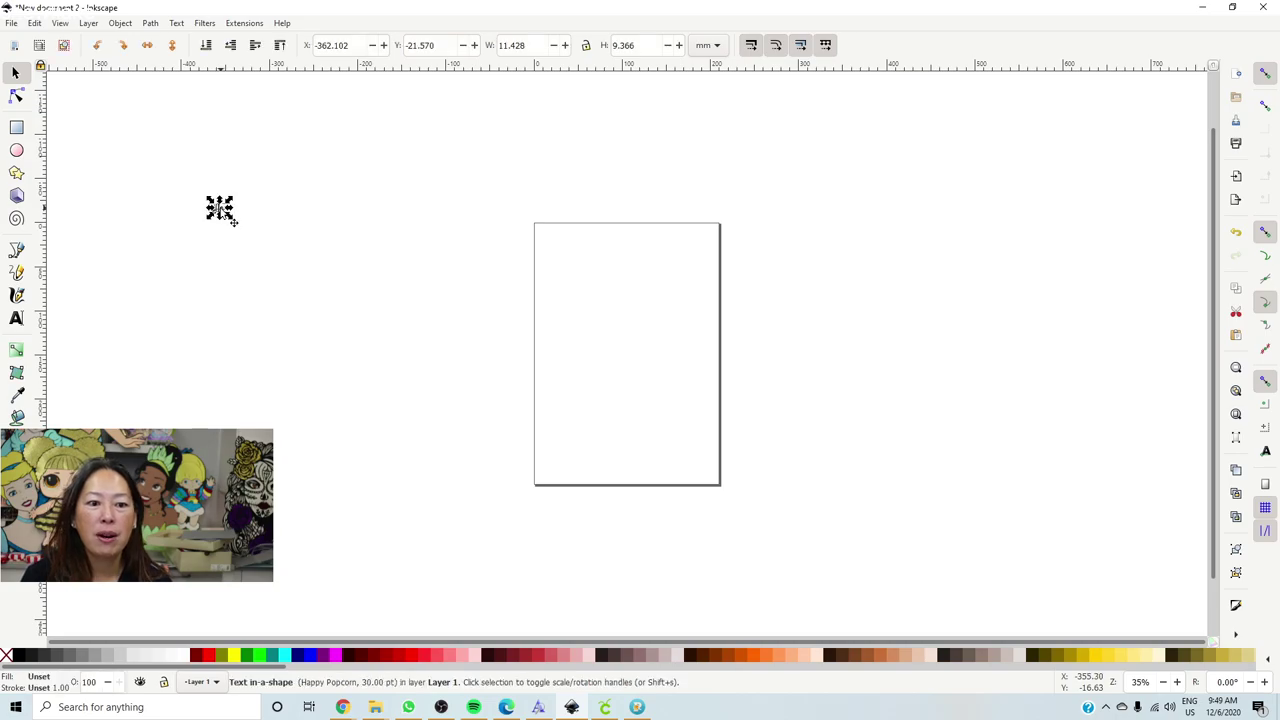
{"action": "left_click", "coordinate": [586, 47]}
{"action": "left_click_drag", "start_coordinate": [233, 220], "coordinate": [478, 472]}
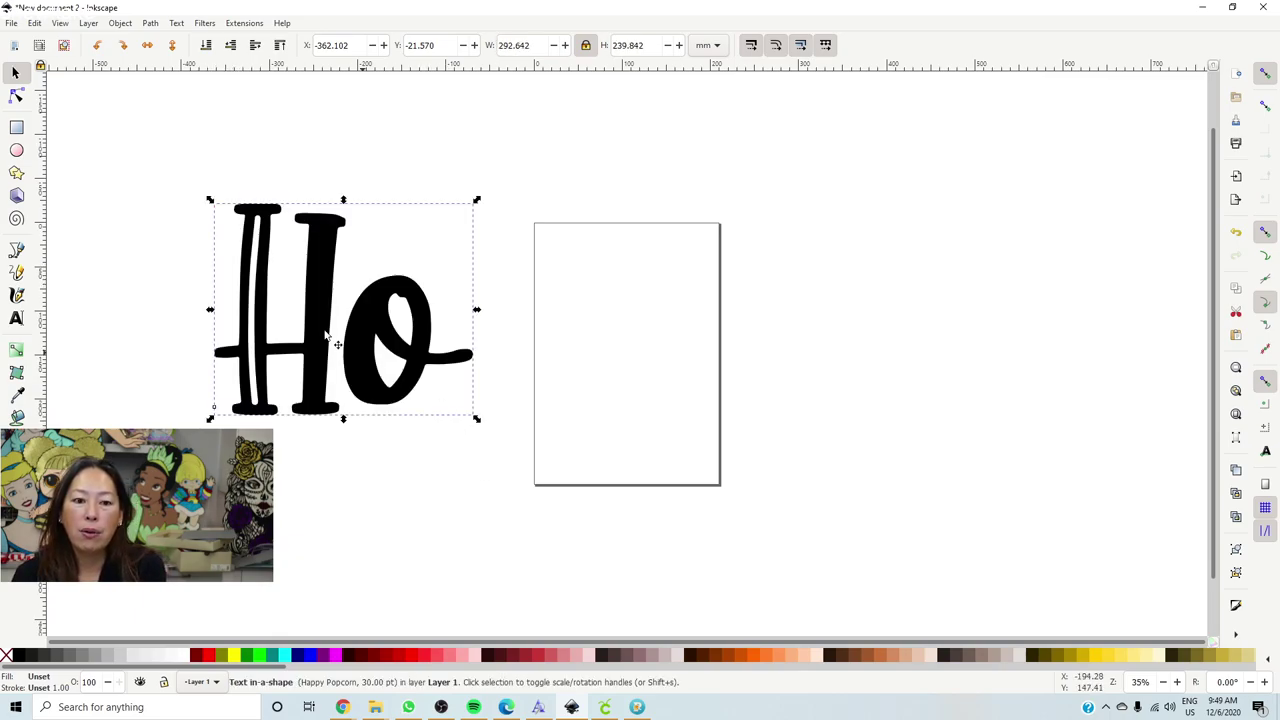
{"action": "left_click_drag", "start_coordinate": [330, 336], "coordinate": [511, 337]}
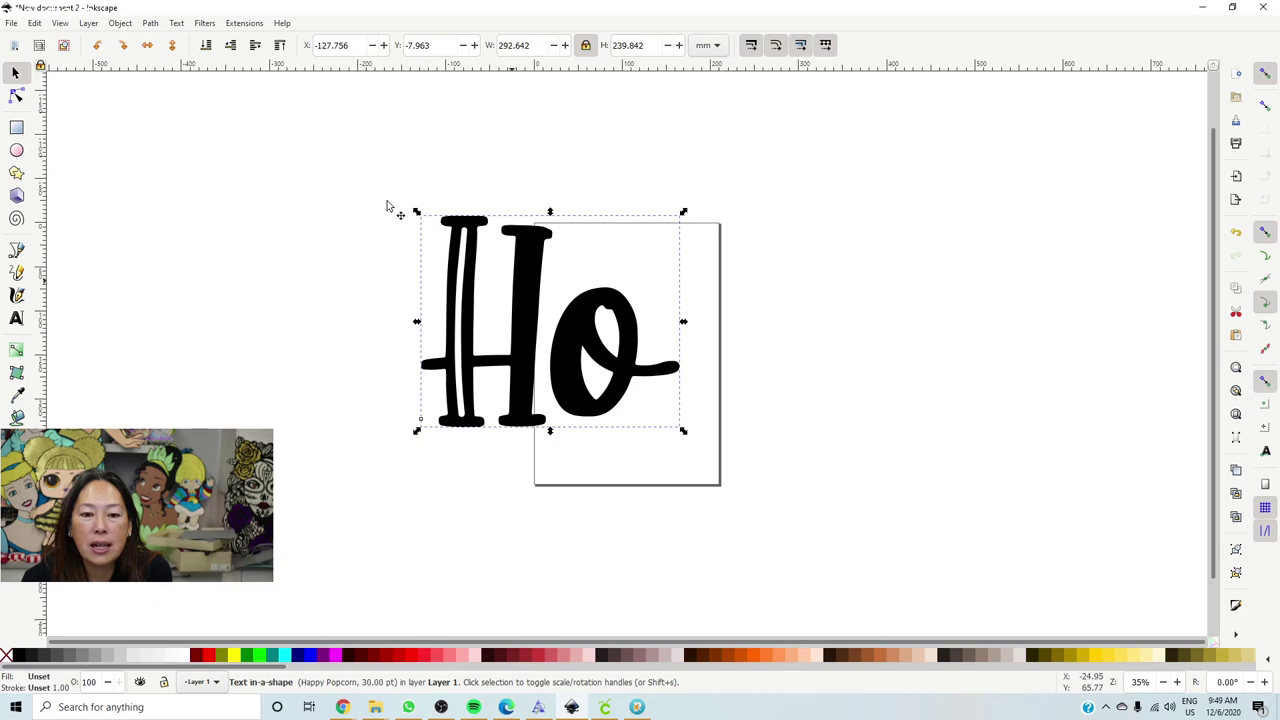
Paint-bucket fill the H and o in magenta with Grow/shrink 10.
{"action": "left_click", "coordinate": [183, 155]}
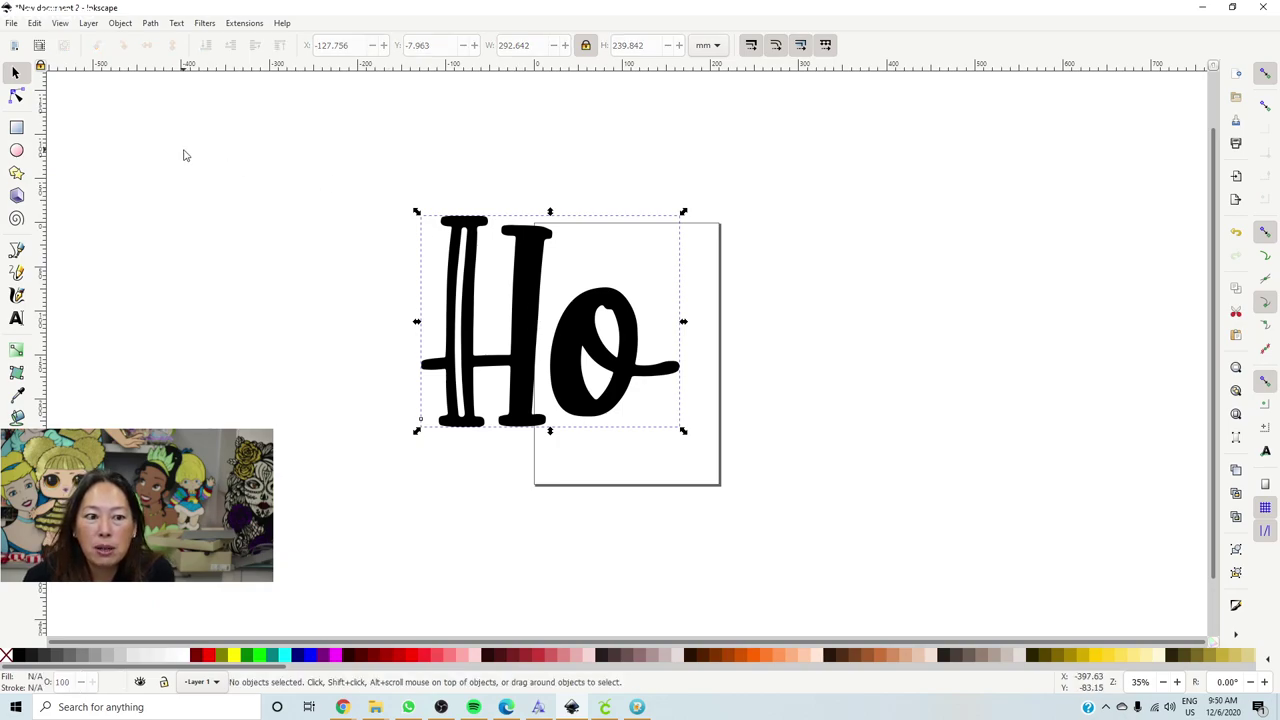
{"action": "left_click", "coordinate": [17, 418]}
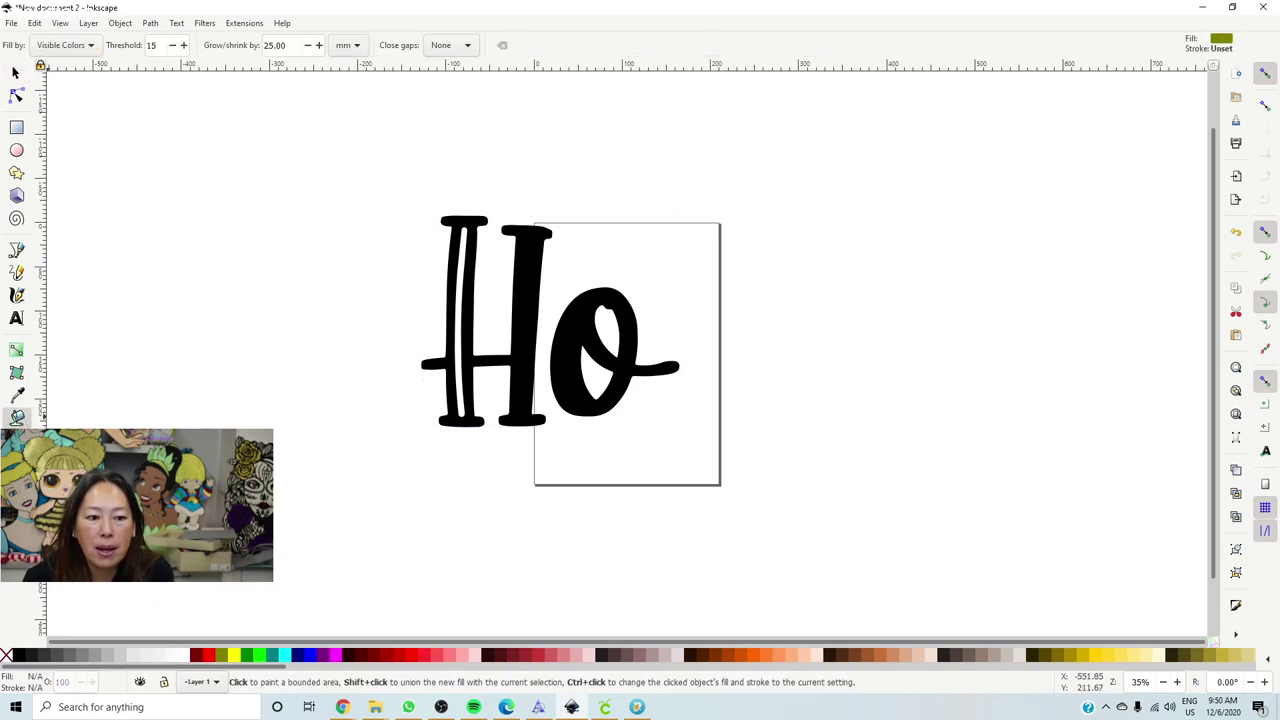
{"action": "left_click", "coordinate": [335, 656]}
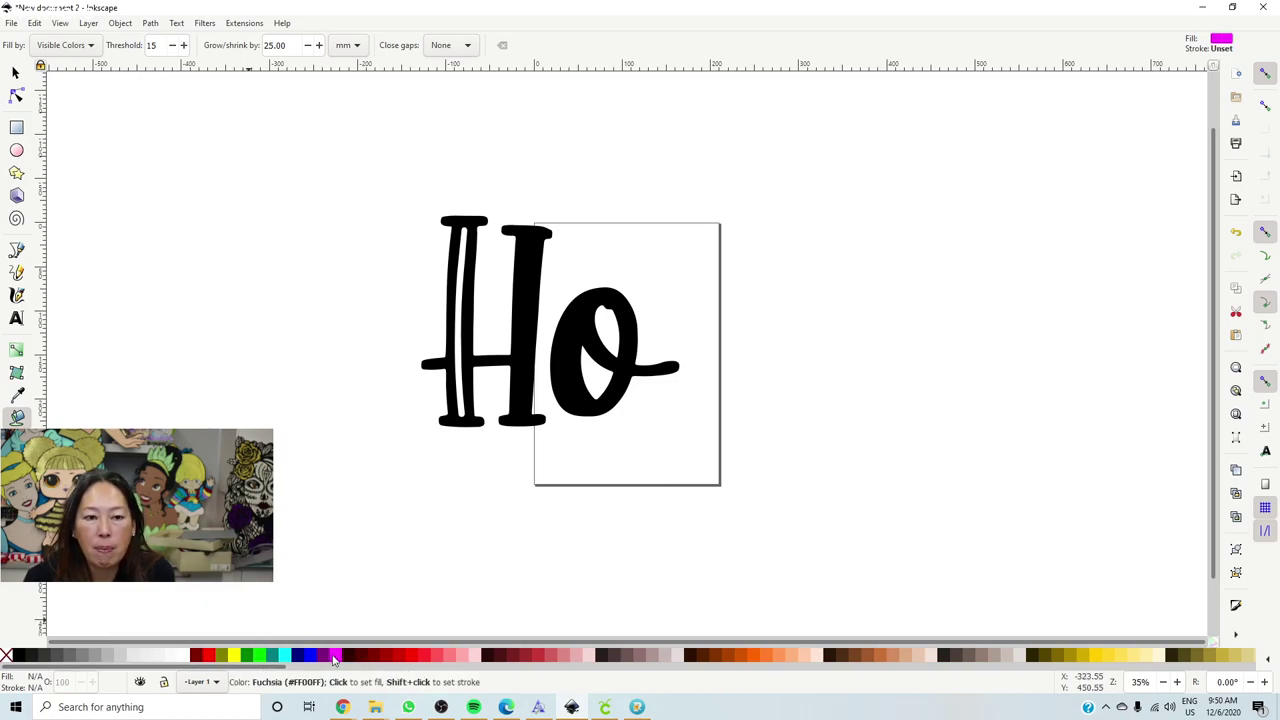
{"action": "triple_click", "coordinate": [285, 45]}
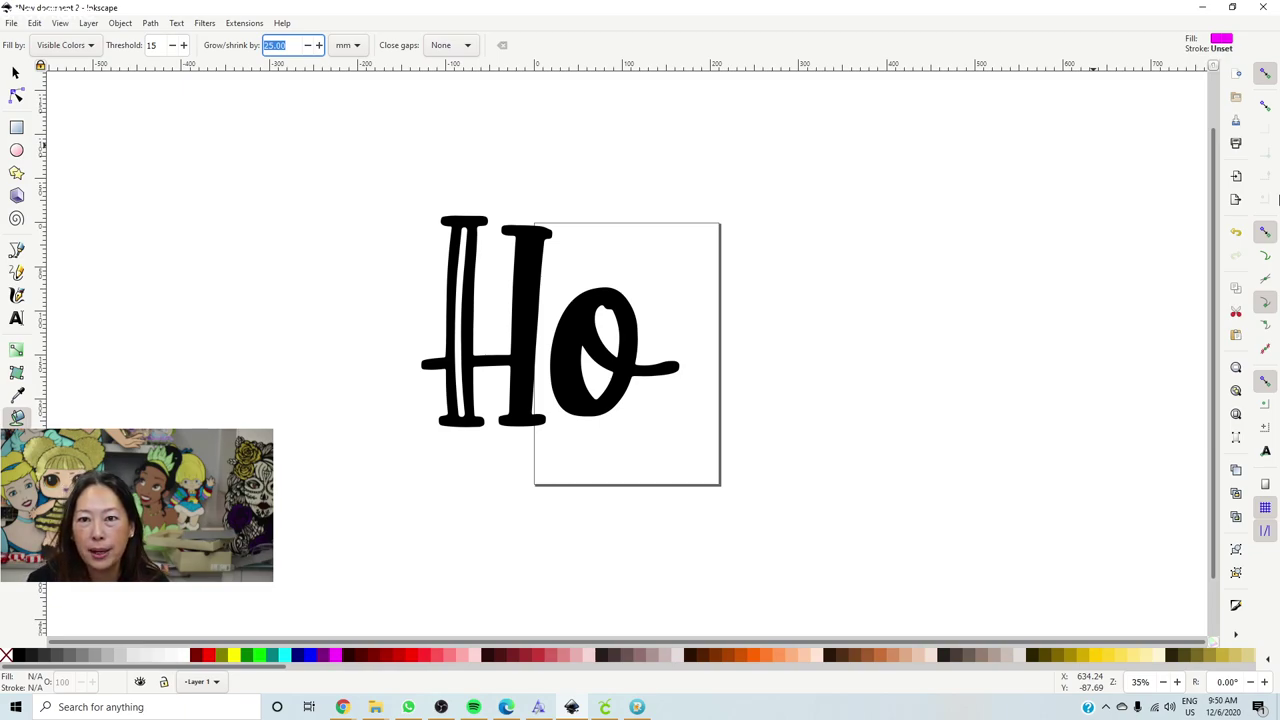
{"action": "type", "text": "10"}
{"action": "key", "text": "Return"}
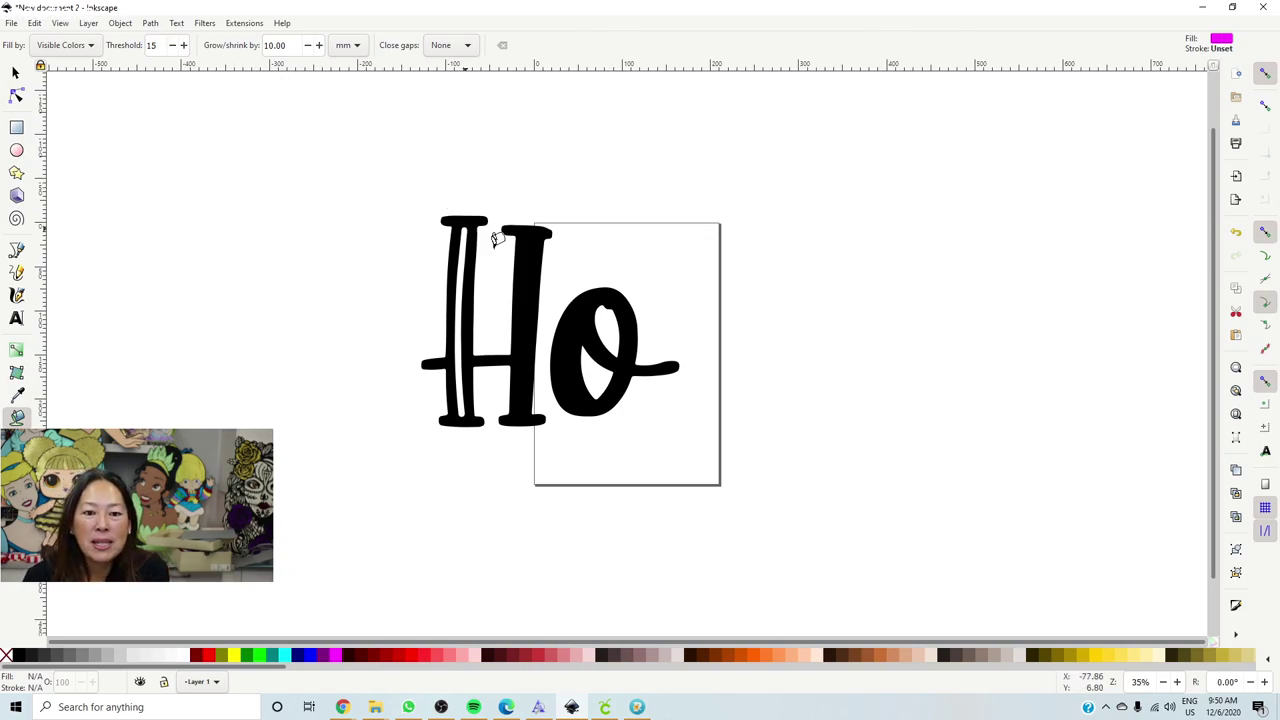
{"action": "left_click", "coordinate": [529, 276]}
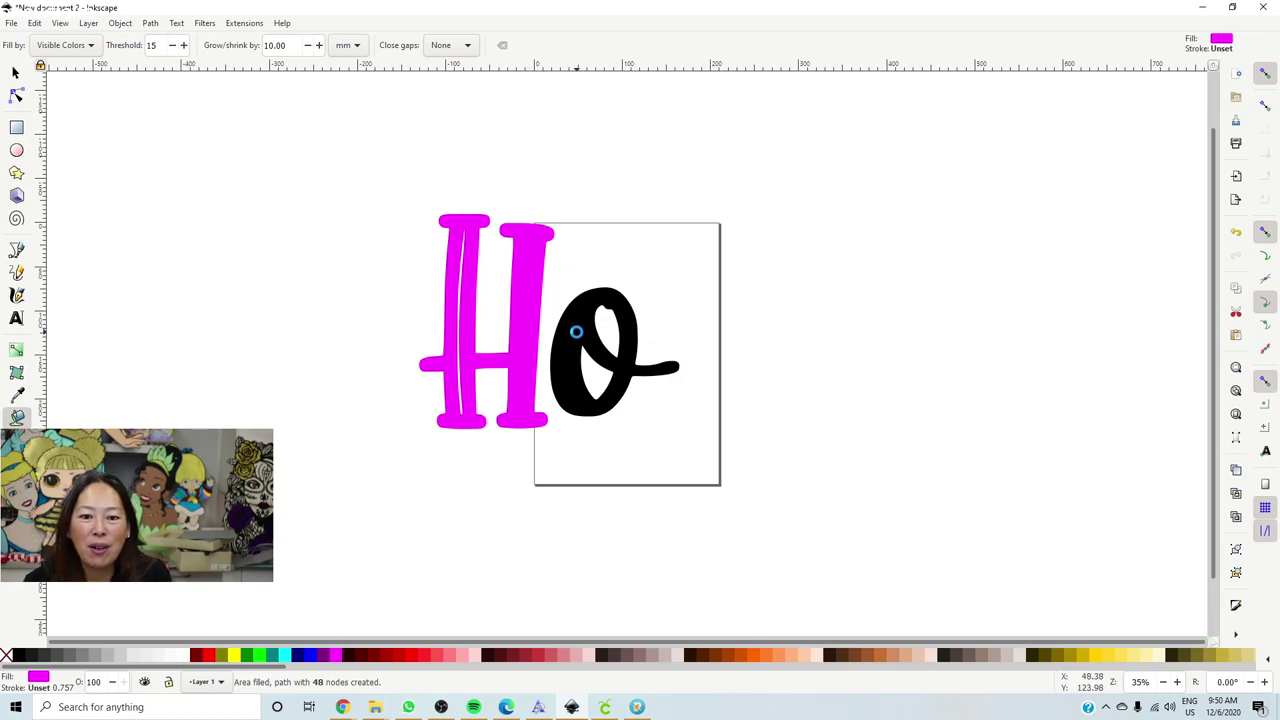
{"action": "left_click", "coordinate": [578, 321]}
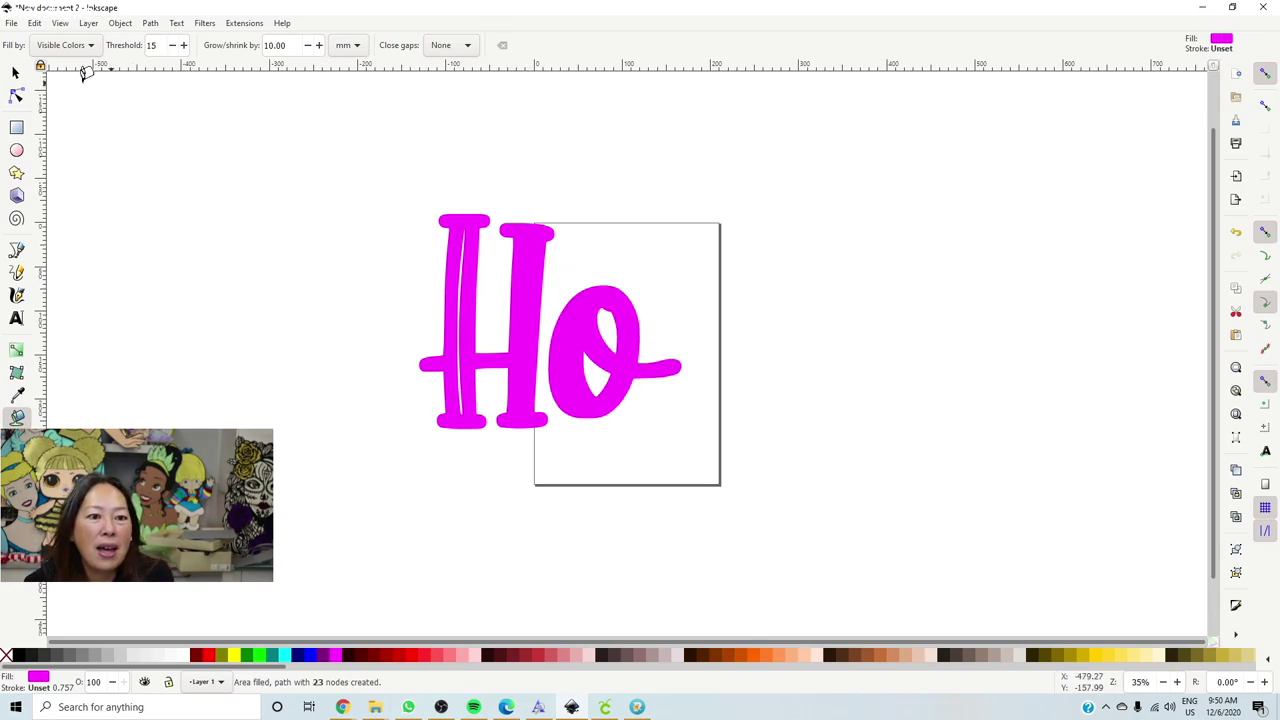
Add wider cyan bucket fills around the H and o with Grow/shrink 20.
{"action": "left_click", "coordinate": [15, 73]}
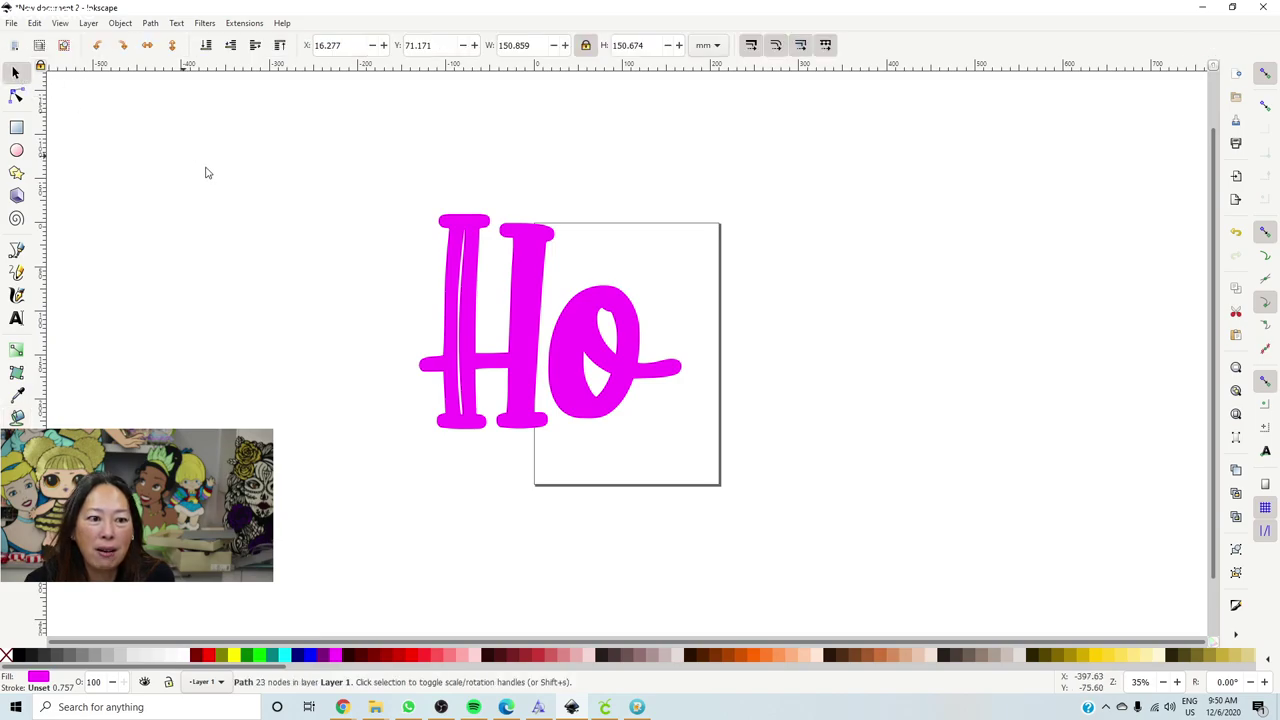
{"action": "key", "text": "Escape"}
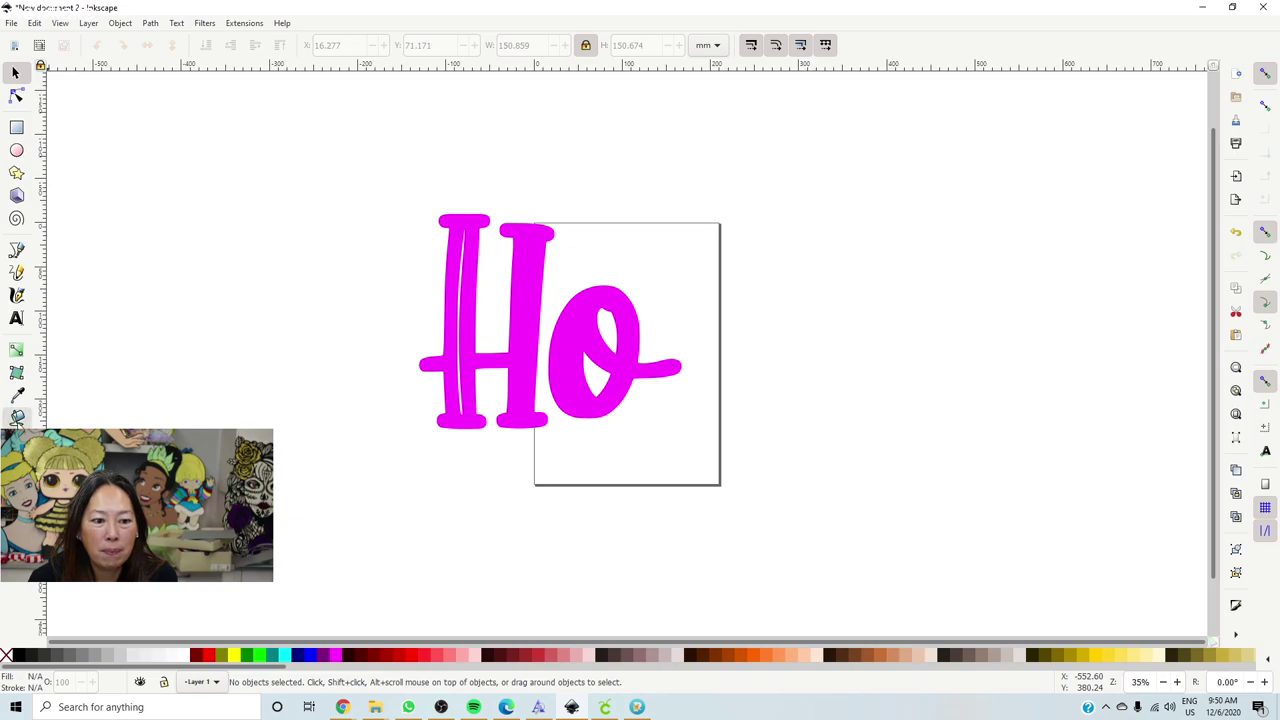
{"action": "left_click", "coordinate": [16, 418]}
{"action": "left_click", "coordinate": [286, 658]}
{"action": "left_click", "coordinate": [280, 45]}
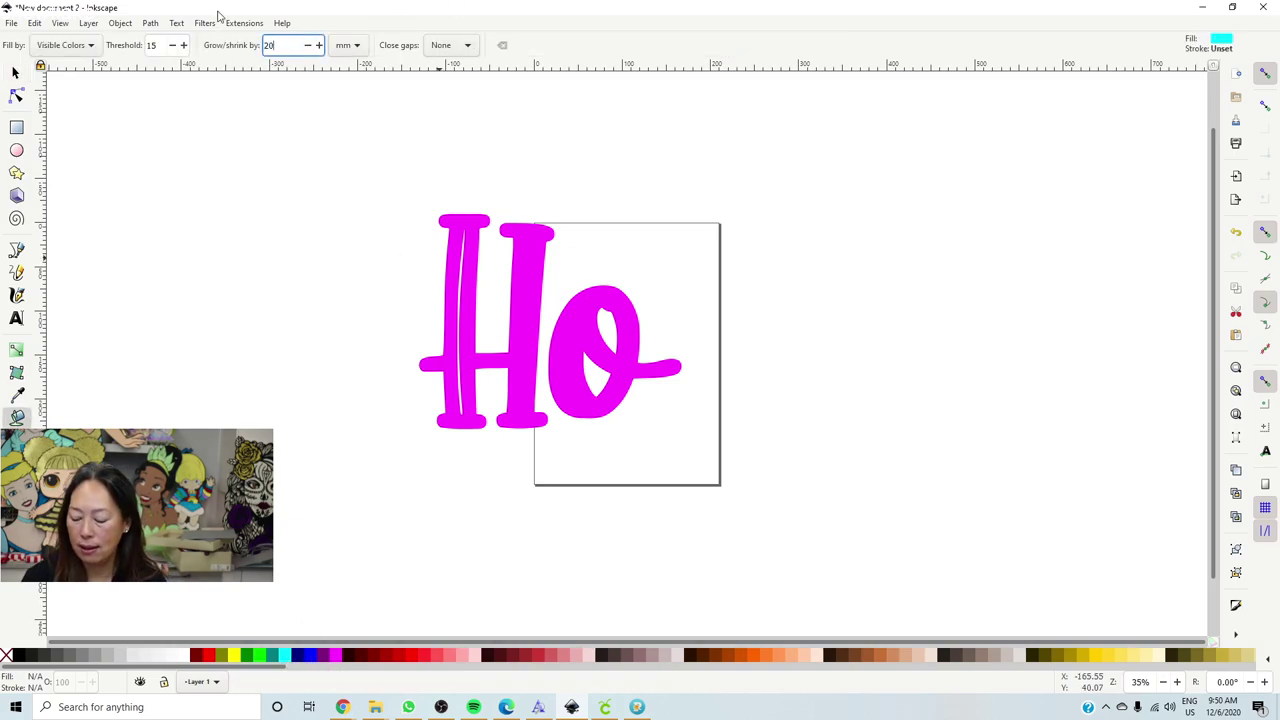
{"action": "key", "text": "Return"}
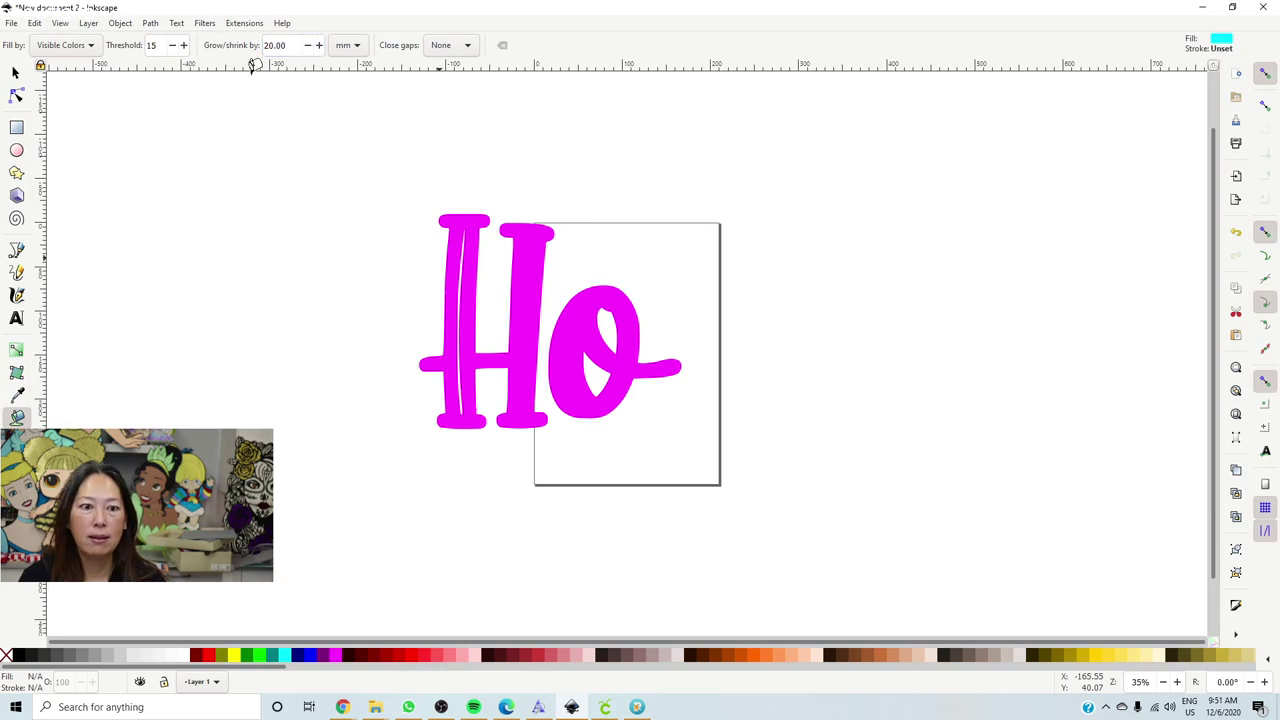
{"action": "left_click", "coordinate": [527, 273]}
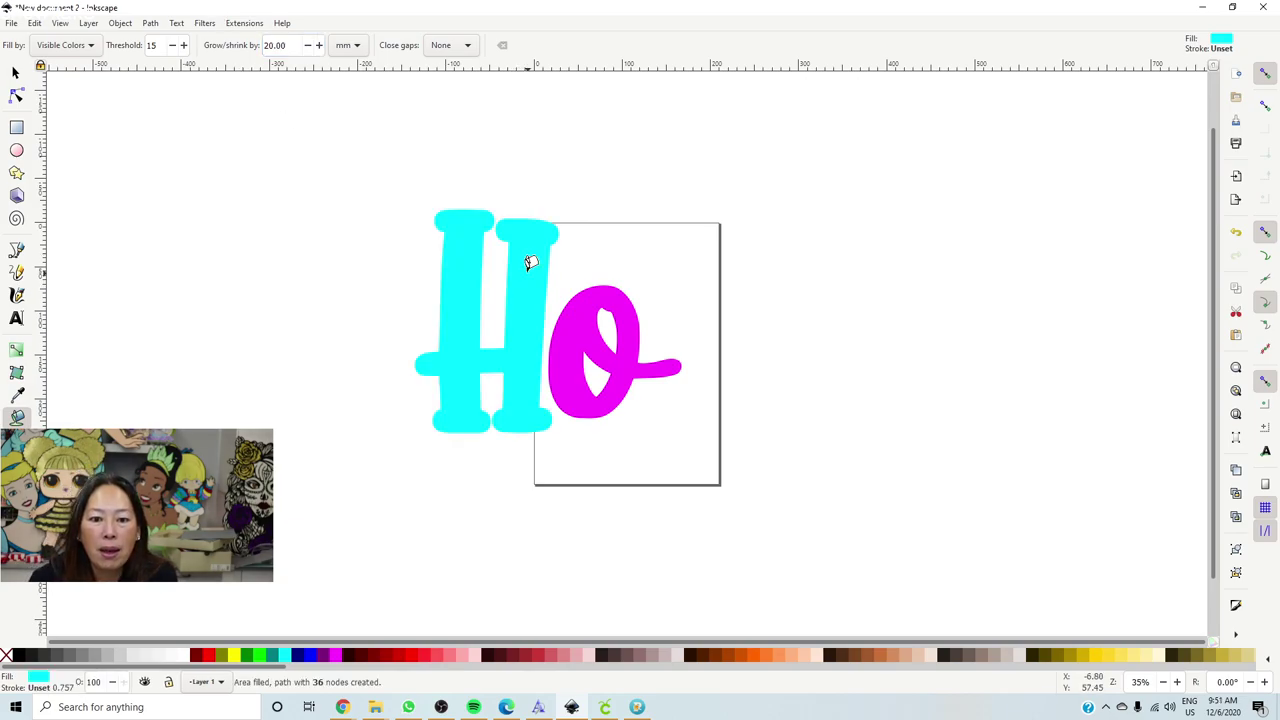
{"action": "left_click", "coordinate": [567, 334]}
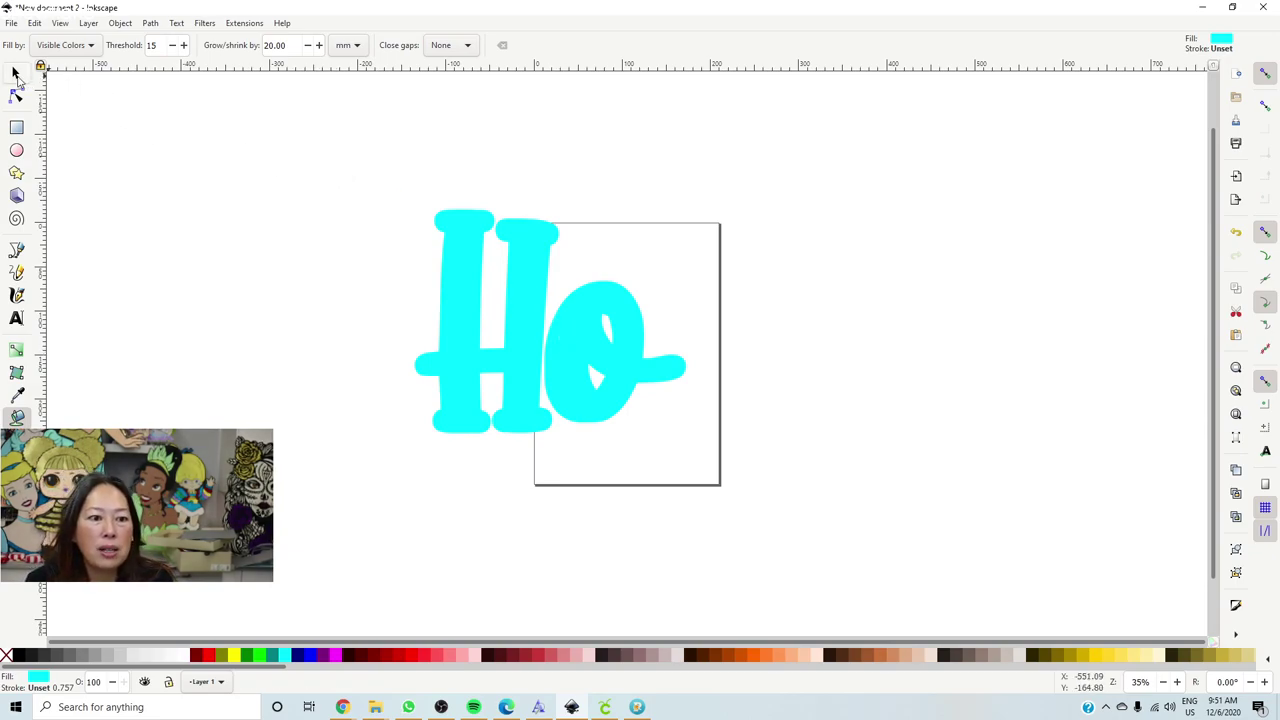
Add the widest light pink bucket fills around the H and o with Grow/shrink 30.
{"action": "left_click", "coordinate": [15, 73]}
{"action": "left_click", "coordinate": [197, 184]}
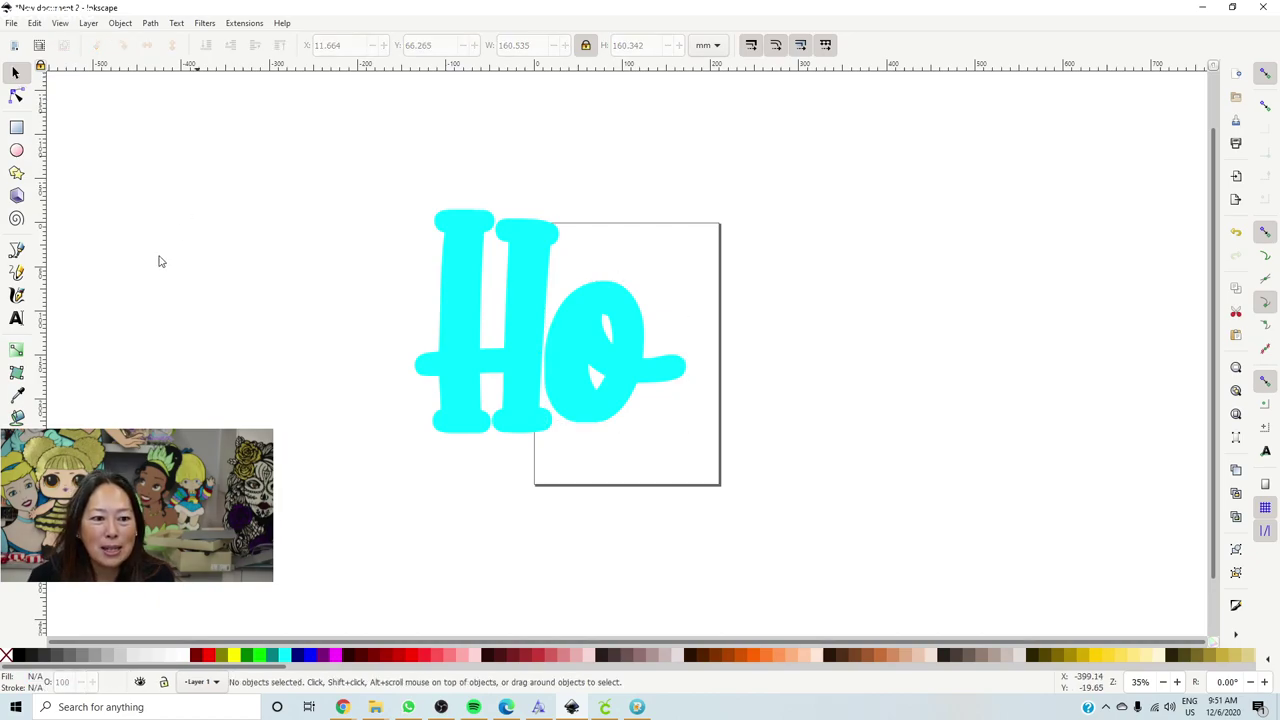
{"action": "left_click", "coordinate": [16, 417]}
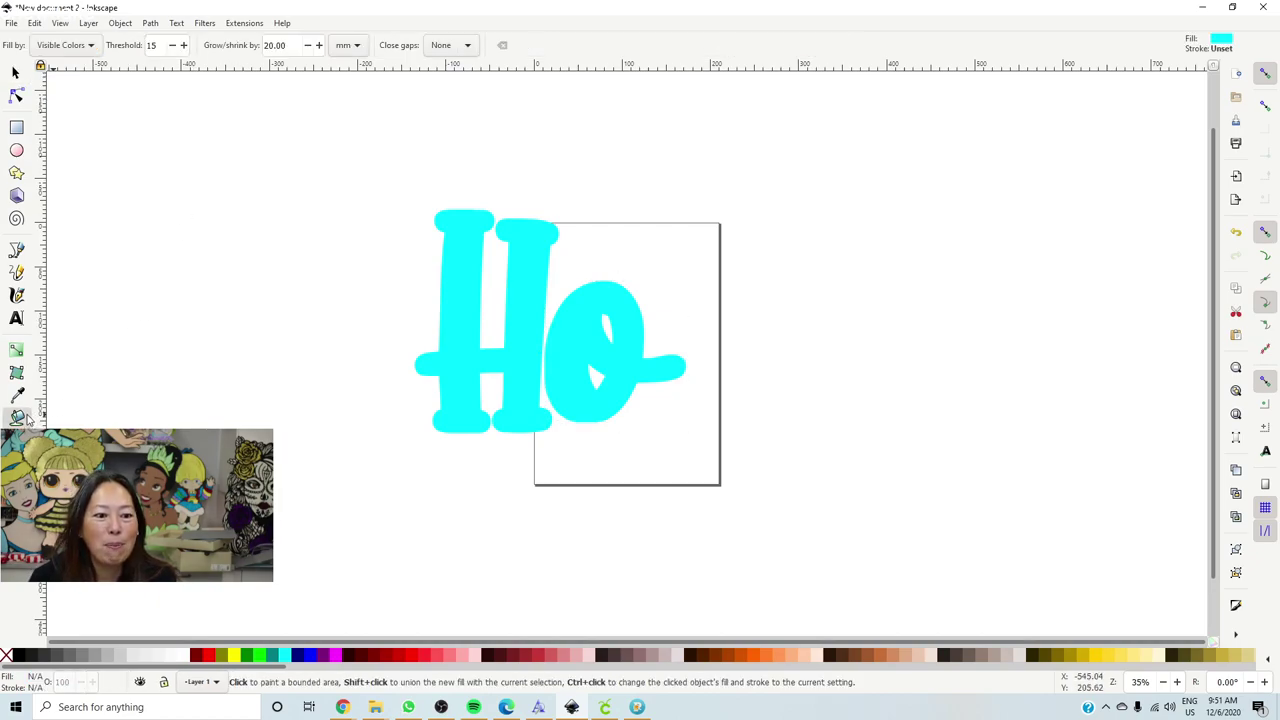
{"action": "left_click", "coordinate": [471, 656]}
{"action": "left_click_drag", "start_coordinate": [290, 45], "coordinate": [240, 39]}
{"action": "type", "text": "30"}
{"action": "key", "text": "Return"}
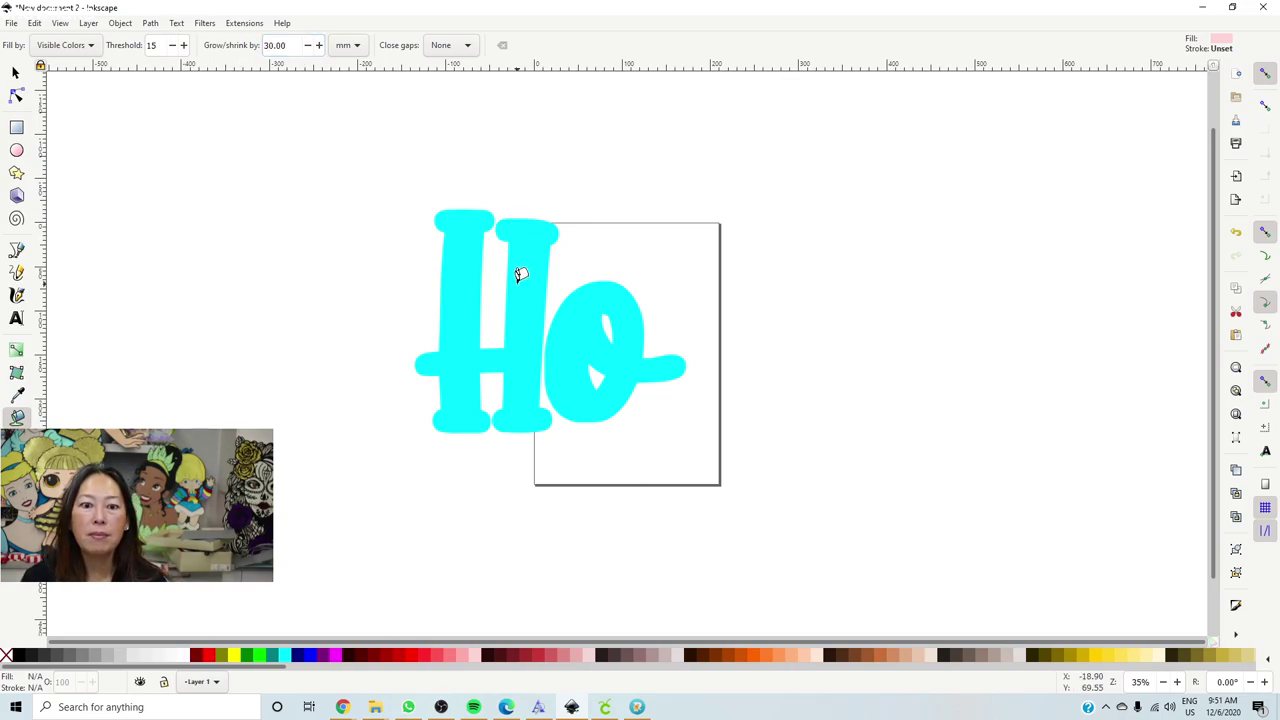
{"action": "left_click", "coordinate": [519, 274]}
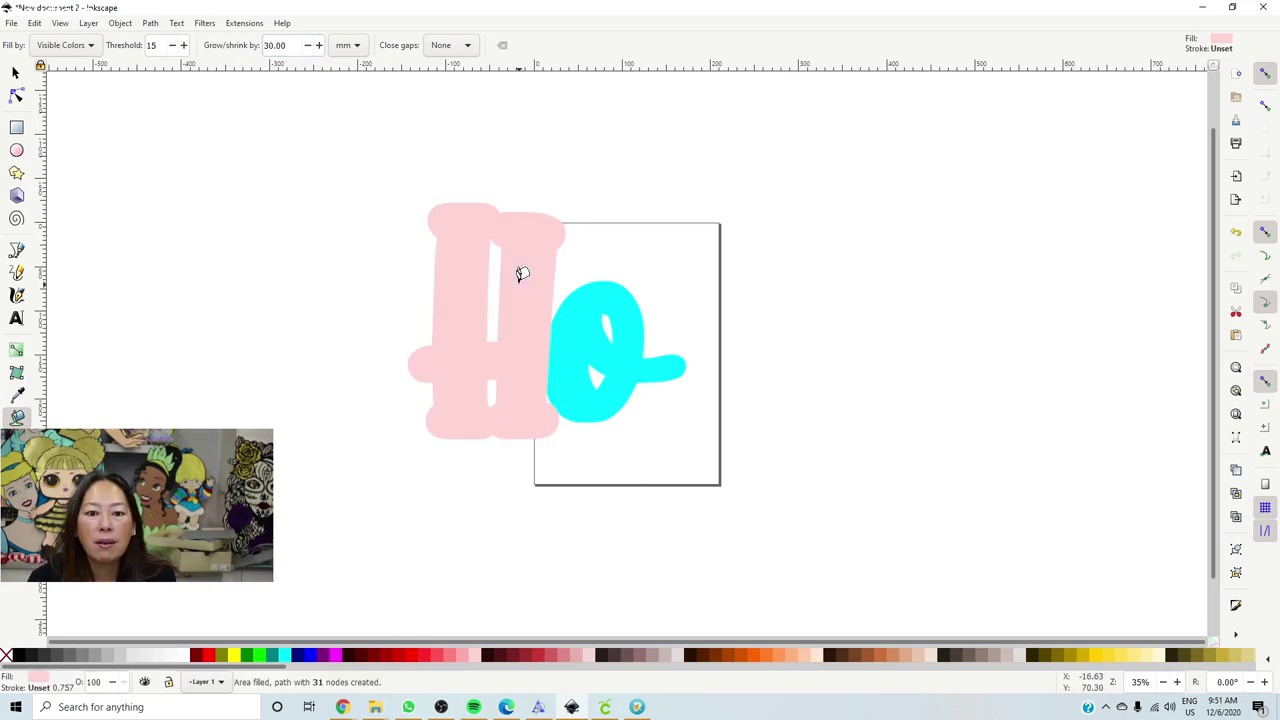
{"action": "left_click", "coordinate": [562, 305]}
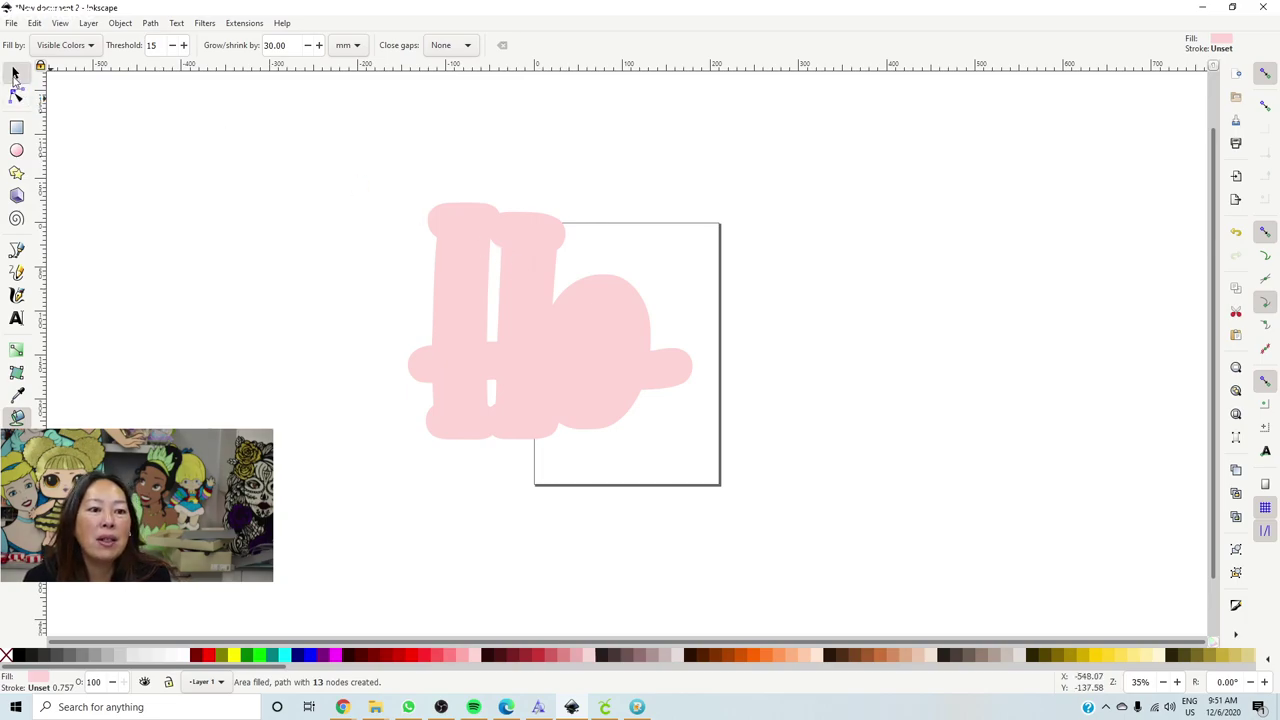
{"action": "left_click", "coordinate": [15, 72]}
Select all the Ho layers and convert them with Object to Path.
{"action": "left_click_drag", "start_coordinate": [309, 163], "coordinate": [826, 456]}
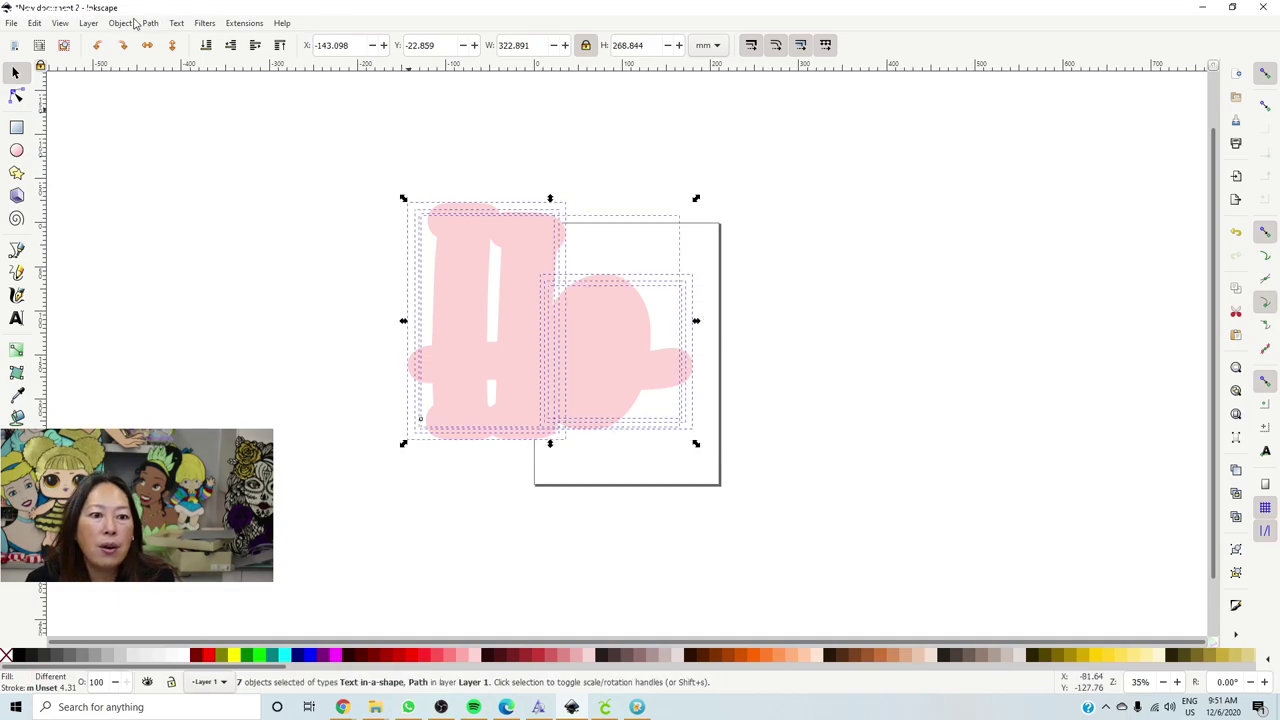
{"action": "left_click", "coordinate": [150, 23]}
{"action": "left_click", "coordinate": [166, 43]}
Save the document as 'Ho offset.svg'.
{"action": "left_click", "coordinate": [11, 24]}
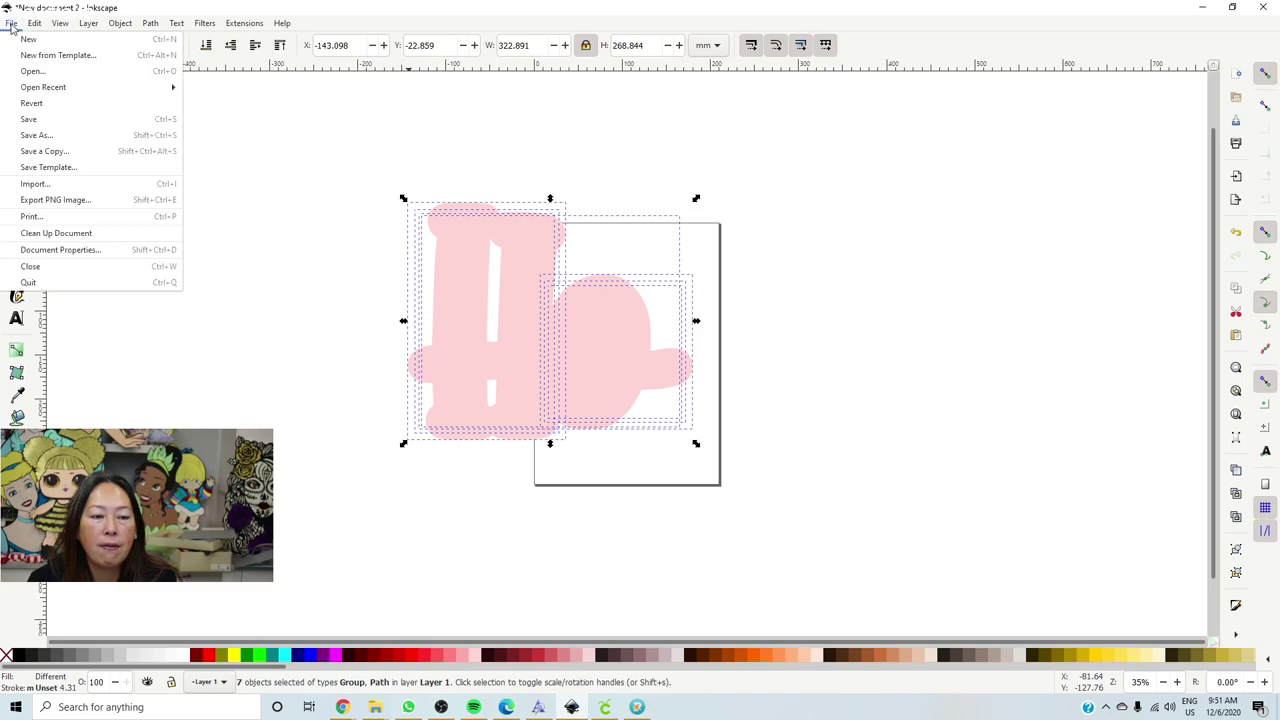
{"action": "left_click", "coordinate": [52, 133]}
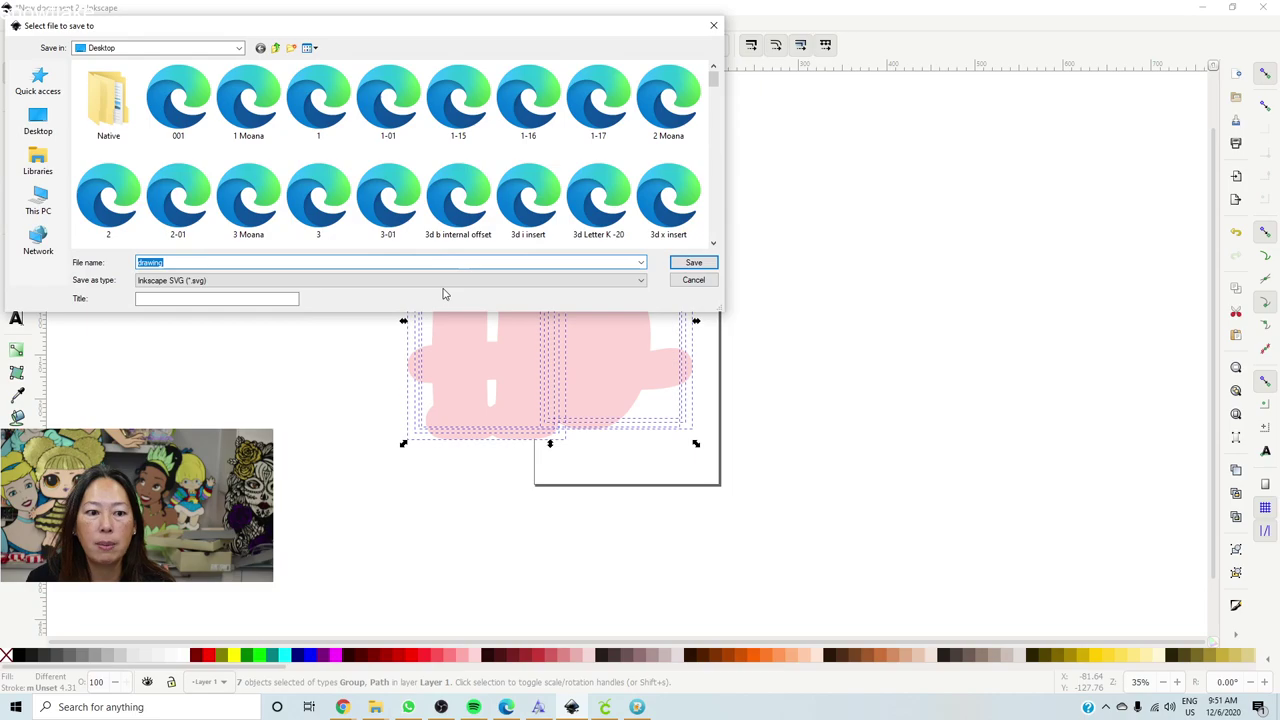
{"action": "type", "text": "Hi"}
{"action": "key", "text": "BackSpace"}
{"action": "type", "text": "o offset"}
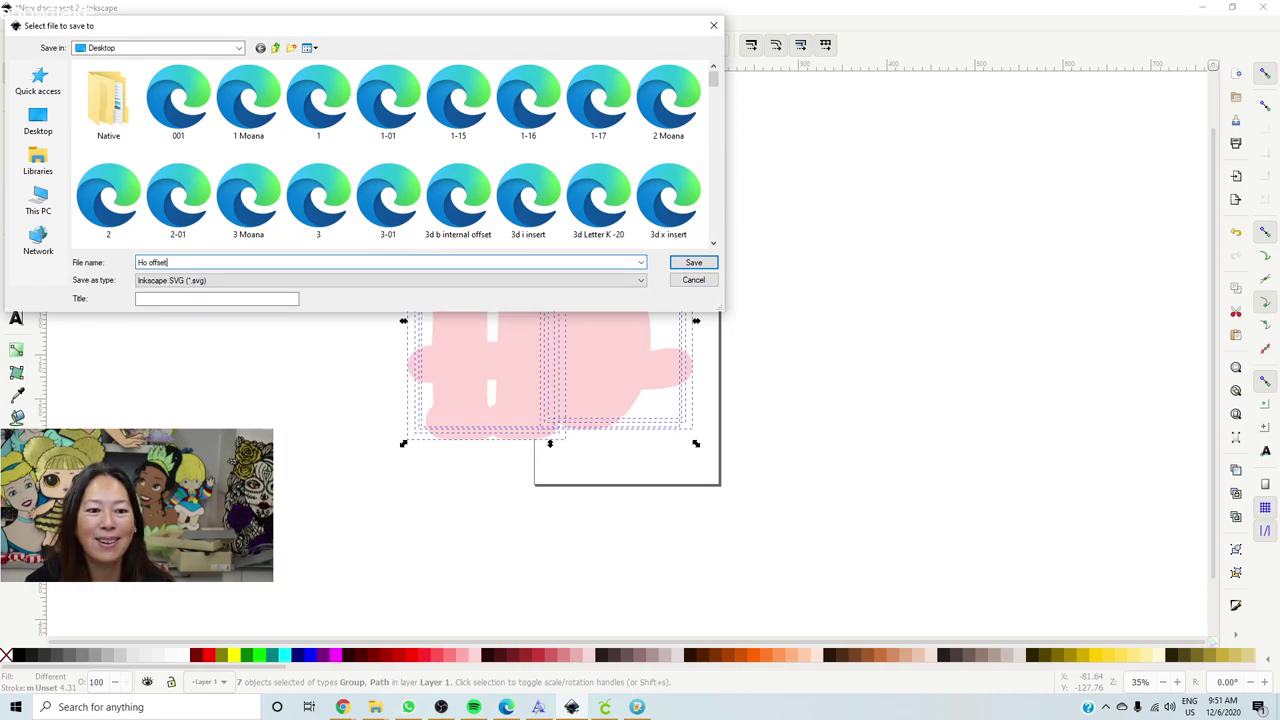
{"action": "key", "text": "Return"}
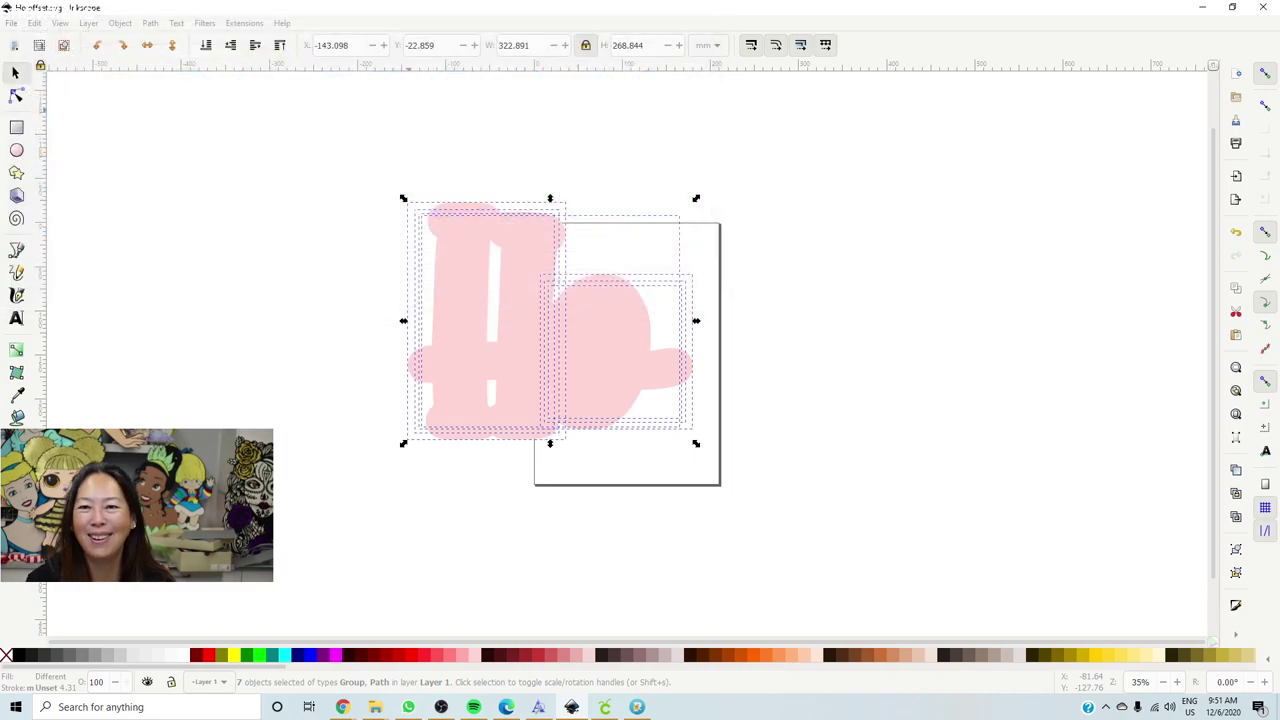
Start a new image upload in Cricut Design Space and browse to the Desktop.
{"action": "left_click", "coordinate": [604, 707]}
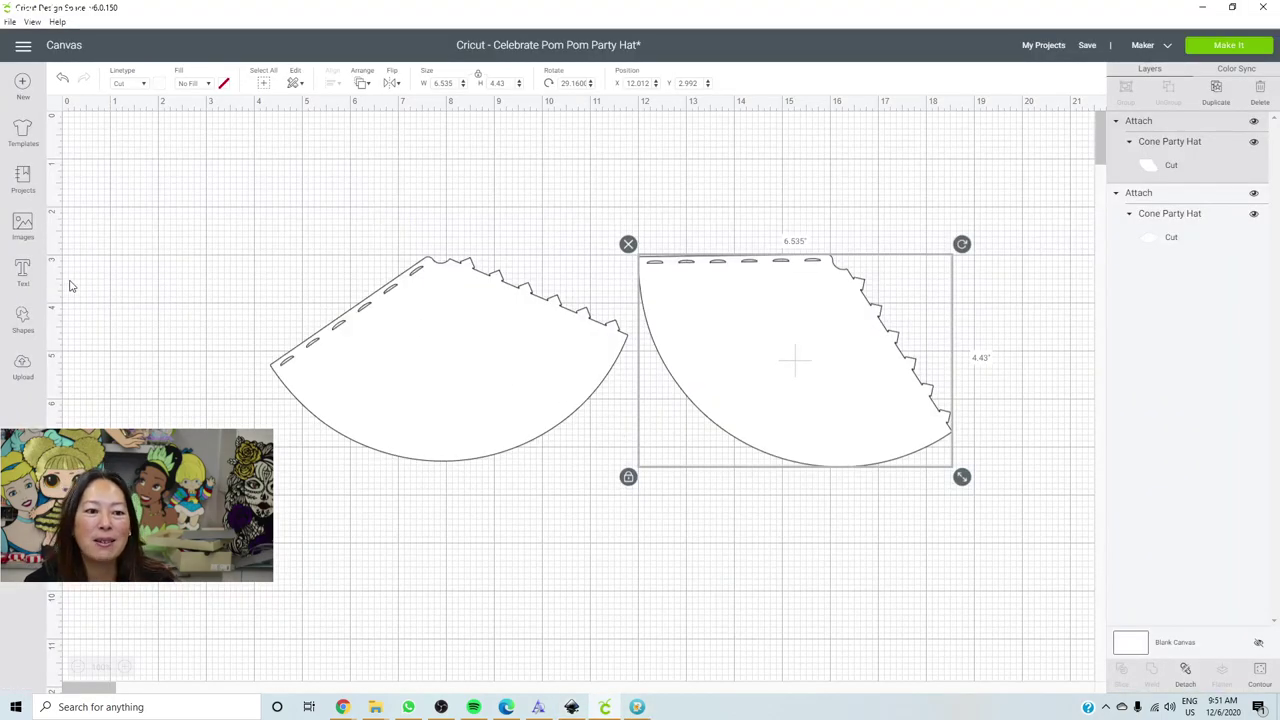
{"action": "left_click", "coordinate": [23, 367]}
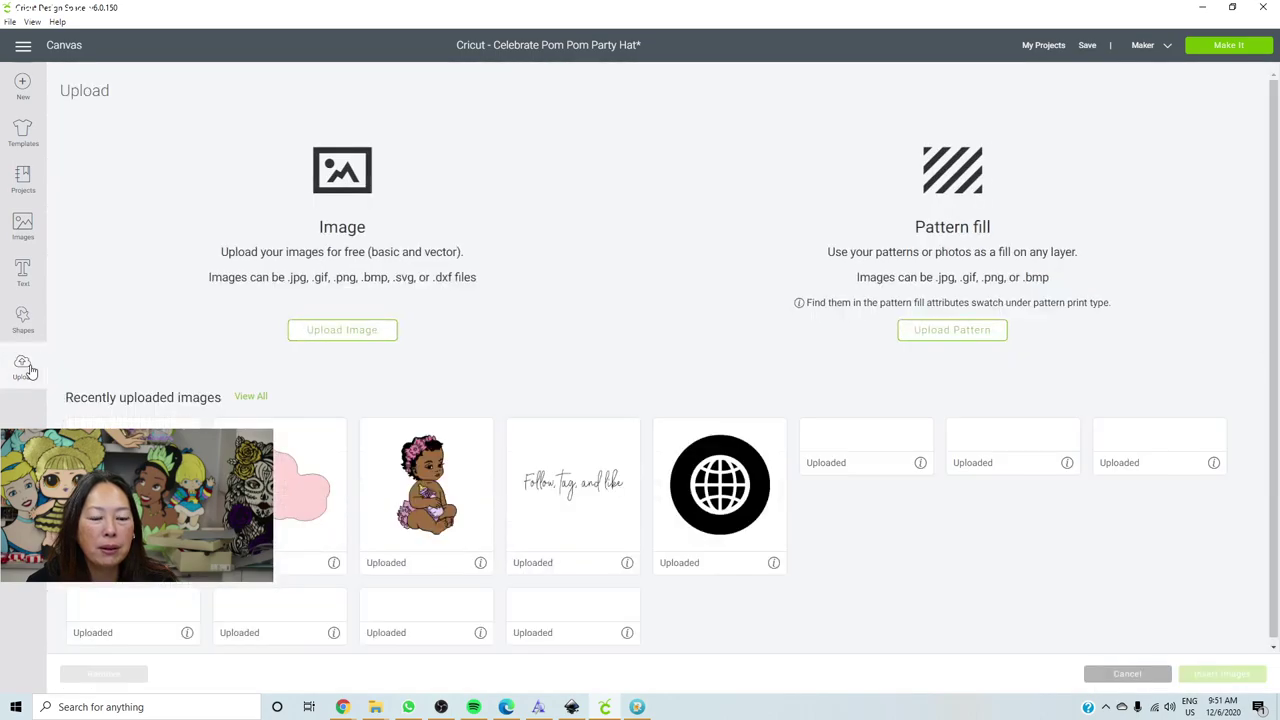
{"action": "left_click", "coordinate": [369, 338]}
{"action": "left_click", "coordinate": [645, 368]}
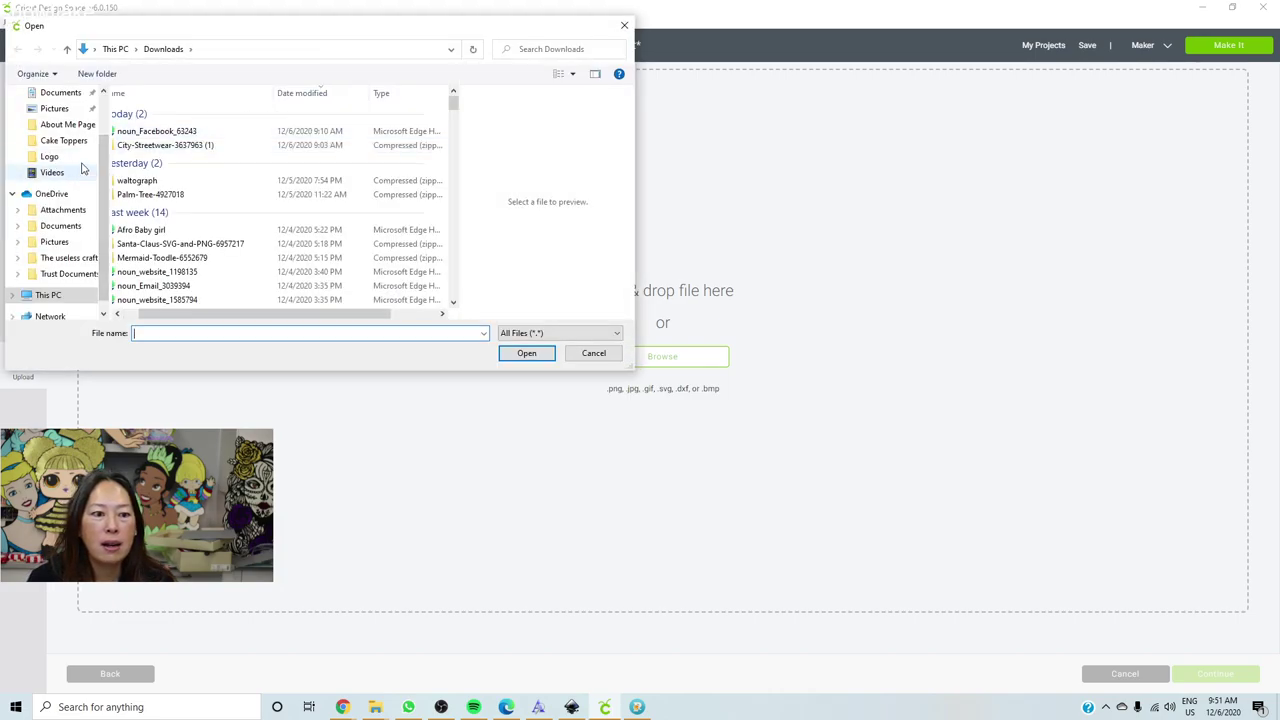
{"action": "scroll", "coordinate": [106, 145], "scroll_direction": "up", "scroll_amount": 2}
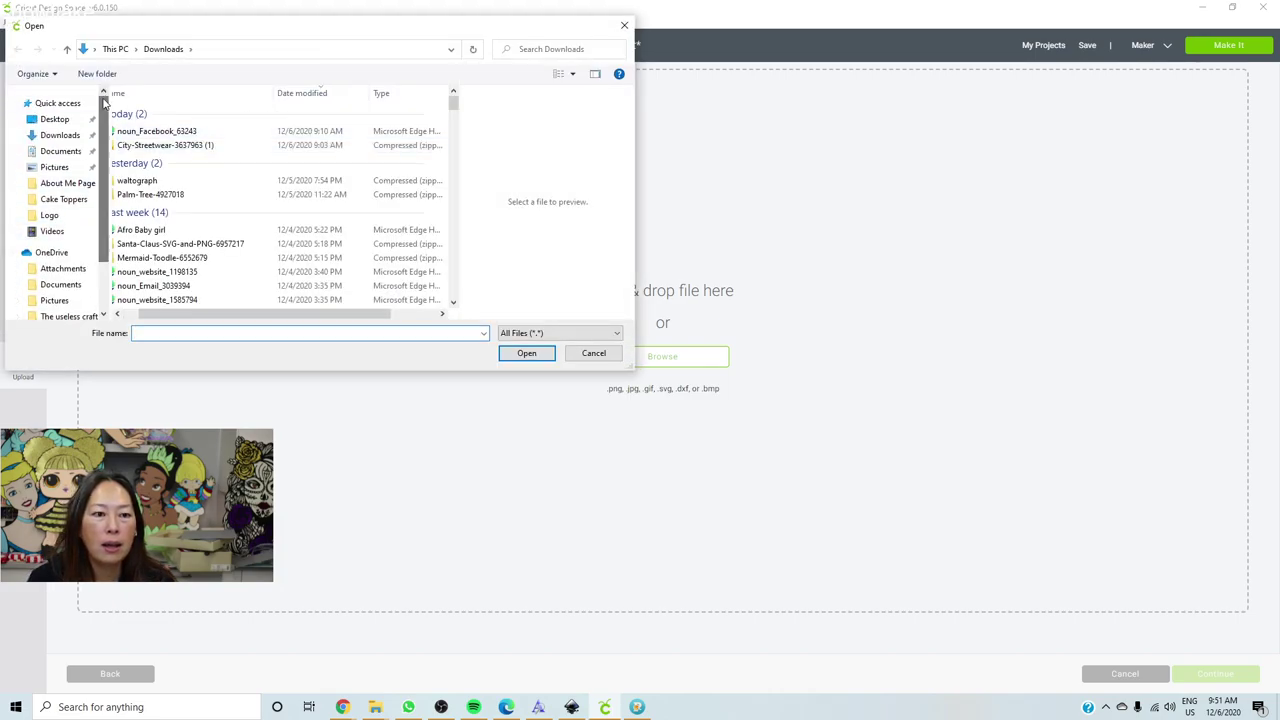
{"action": "left_click", "coordinate": [55, 119]}
Upload the Ho offset file, save it, and insert it onto the canvas.
{"action": "scroll", "coordinate": [337, 202], "scroll_direction": "down", "scroll_amount": 3}
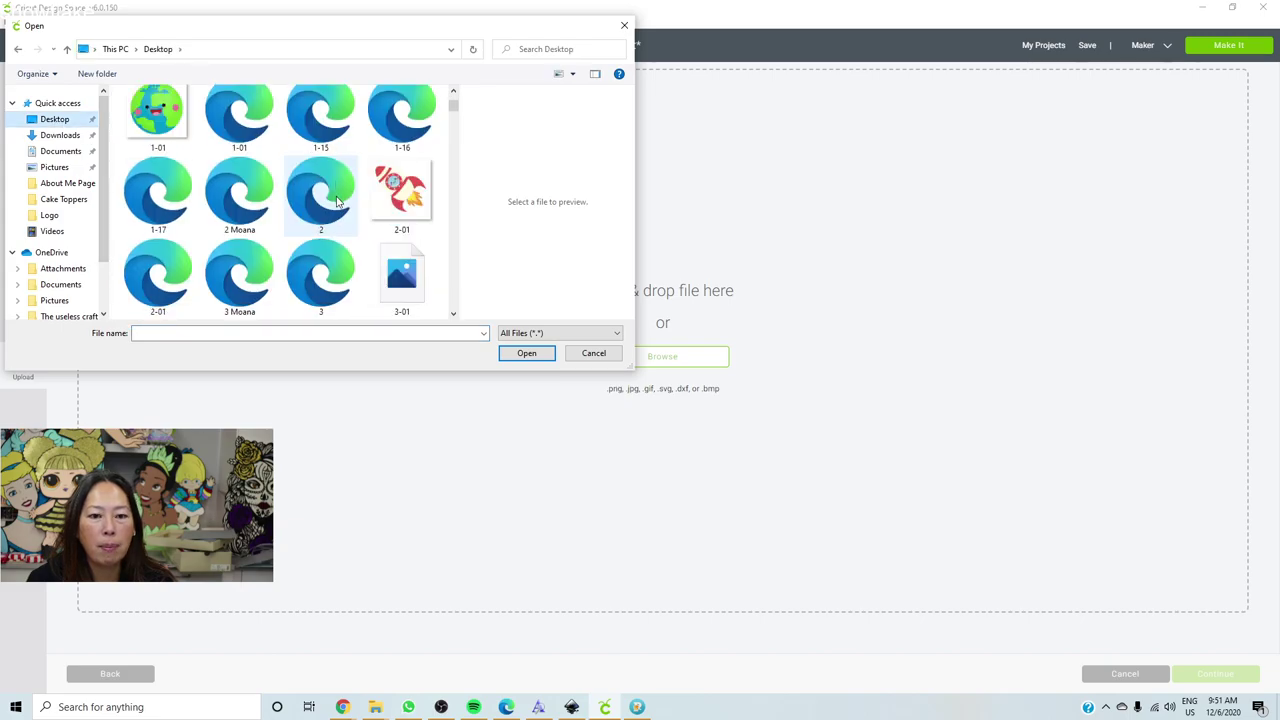
{"action": "scroll", "coordinate": [336, 205], "scroll_direction": "down", "scroll_amount": 8}
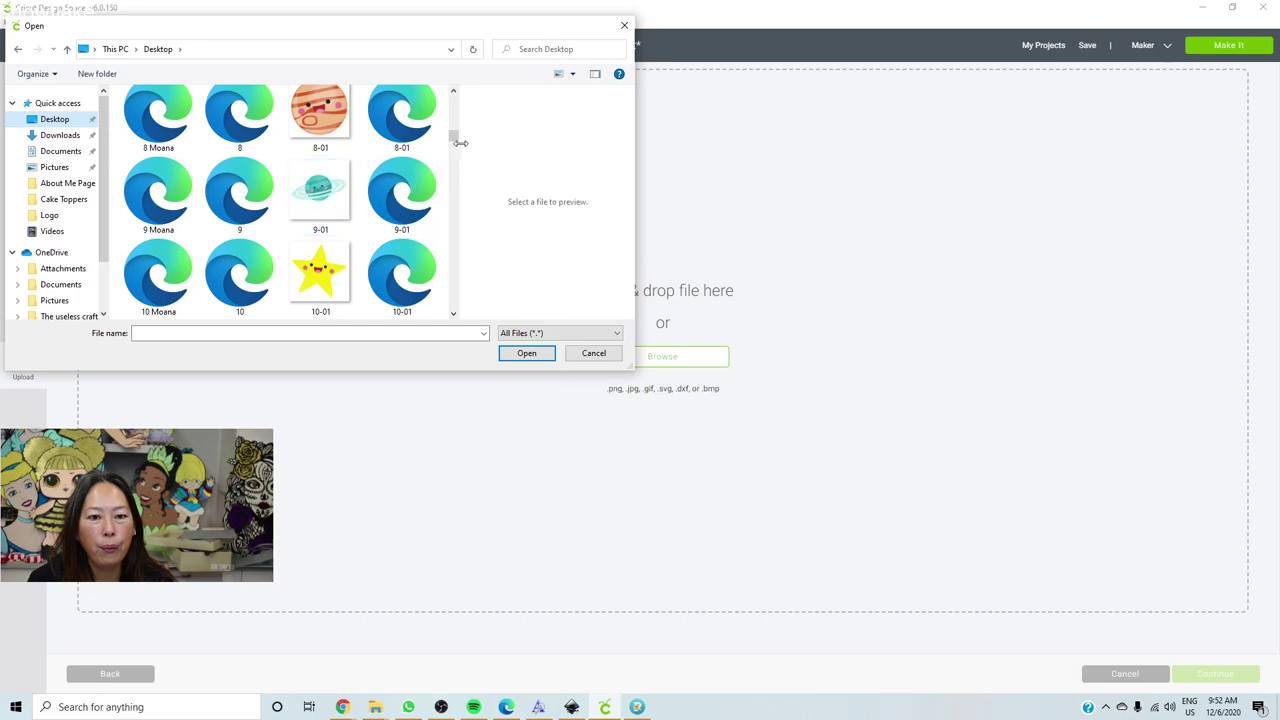
{"action": "left_click_drag", "start_coordinate": [452, 140], "coordinate": [452, 202]}
{"action": "left_click", "coordinate": [402, 250]}
{"action": "left_click", "coordinate": [527, 354]}
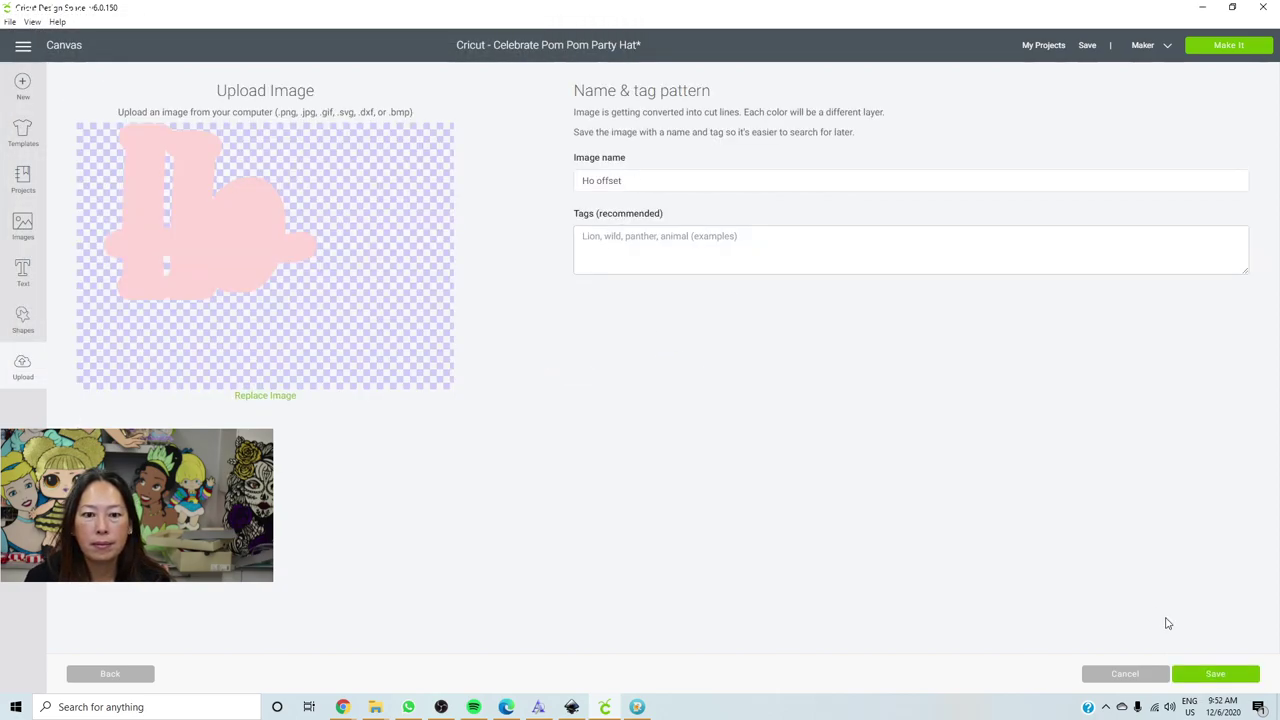
{"action": "left_click", "coordinate": [1212, 677]}
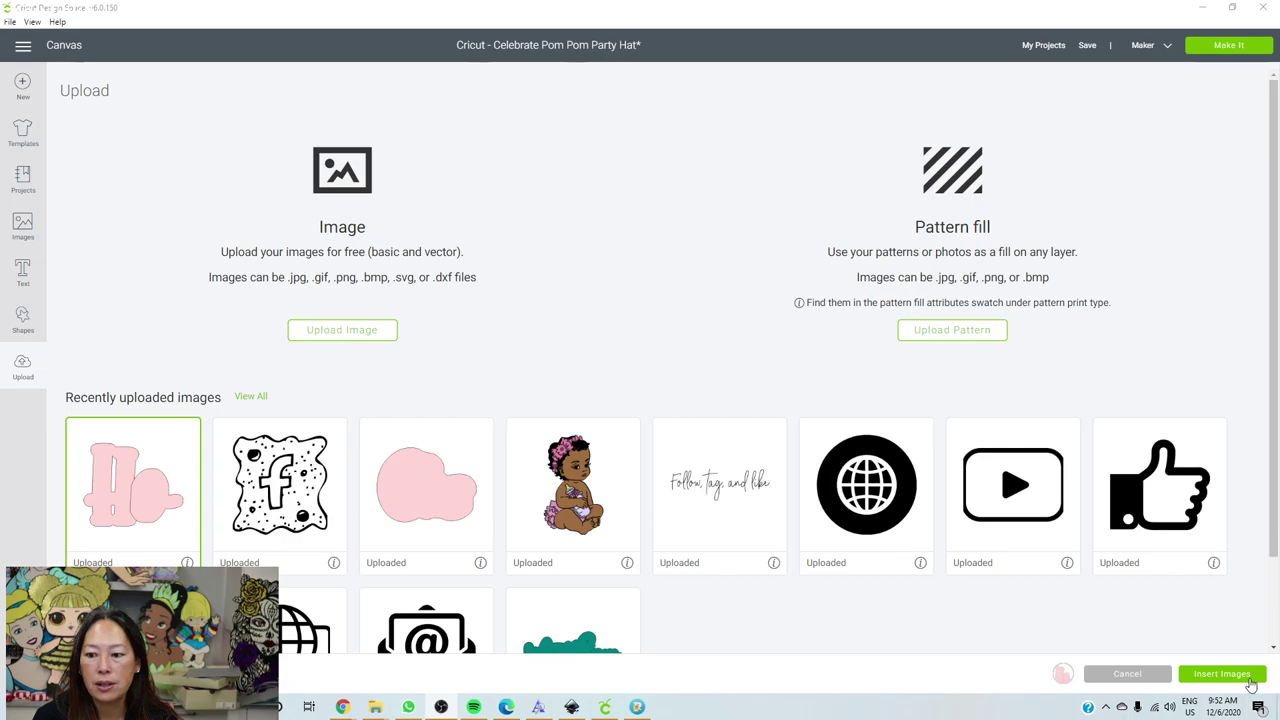
{"action": "left_click", "coordinate": [1218, 673]}
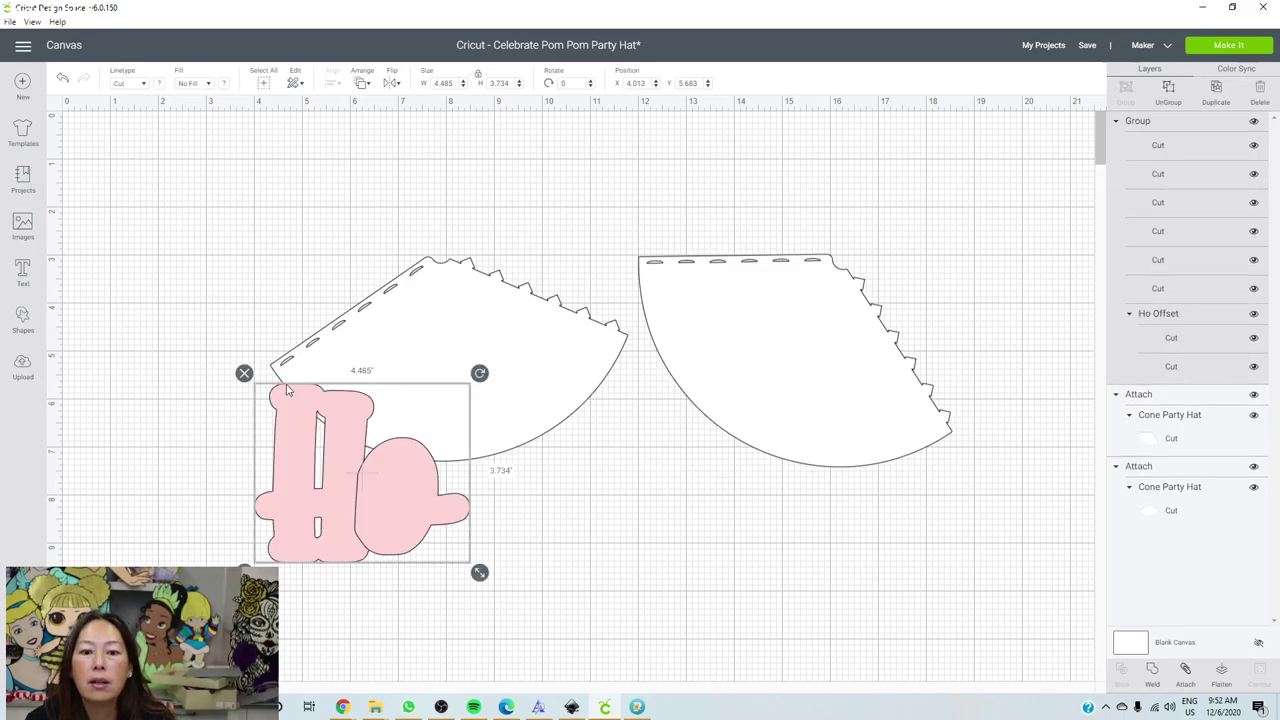
Ungroup the Ho artwork, weld the two pink pieces, and move the pink Ho aside.
{"action": "left_click", "coordinate": [1169, 93]}
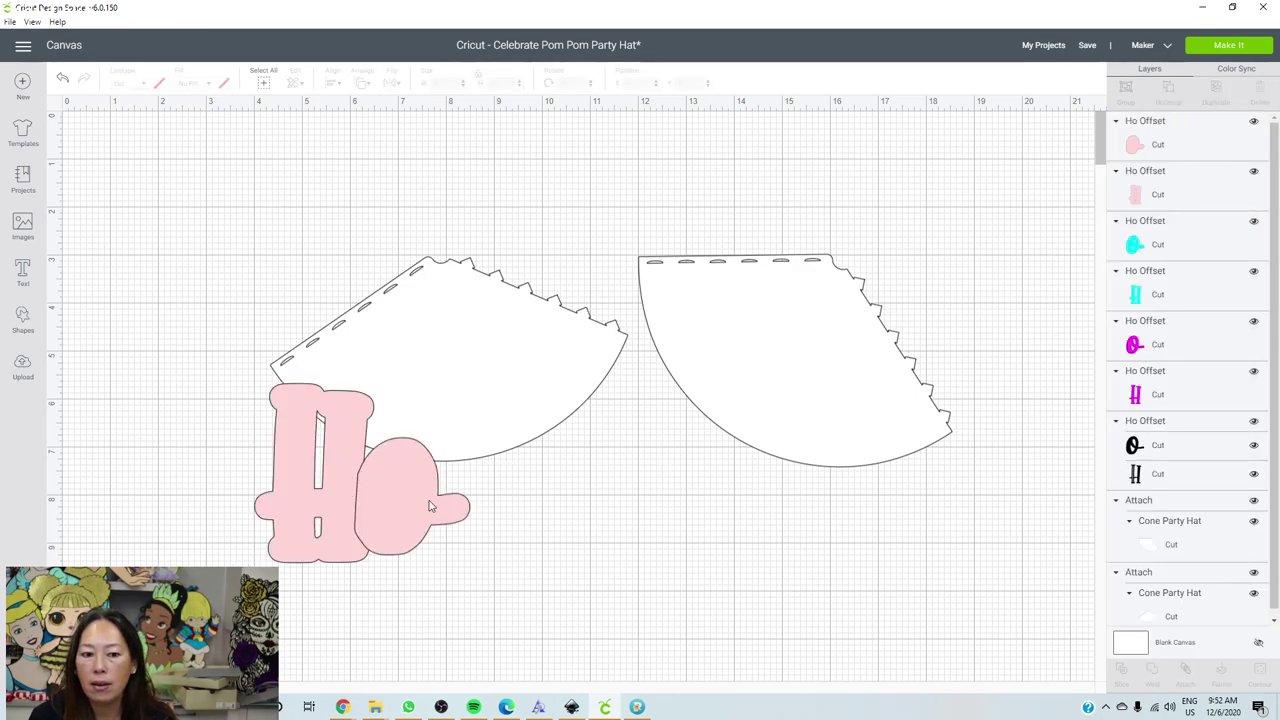
{"action": "left_click", "coordinate": [1165, 144]}
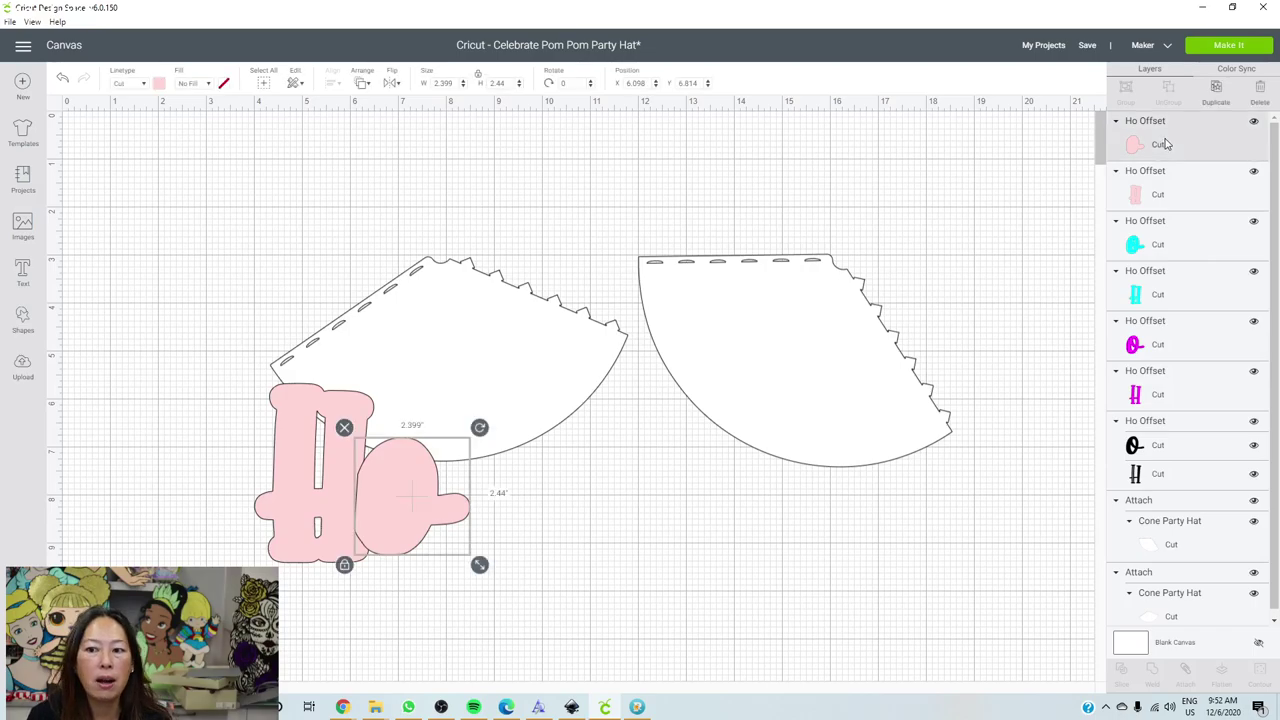
{"action": "left_click", "coordinate": [1163, 192], "text": "shift"}
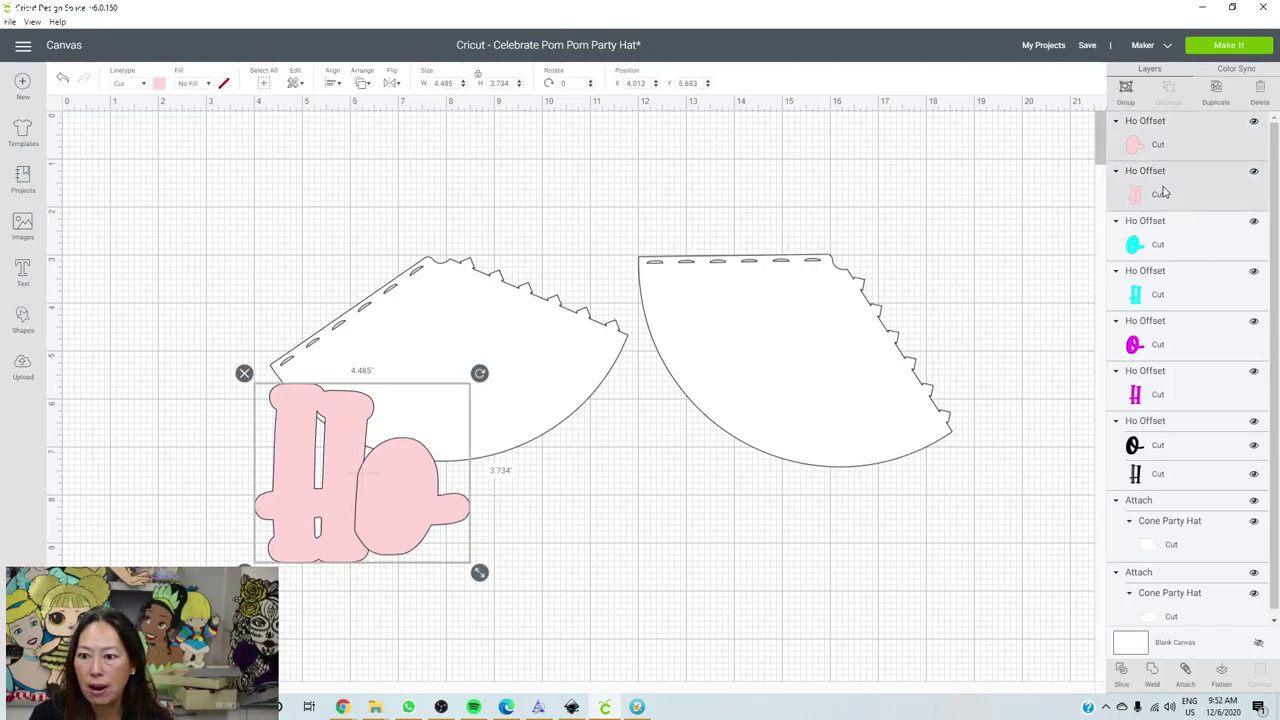
{"action": "left_click", "coordinate": [400, 445]}
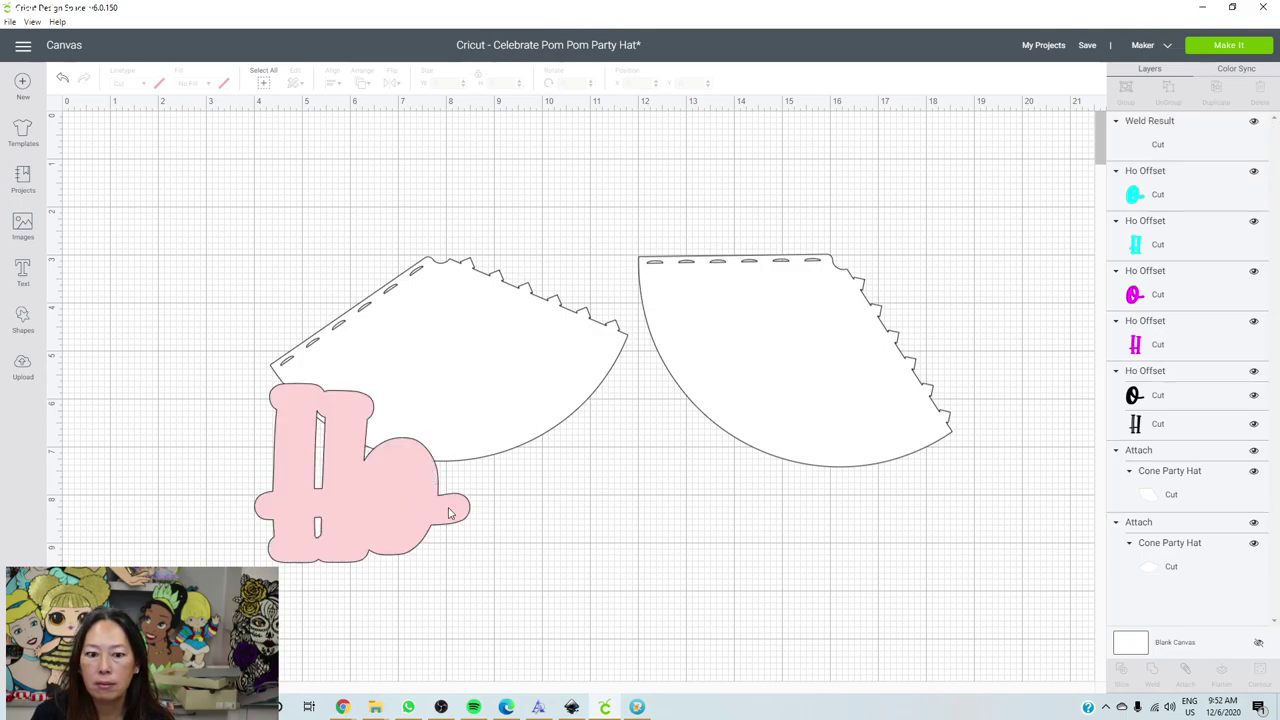
{"action": "left_click_drag", "start_coordinate": [449, 513], "coordinate": [733, 592]}
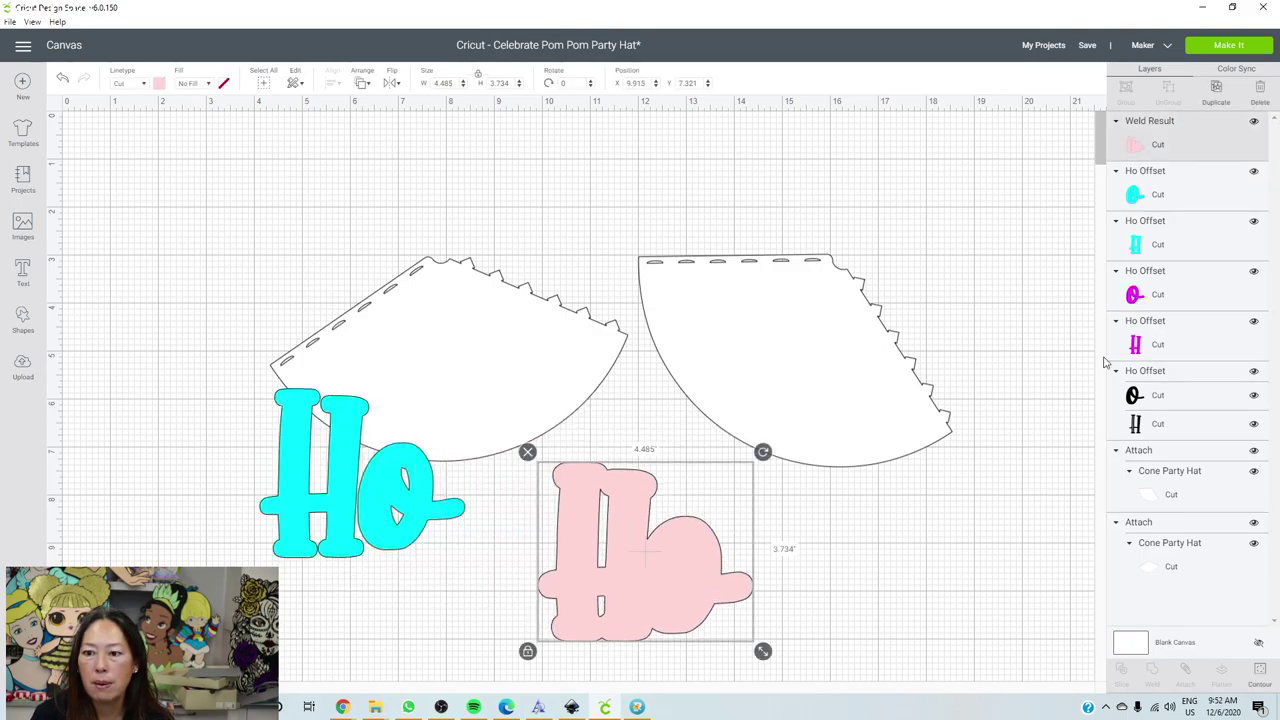
Weld the cyan H and o into one shape and set it on the pink Ho.
{"action": "left_click", "coordinate": [1150, 200]}
{"action": "left_click", "coordinate": [1152, 242], "text": "shift"}
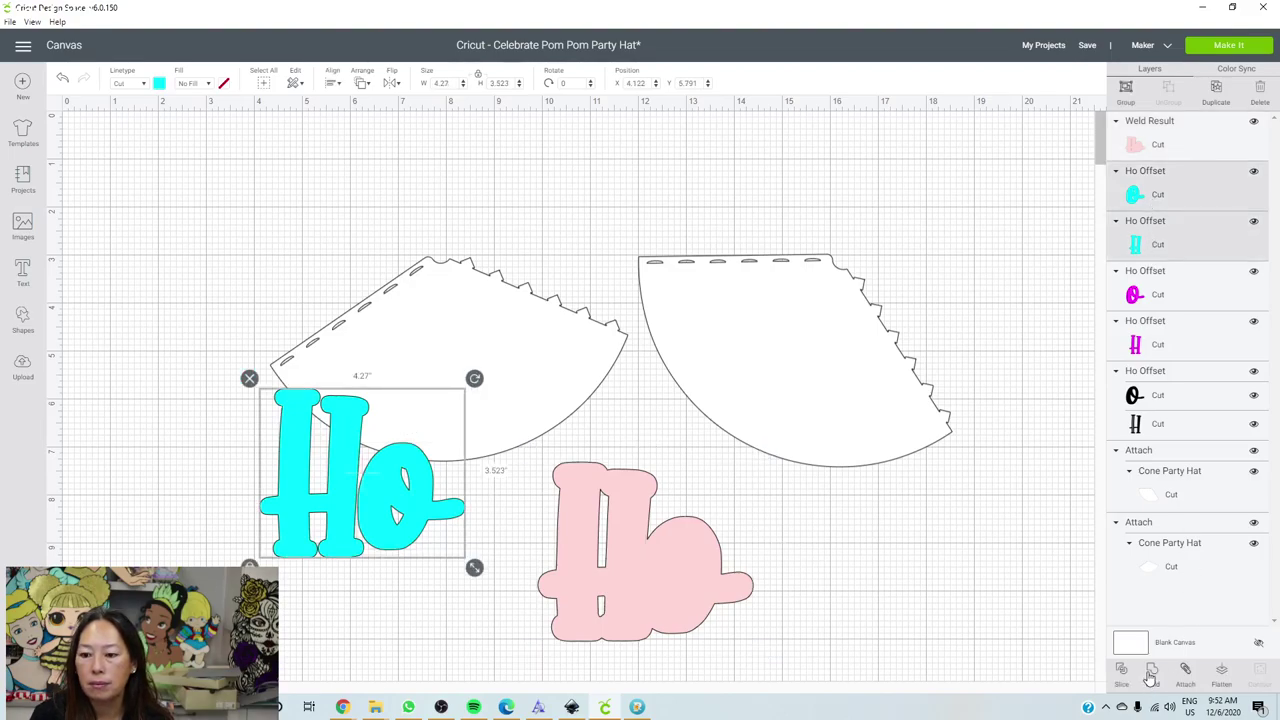
{"action": "left_click", "coordinate": [489, 529]}
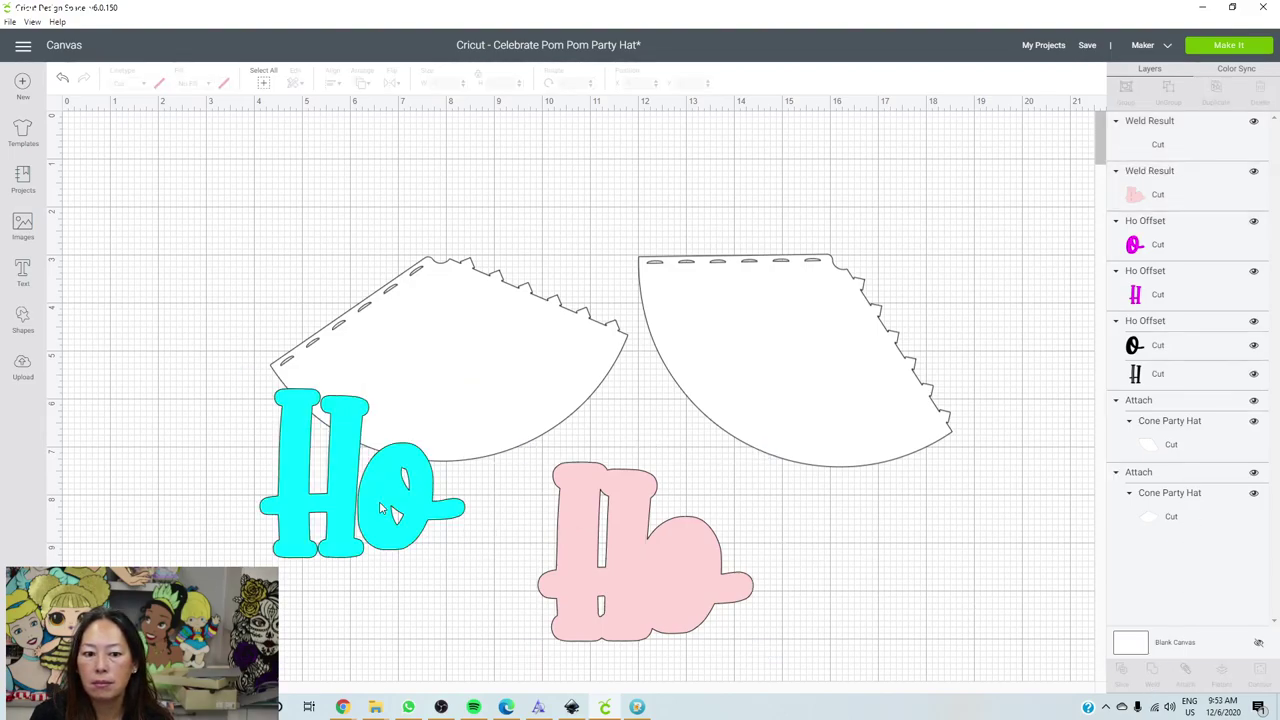
{"action": "left_click_drag", "start_coordinate": [380, 506], "coordinate": [664, 585]}
Slice the magenta H and o into Slice Result layers, then select the magenta H.
{"action": "left_click", "coordinate": [1190, 246]}
{"action": "left_click", "coordinate": [1188, 288], "text": "shift"}
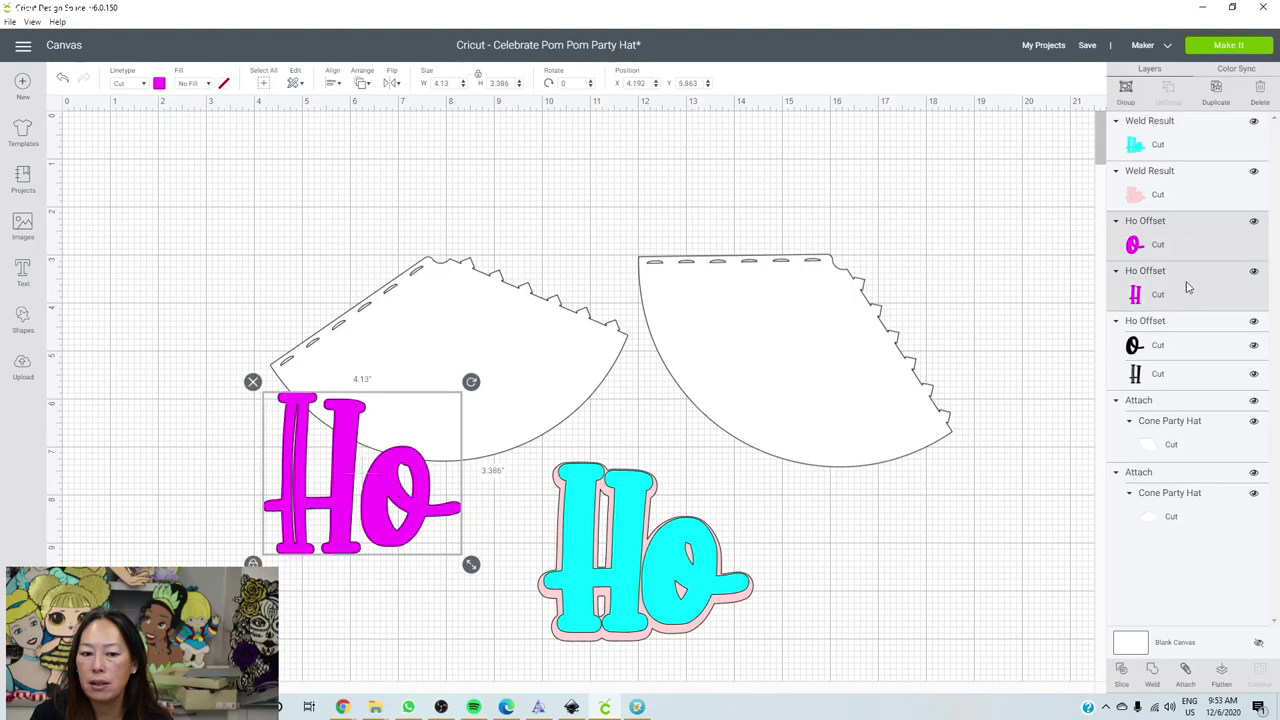
{"action": "left_click", "coordinate": [1120, 669]}
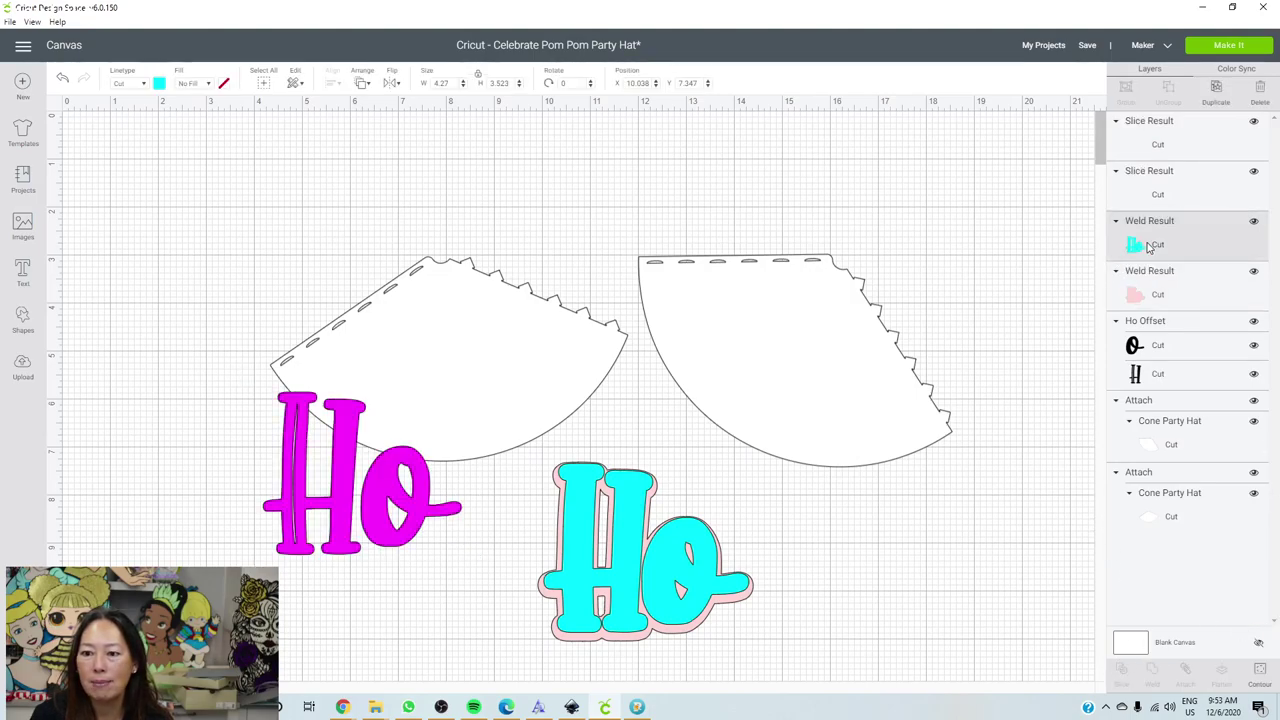
{"action": "left_click", "coordinate": [1148, 252]}
{"action": "left_click", "coordinate": [298, 474]}
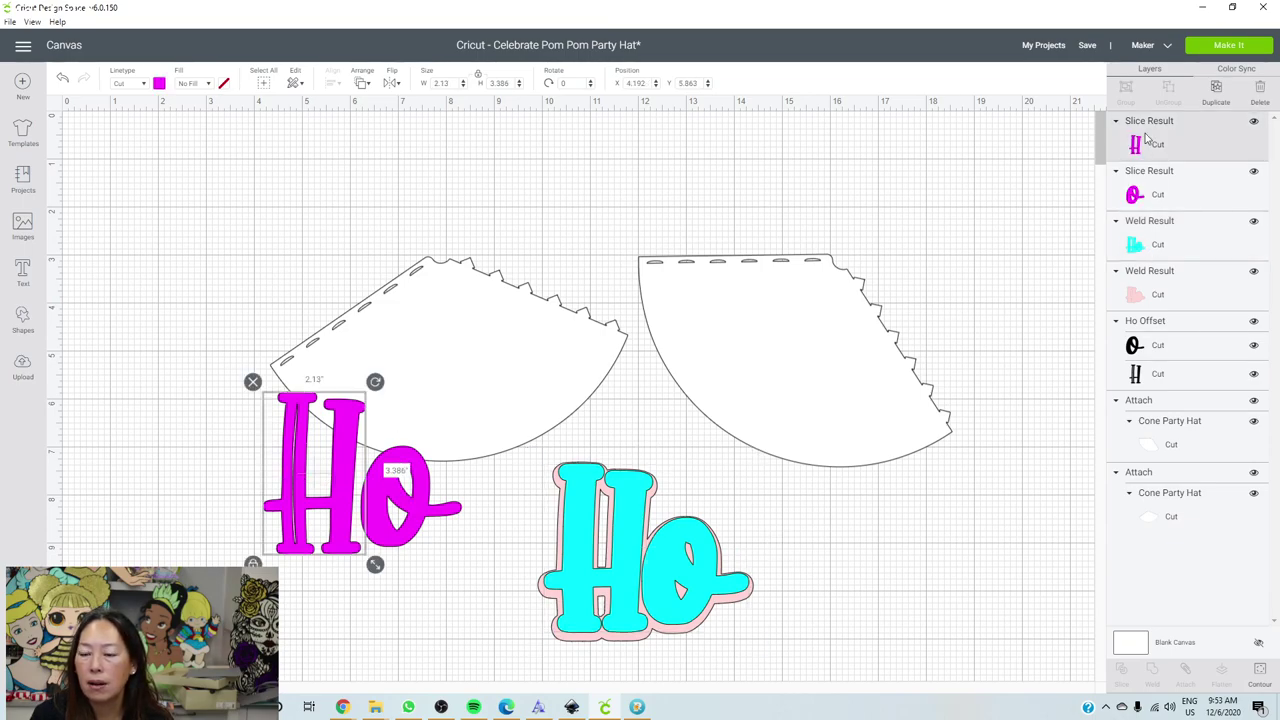
Weld the magenta H and o, and hide the thin inner contour line inside the H.
{"action": "left_click", "coordinate": [1147, 184], "text": "shift"}
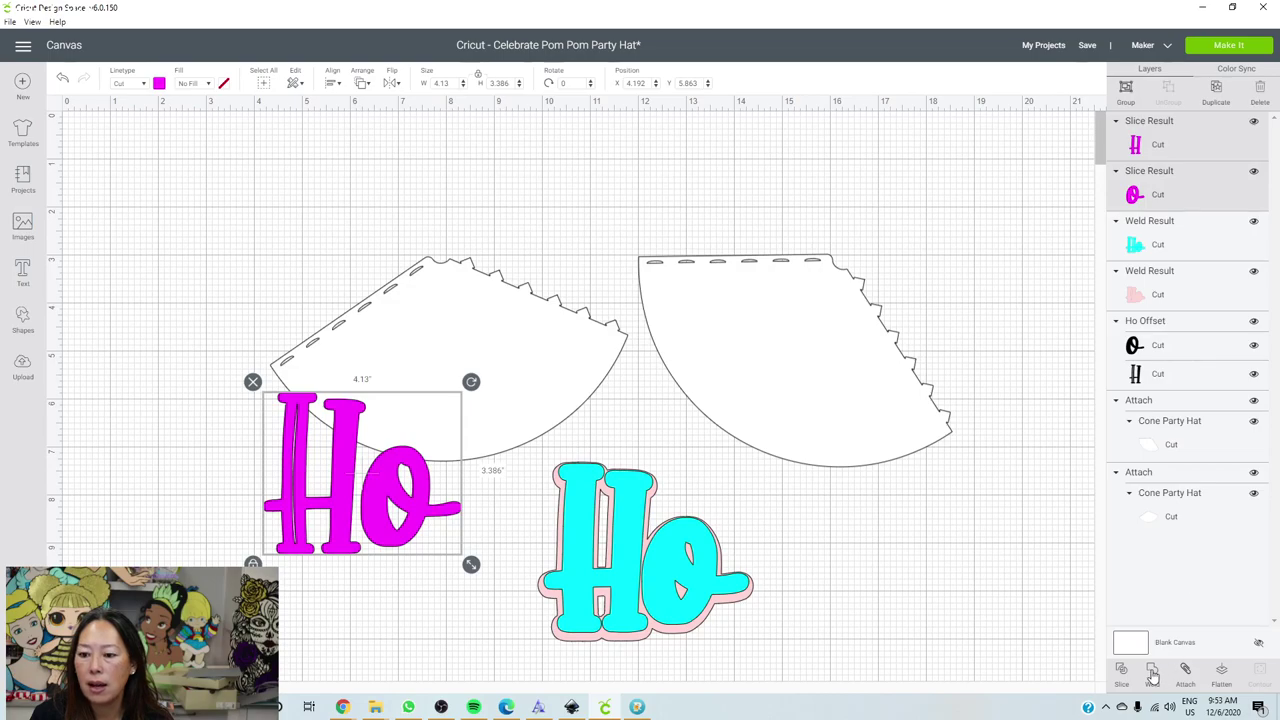
{"action": "left_click", "coordinate": [880, 603]}
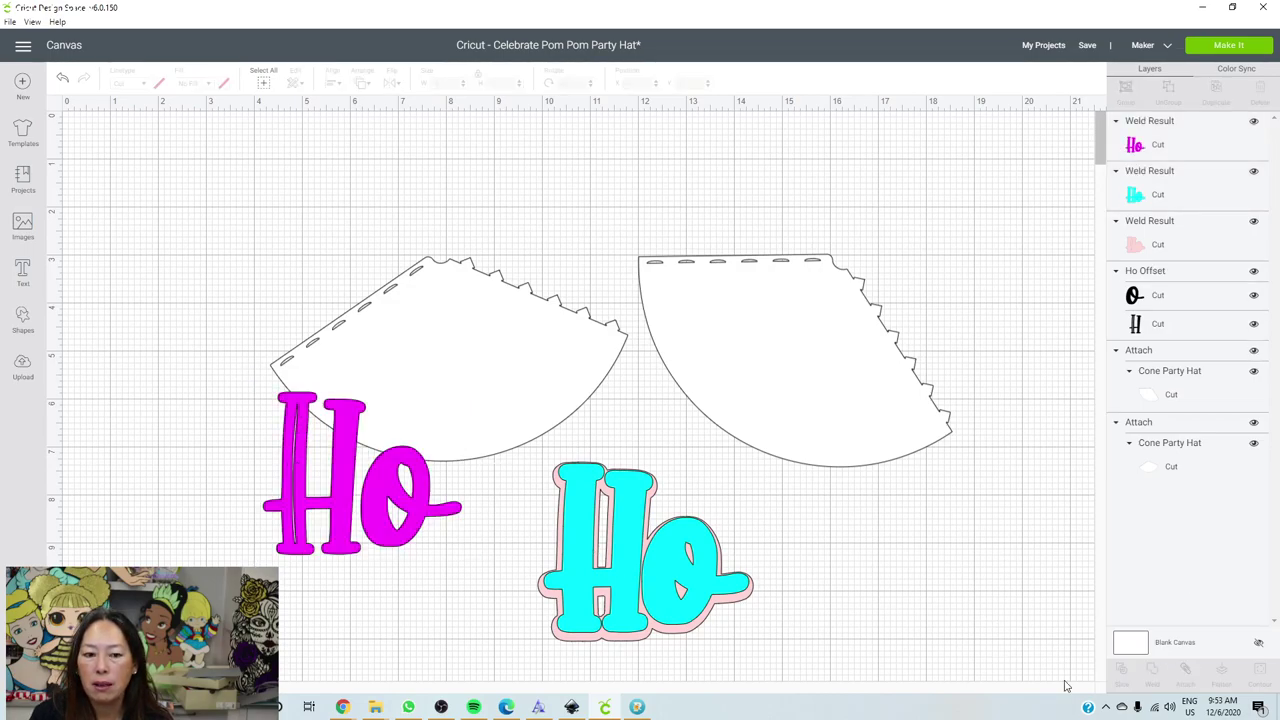
{"action": "left_click", "coordinate": [398, 509]}
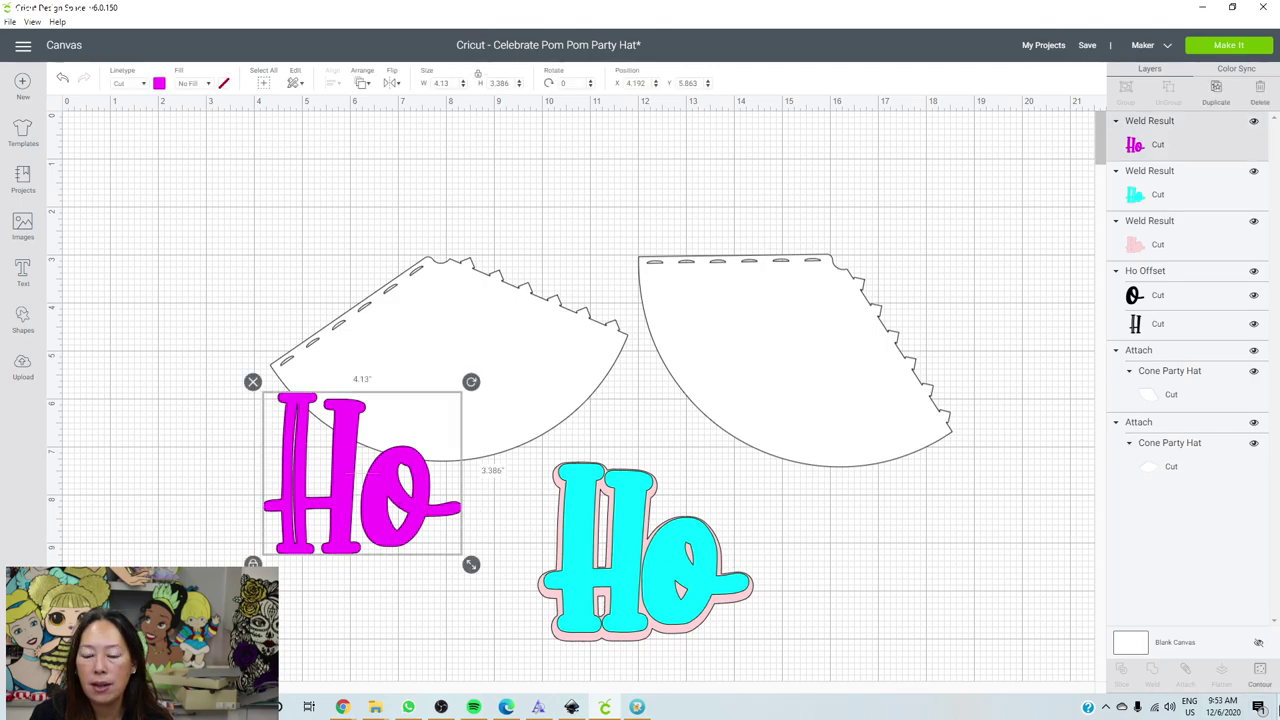
{"action": "left_click", "coordinate": [1258, 674]}
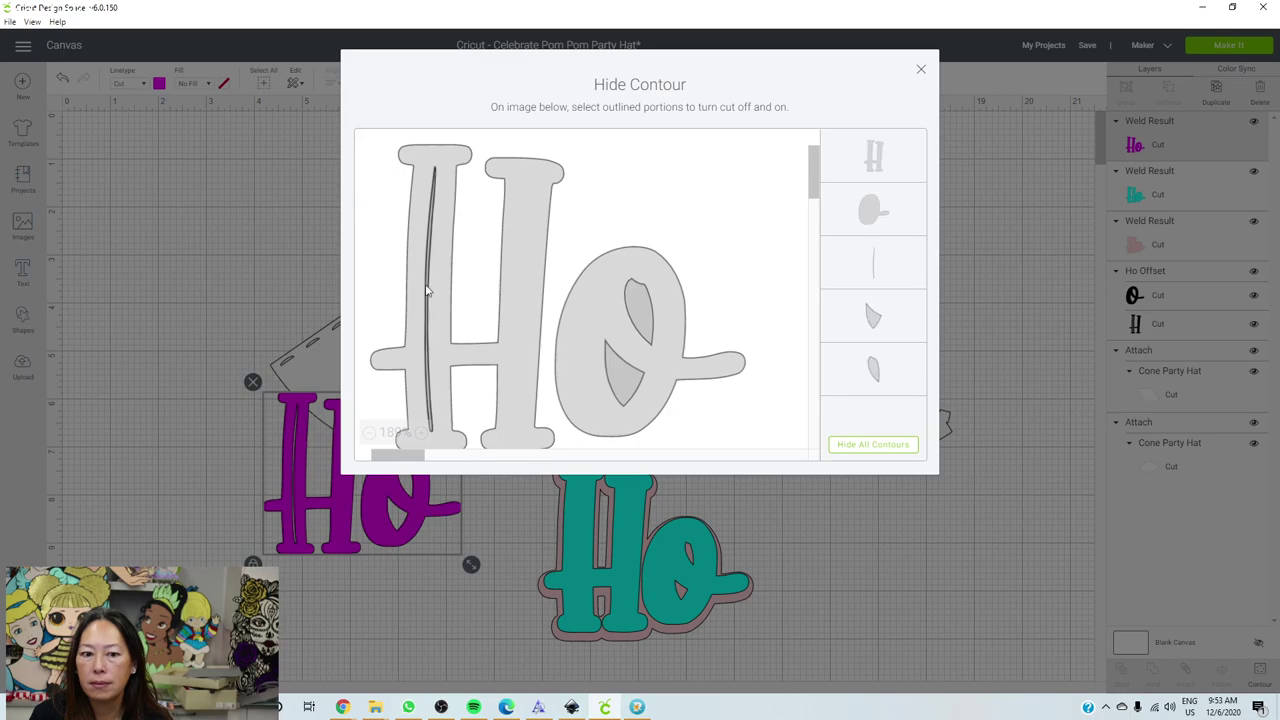
{"action": "left_click", "coordinate": [431, 288]}
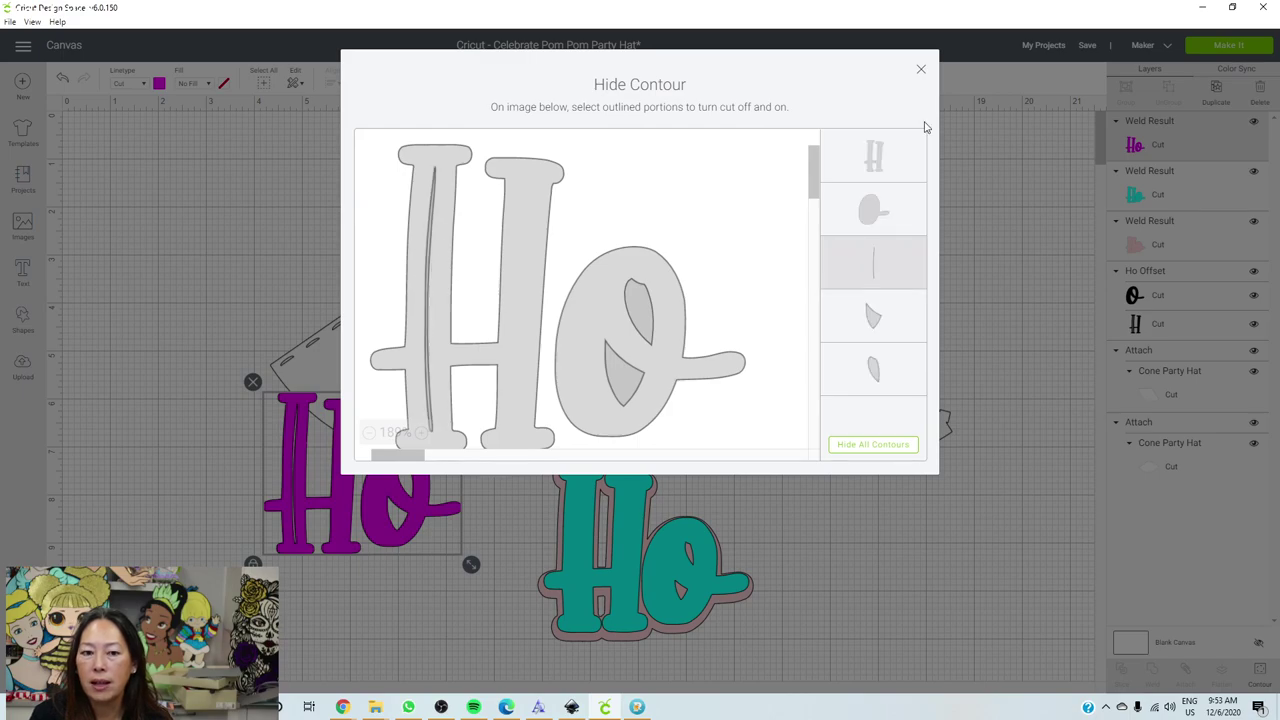
{"action": "left_click", "coordinate": [921, 72]}
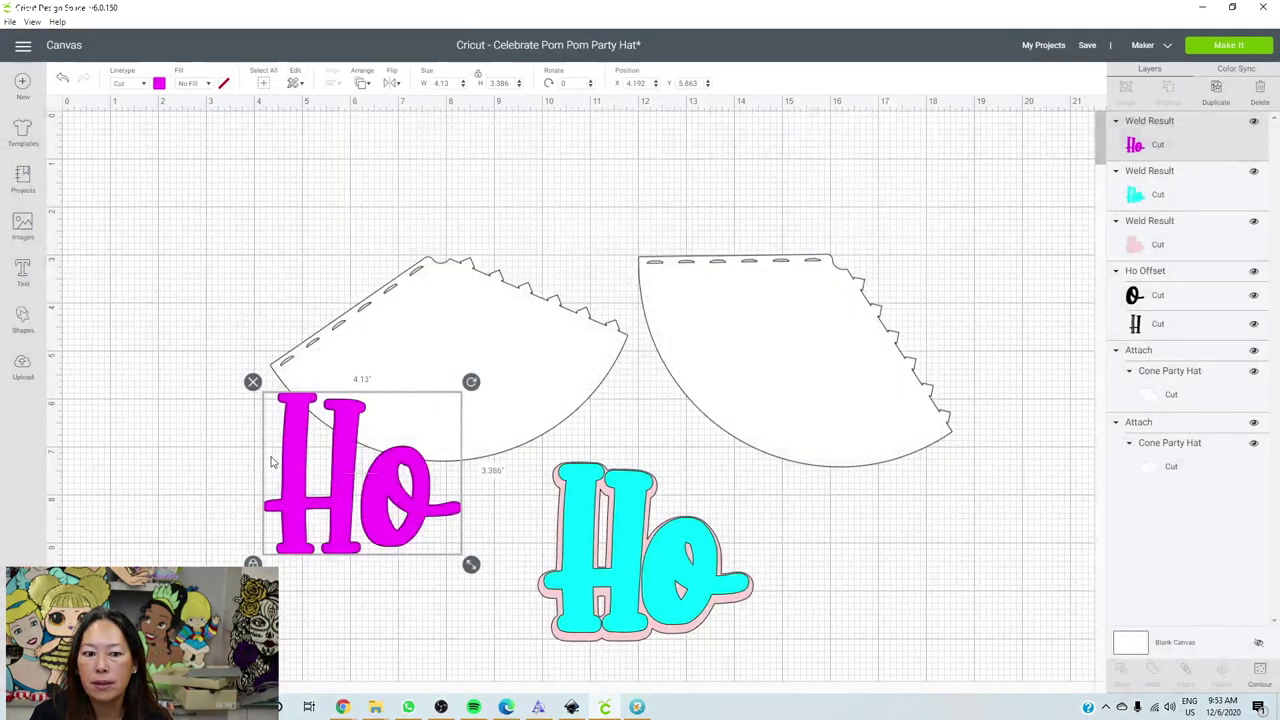
Stack the magenta Ho on the cyan Ho and bring the black Ho to the front.
{"action": "left_click_drag", "start_coordinate": [331, 518], "coordinate": [572, 571]}
{"action": "left_click", "coordinate": [376, 556]}
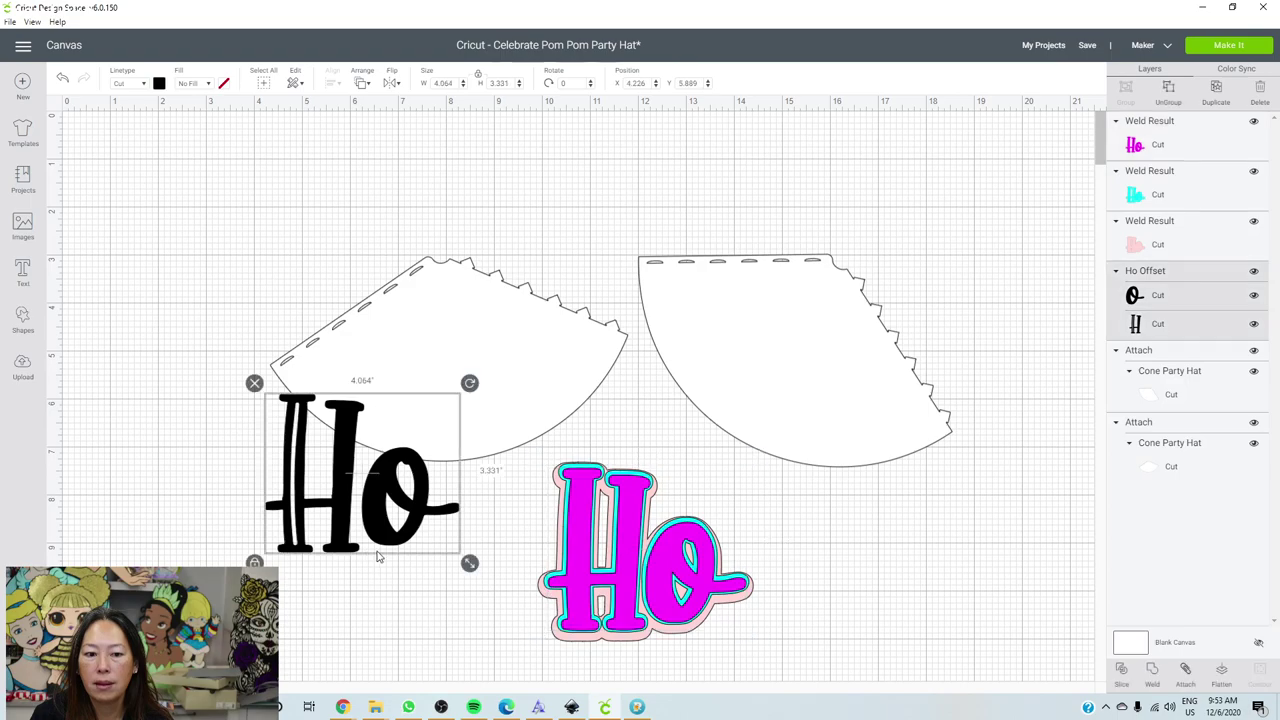
{"action": "left_click_drag", "start_coordinate": [398, 508], "coordinate": [425, 549]}
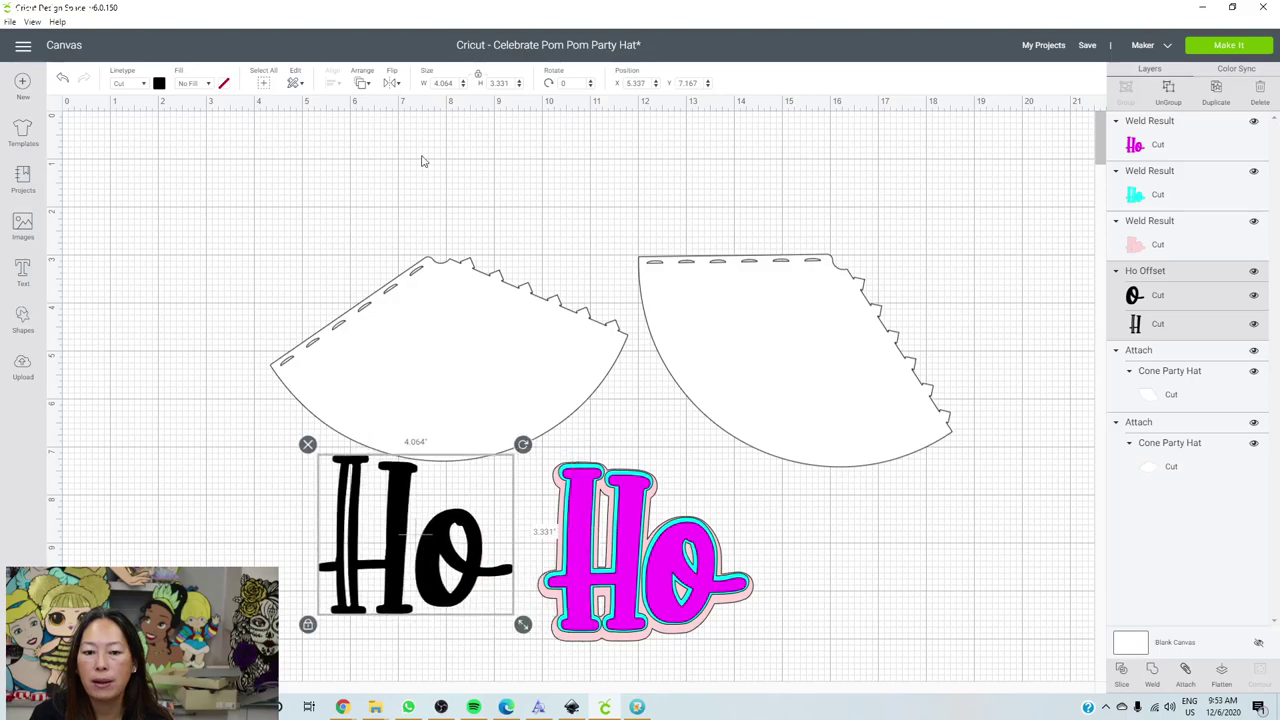
{"action": "left_click", "coordinate": [362, 84]}
{"action": "left_click", "coordinate": [409, 154]}
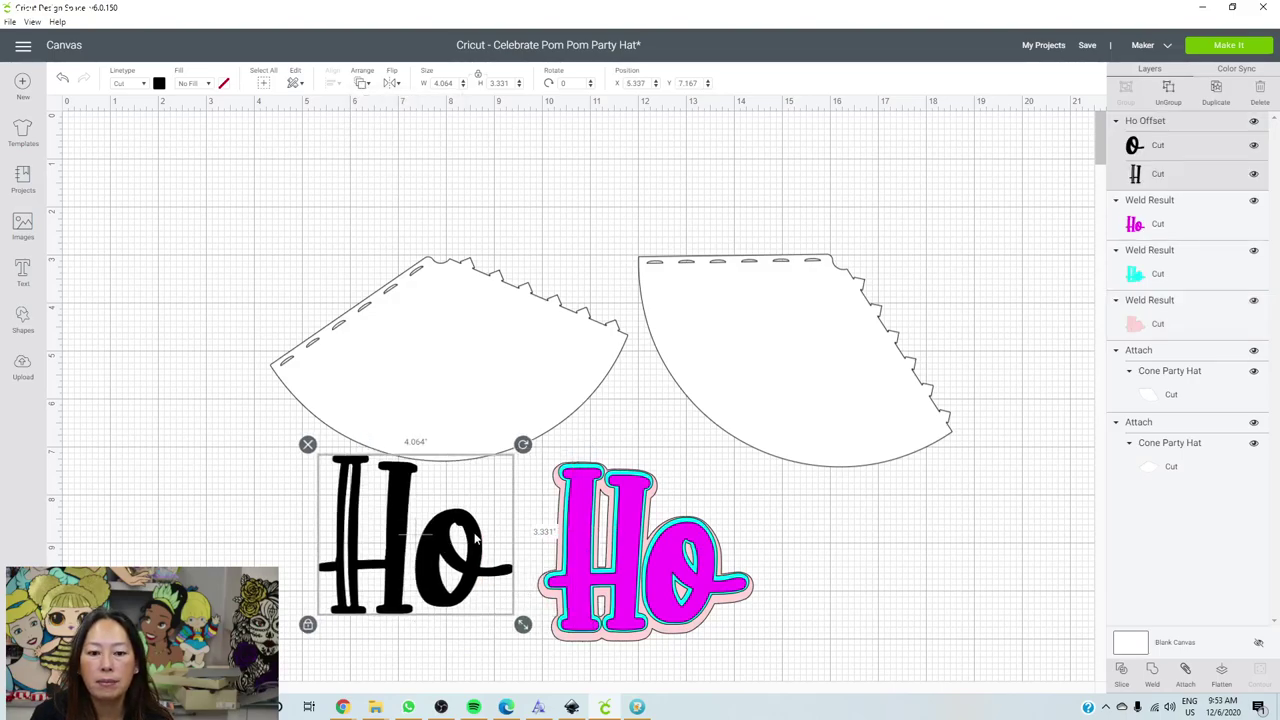
{"action": "left_click_drag", "start_coordinate": [483, 537], "coordinate": [679, 566]}
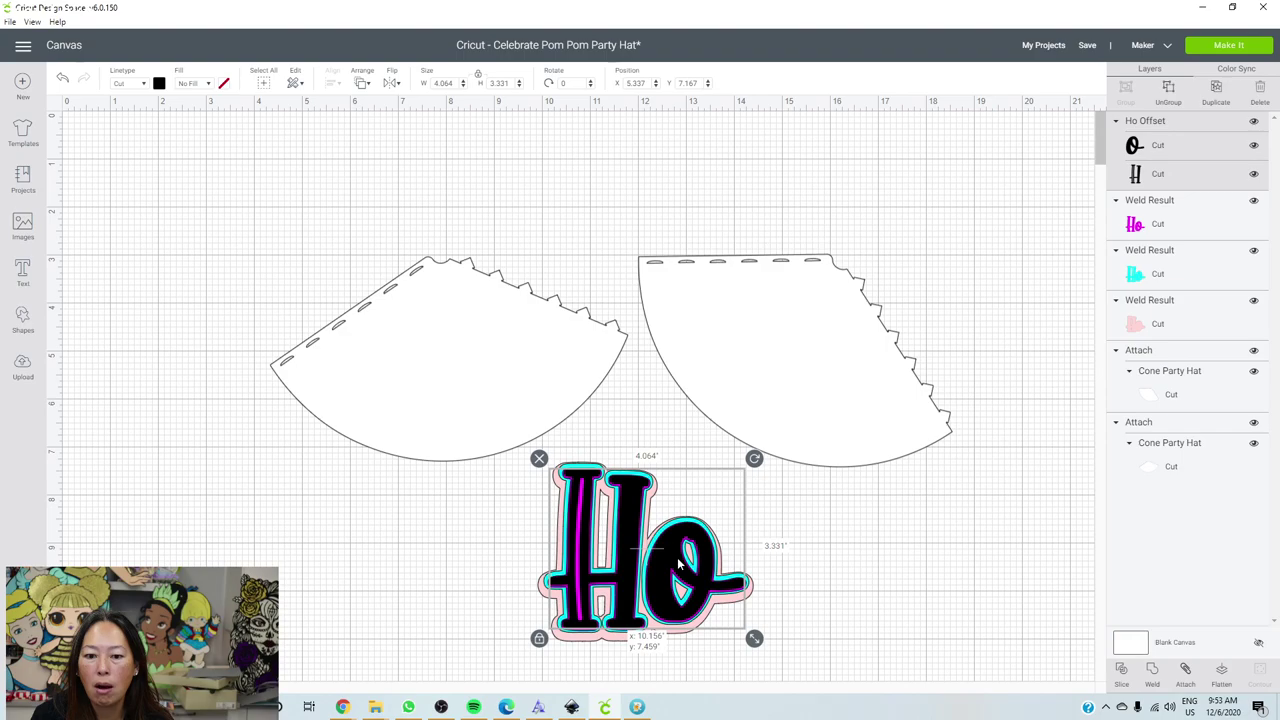
{"action": "left_click_drag", "start_coordinate": [678, 566], "coordinate": [430, 570]}
Delete the magenta Ho and set the black Ho on the cyan offset below the cones.
{"action": "left_click_drag", "start_coordinate": [632, 541], "coordinate": [912, 616]}
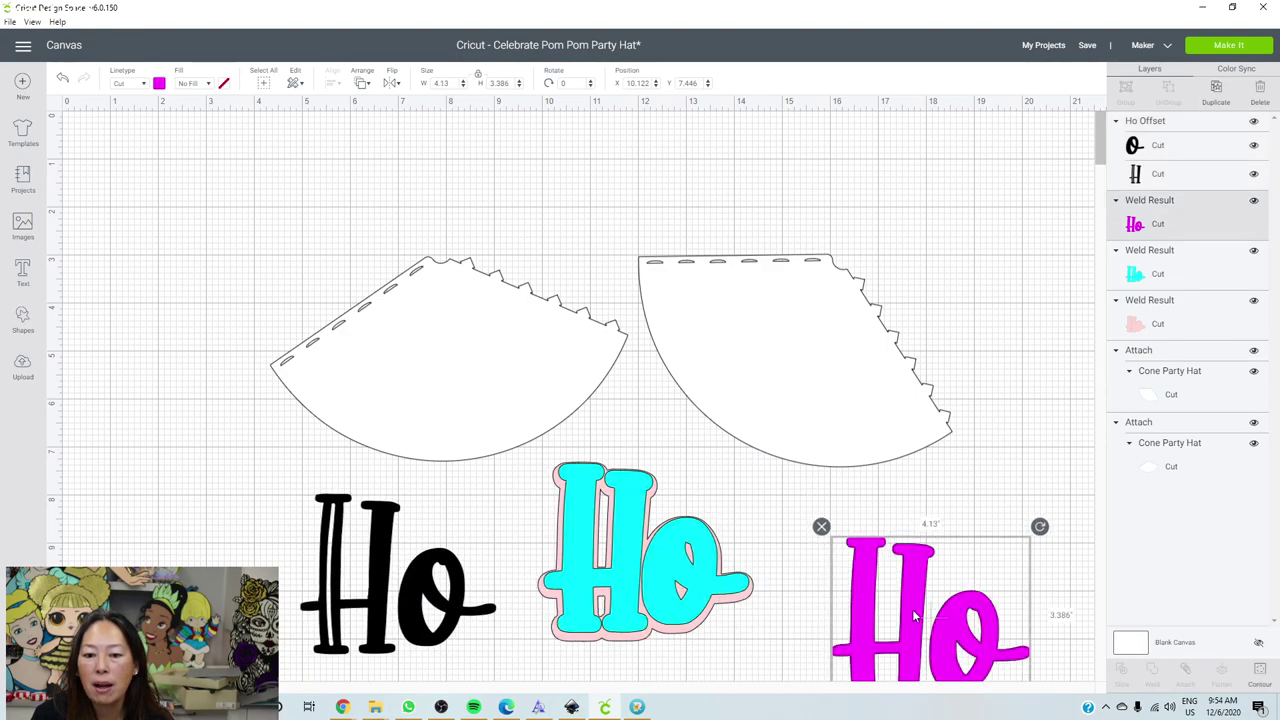
{"action": "left_click", "coordinate": [821, 526]}
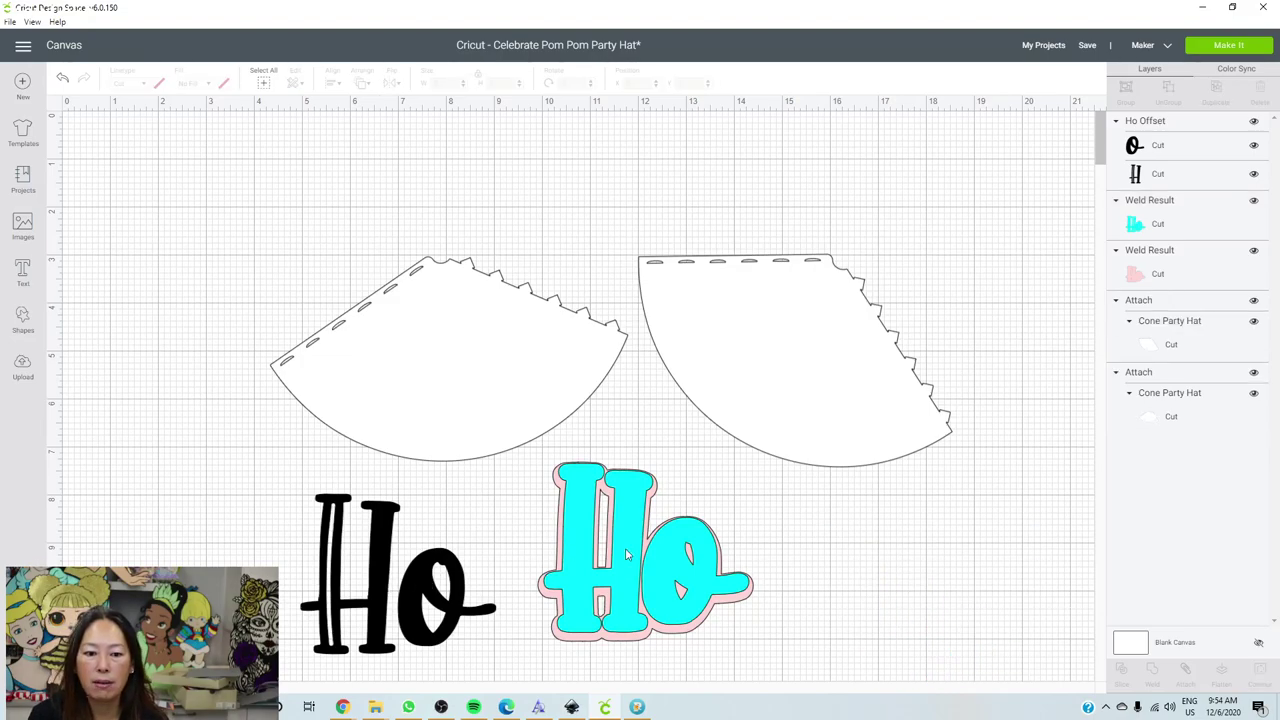
{"action": "left_click_drag", "start_coordinate": [408, 595], "coordinate": [656, 568]}
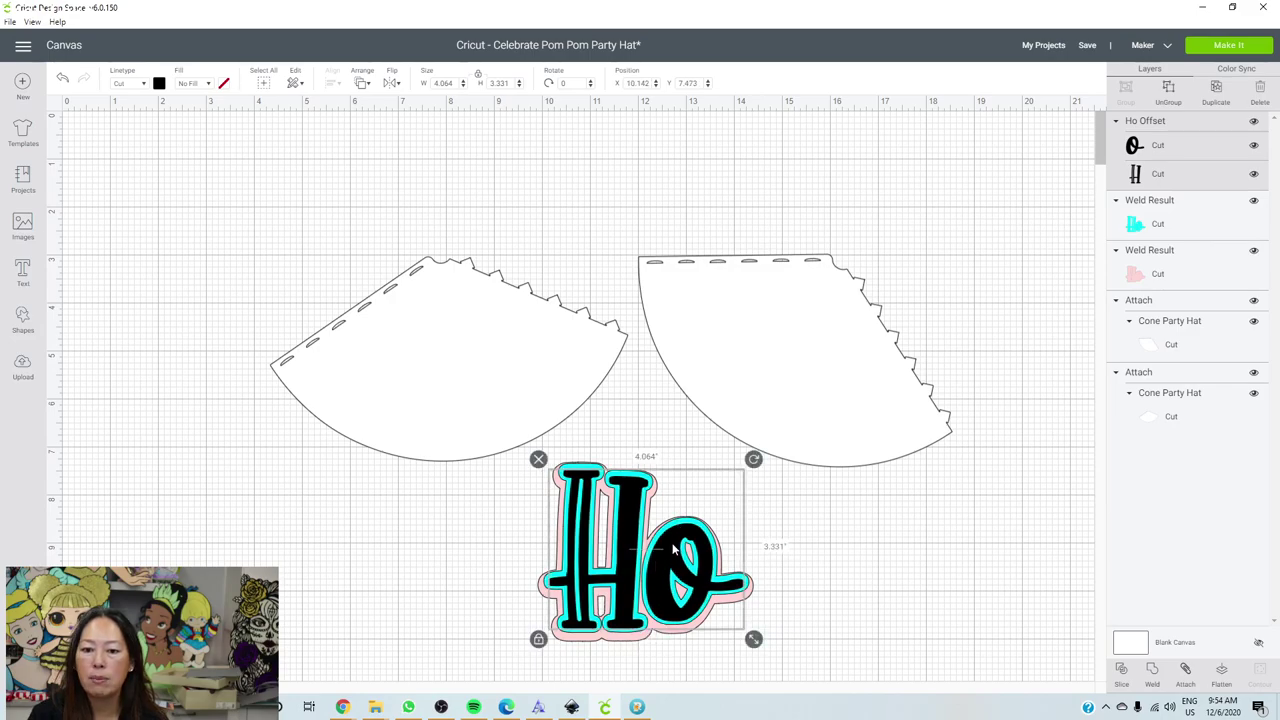
{"action": "left_click_drag", "start_coordinate": [673, 547], "coordinate": [673, 547]}
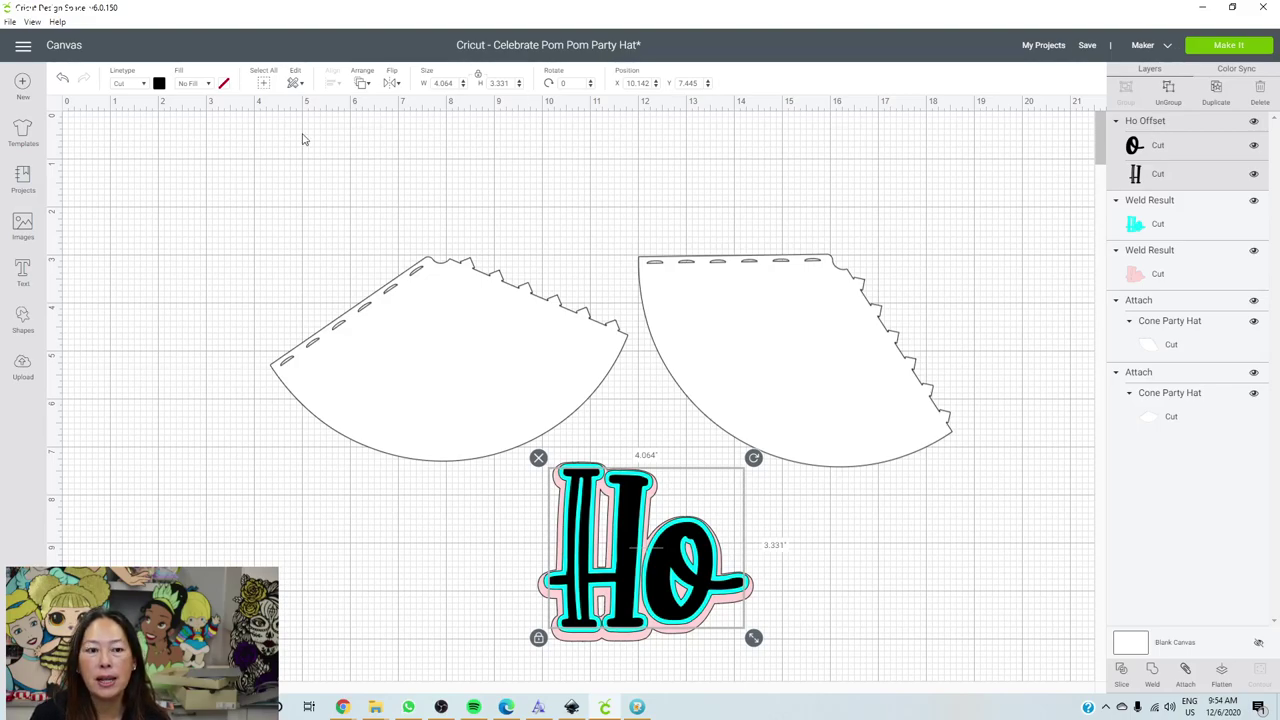
Make the black letters red, the cyan outline white and the pink offset green, then select everything.
{"action": "left_click", "coordinate": [159, 85]}
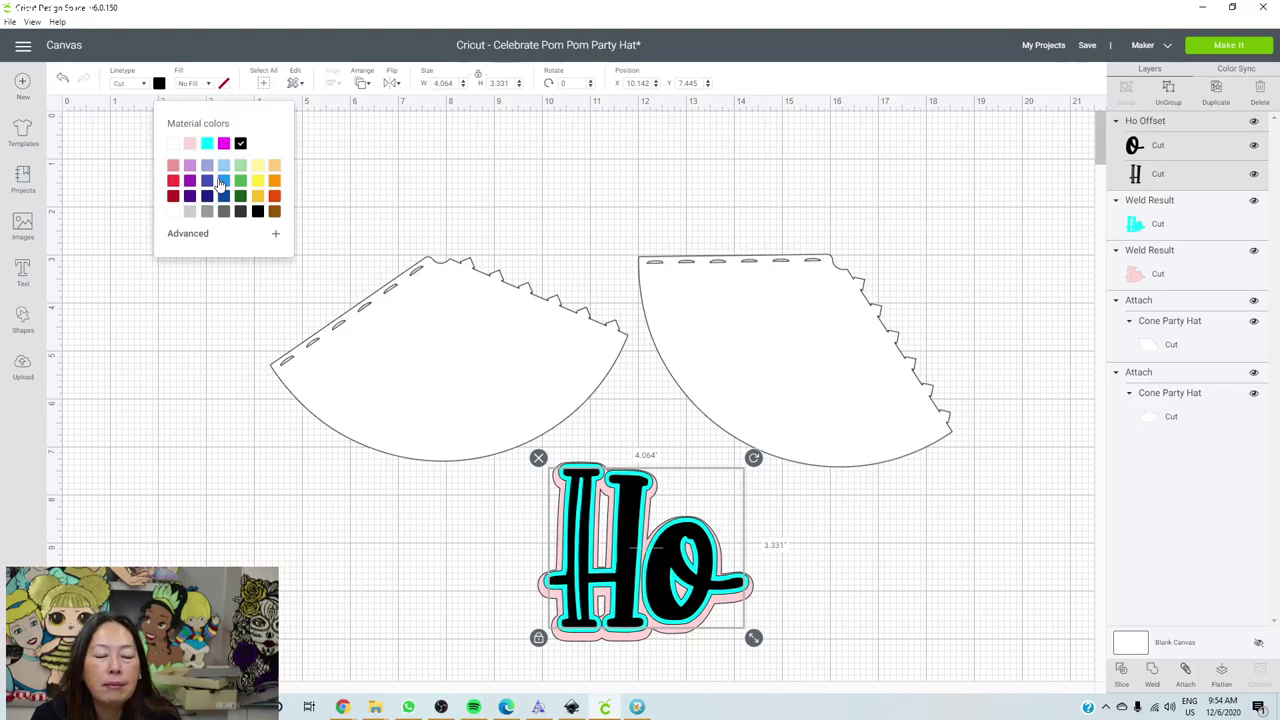
{"action": "left_click", "coordinate": [172, 182]}
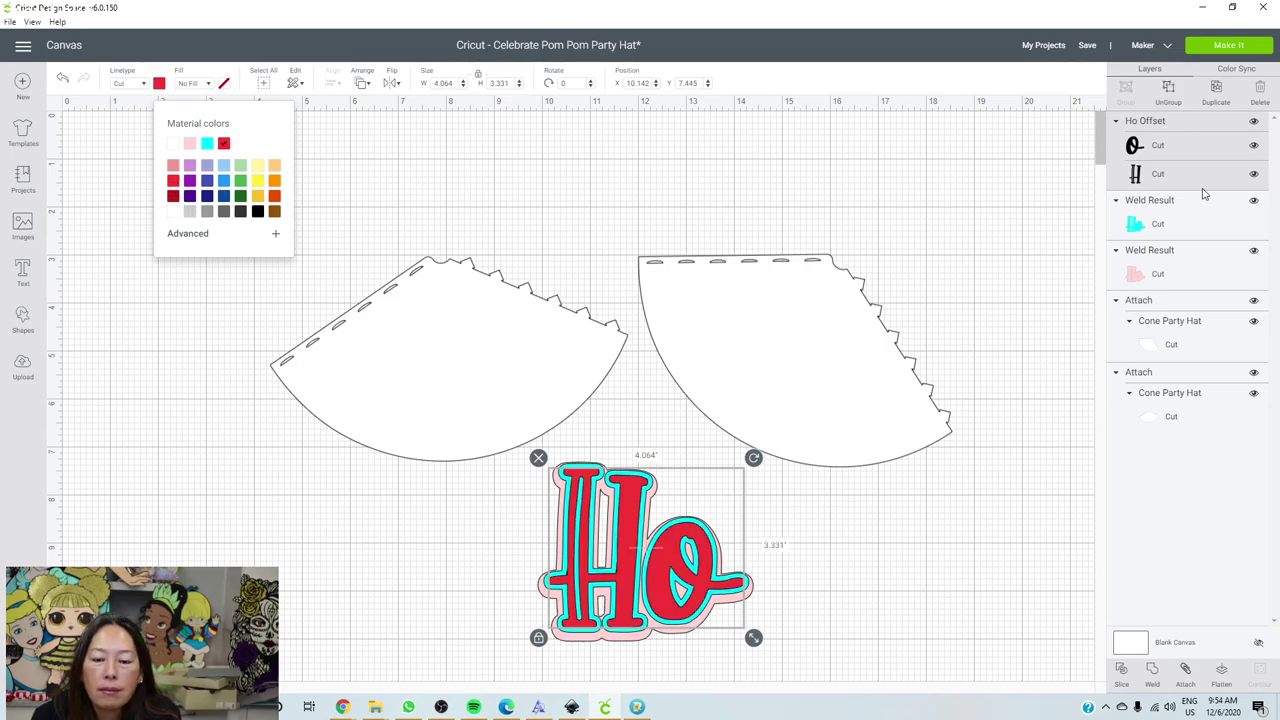
{"action": "left_click", "coordinate": [1193, 228]}
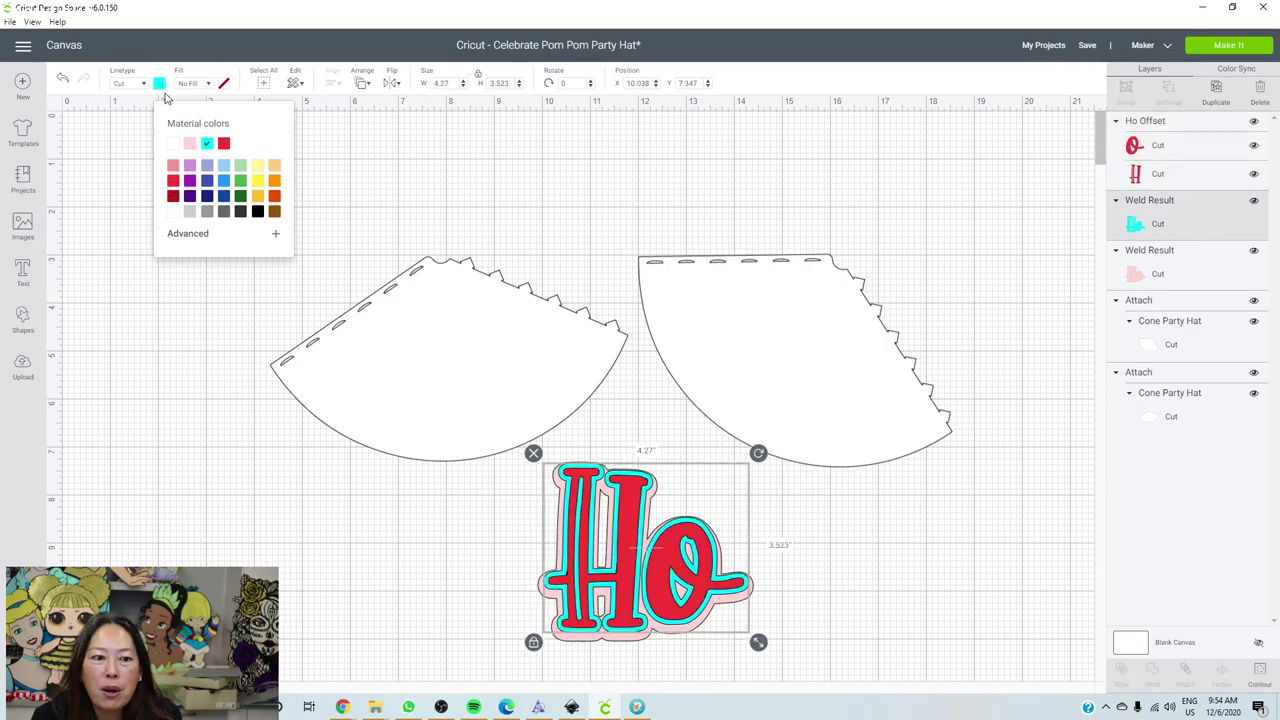
{"action": "left_click", "coordinate": [172, 145]}
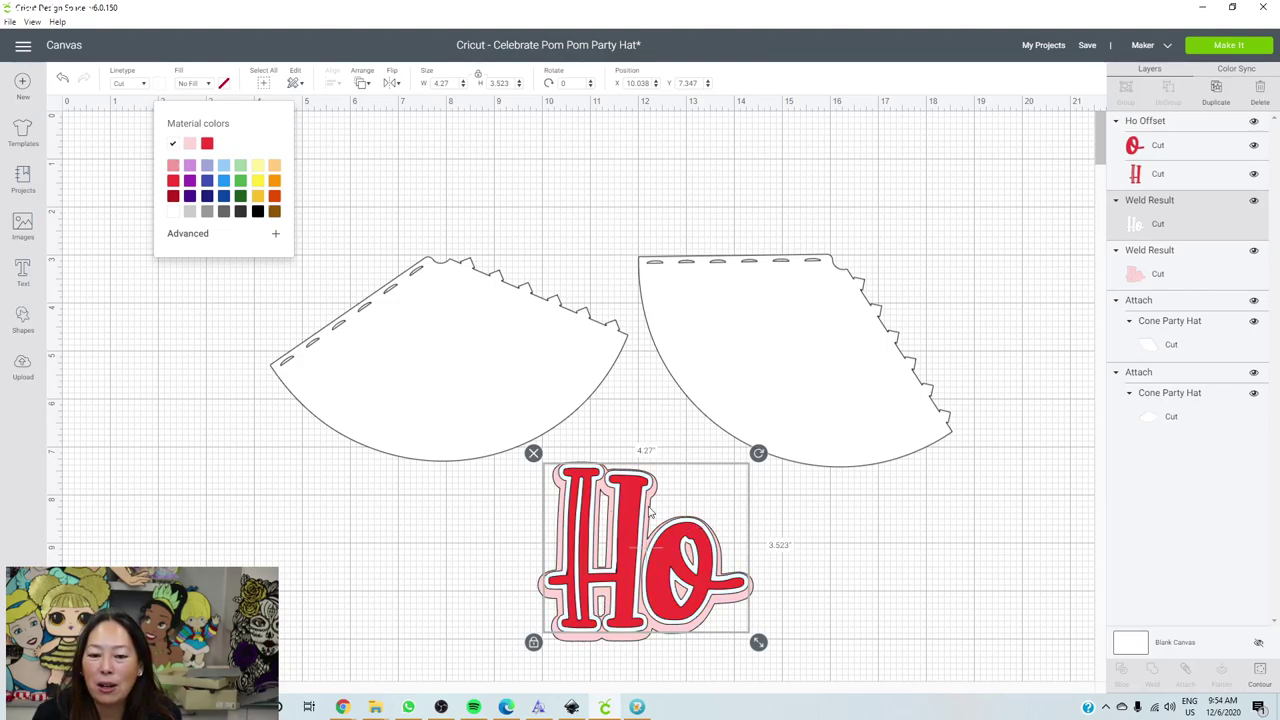
{"action": "left_click", "coordinate": [1173, 278]}
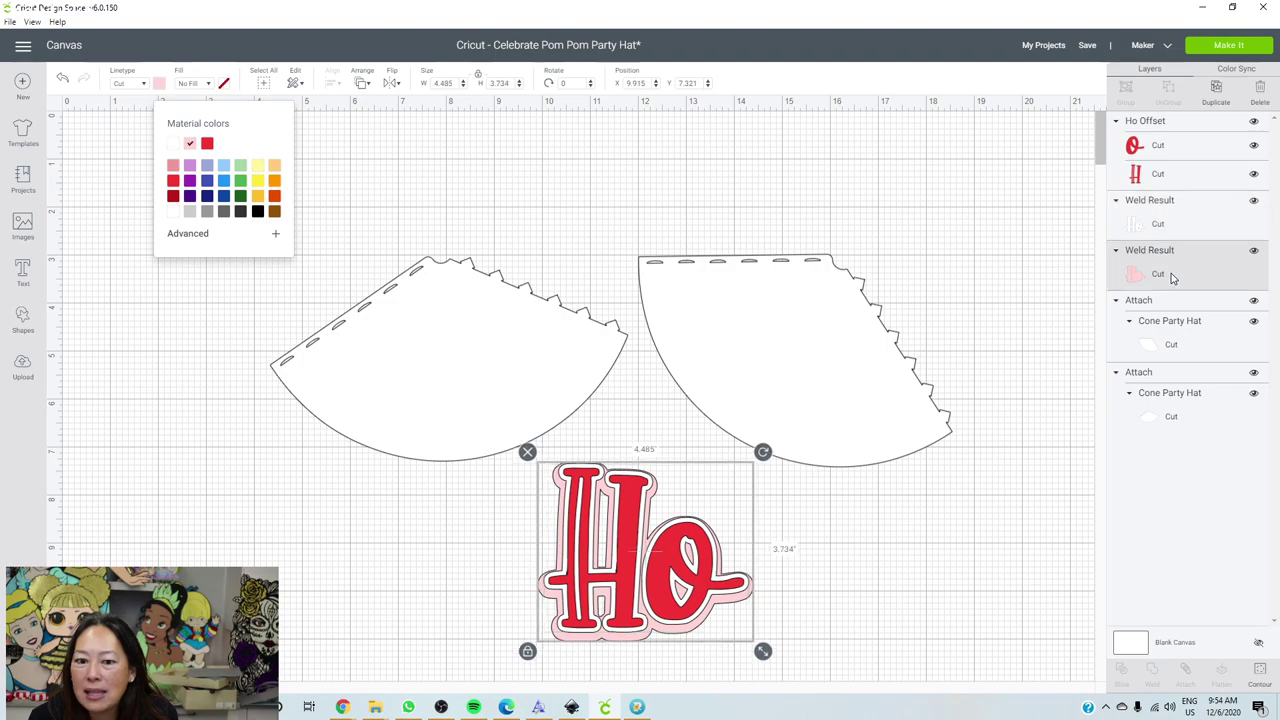
{"action": "left_click", "coordinate": [241, 184]}
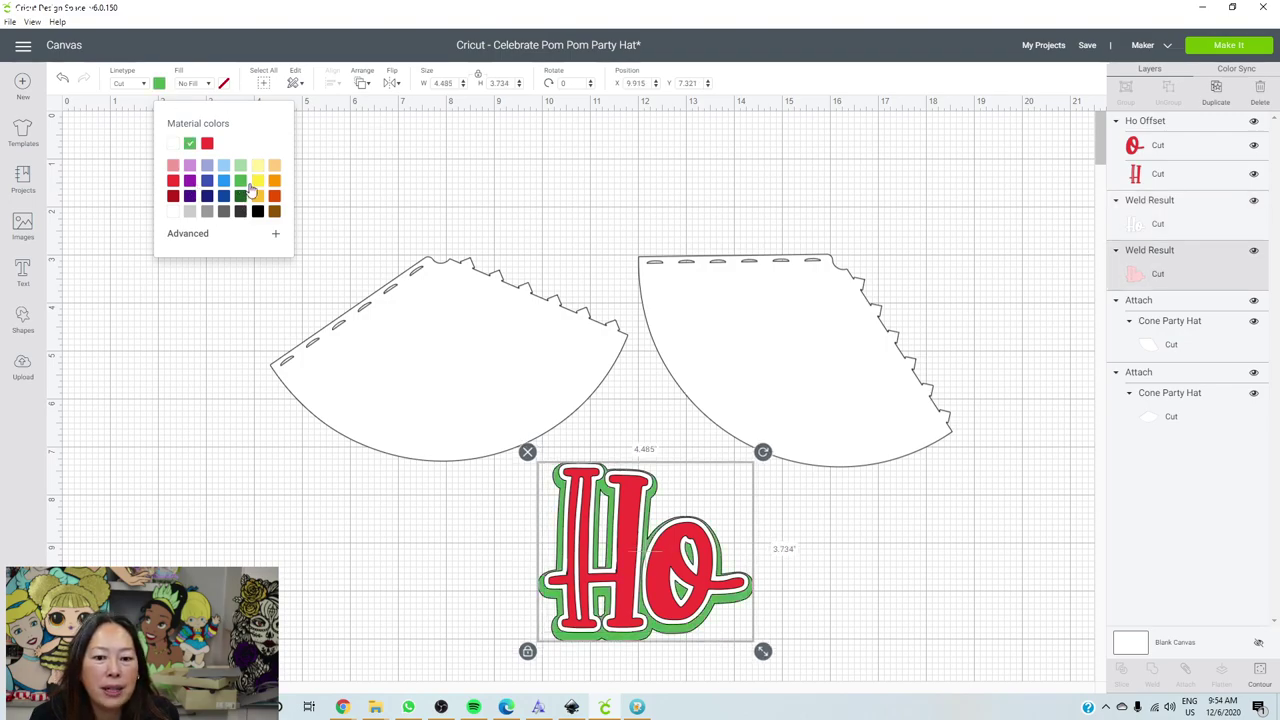
{"action": "left_click", "coordinate": [847, 571]}
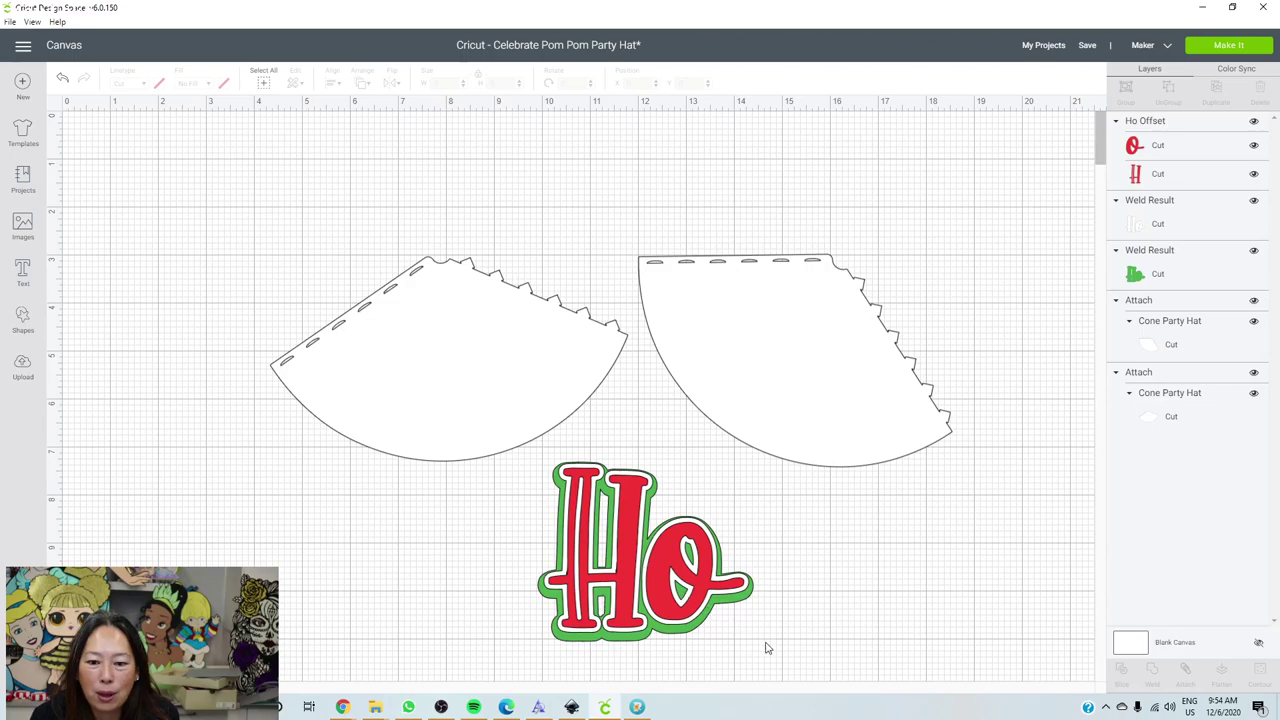
{"action": "left_click_drag", "start_coordinate": [766, 644], "coordinate": [492, 558]}
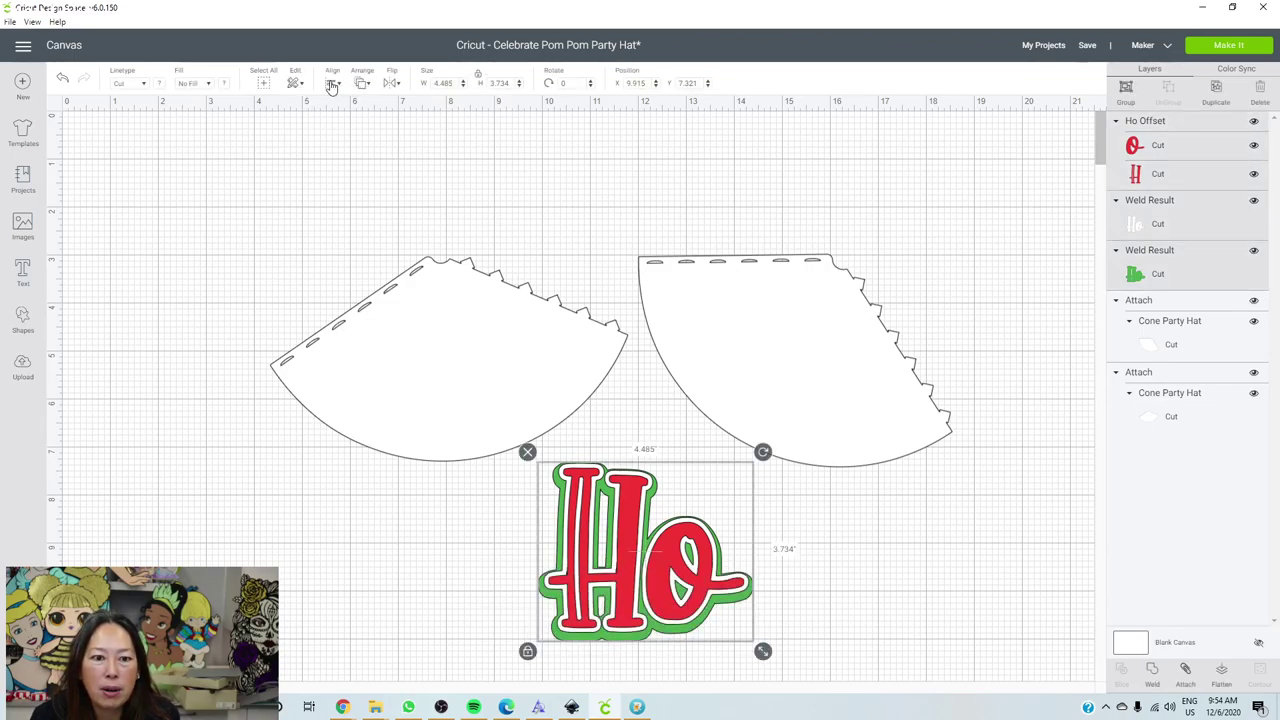
Centre-align the Ho layers on one another.
{"action": "left_click", "coordinate": [332, 84]}
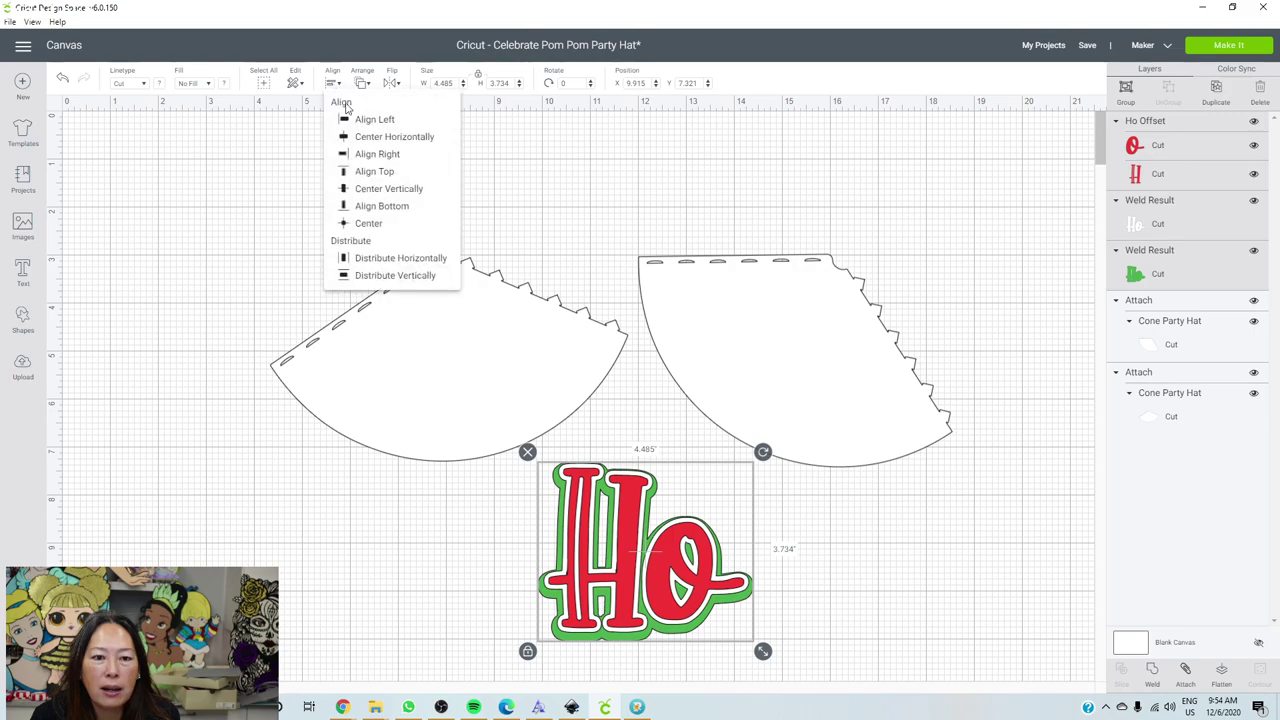
{"action": "left_click", "coordinate": [380, 224]}
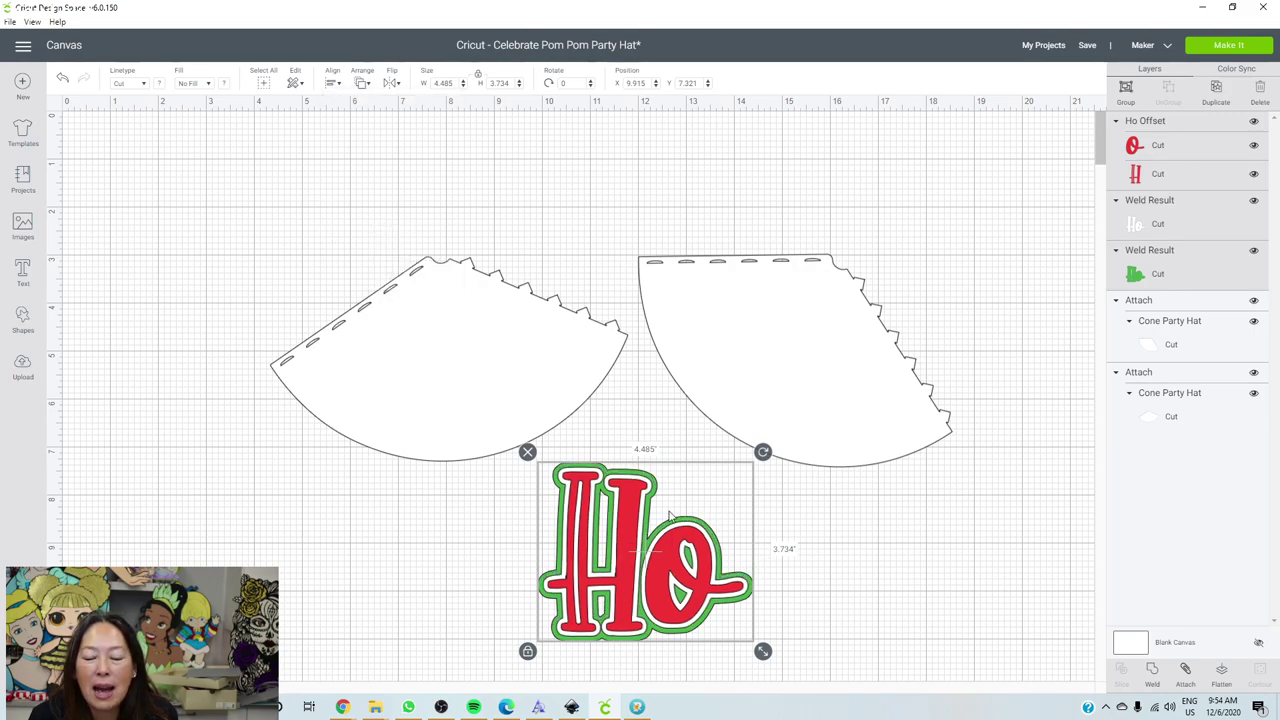
{"action": "left_click", "coordinate": [852, 580]}
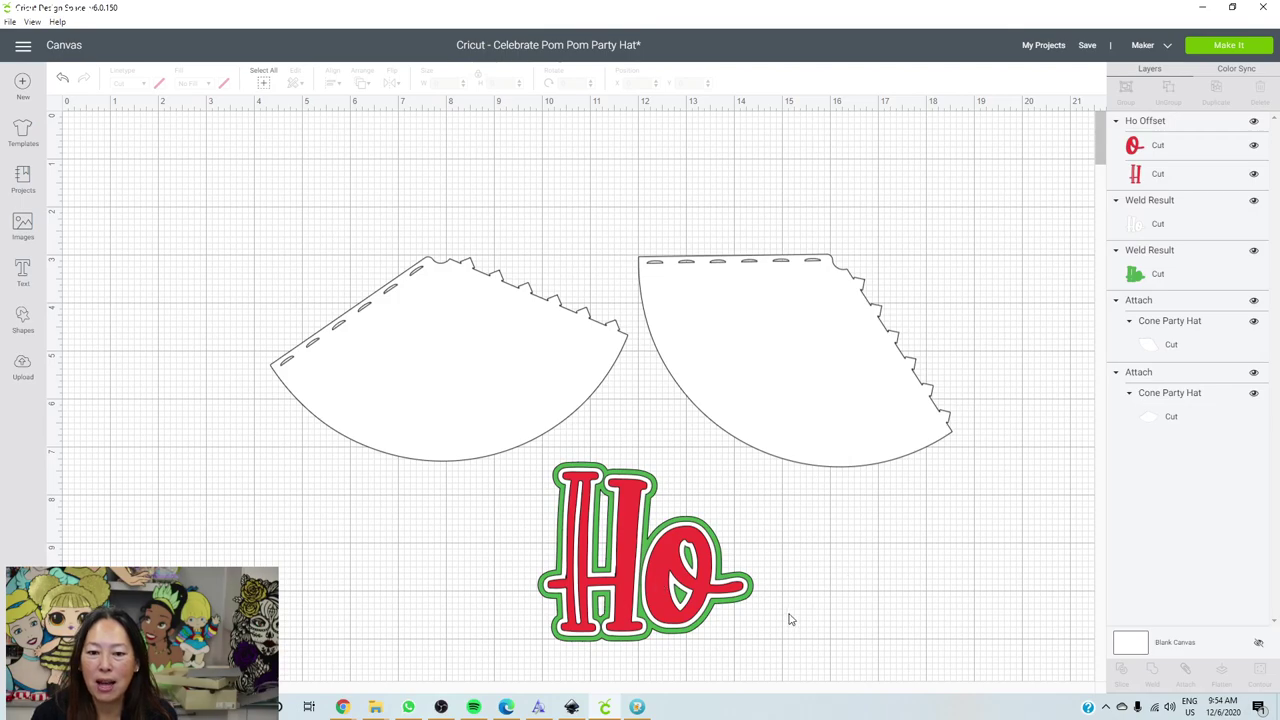
Colour the left cone piece light grey.
{"action": "left_click", "coordinate": [465, 358]}
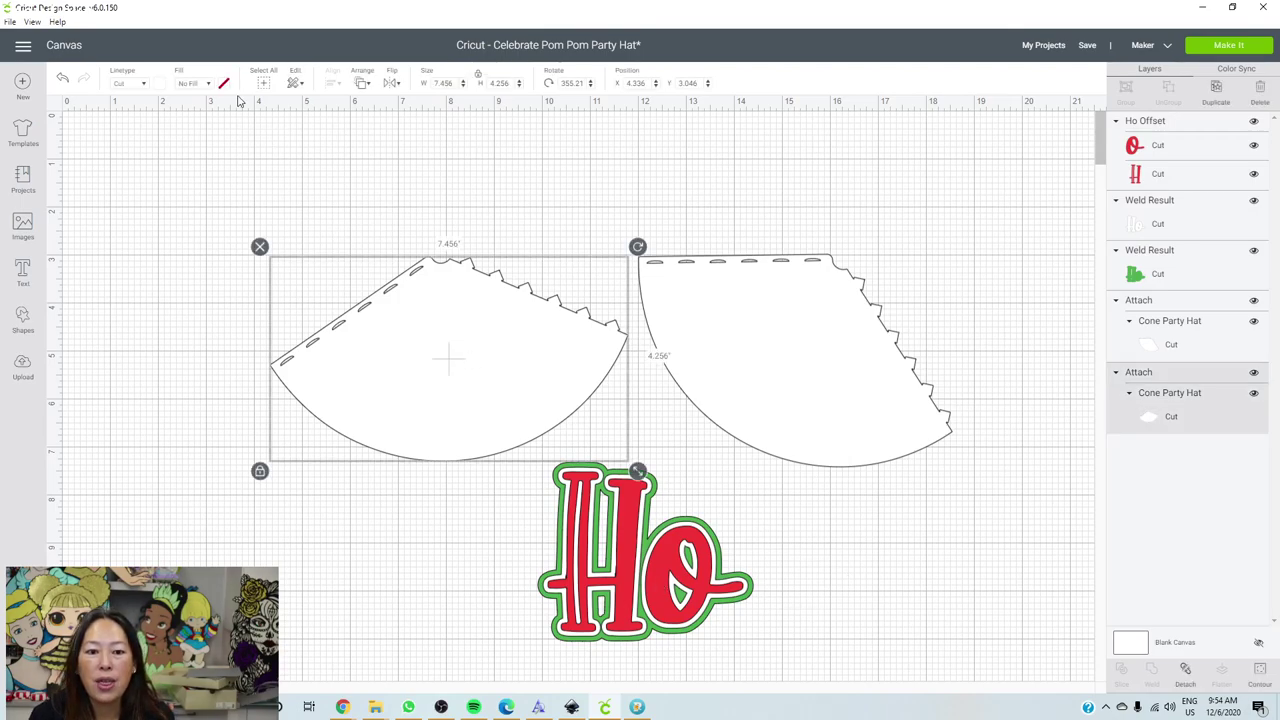
{"action": "left_click", "coordinate": [158, 84]}
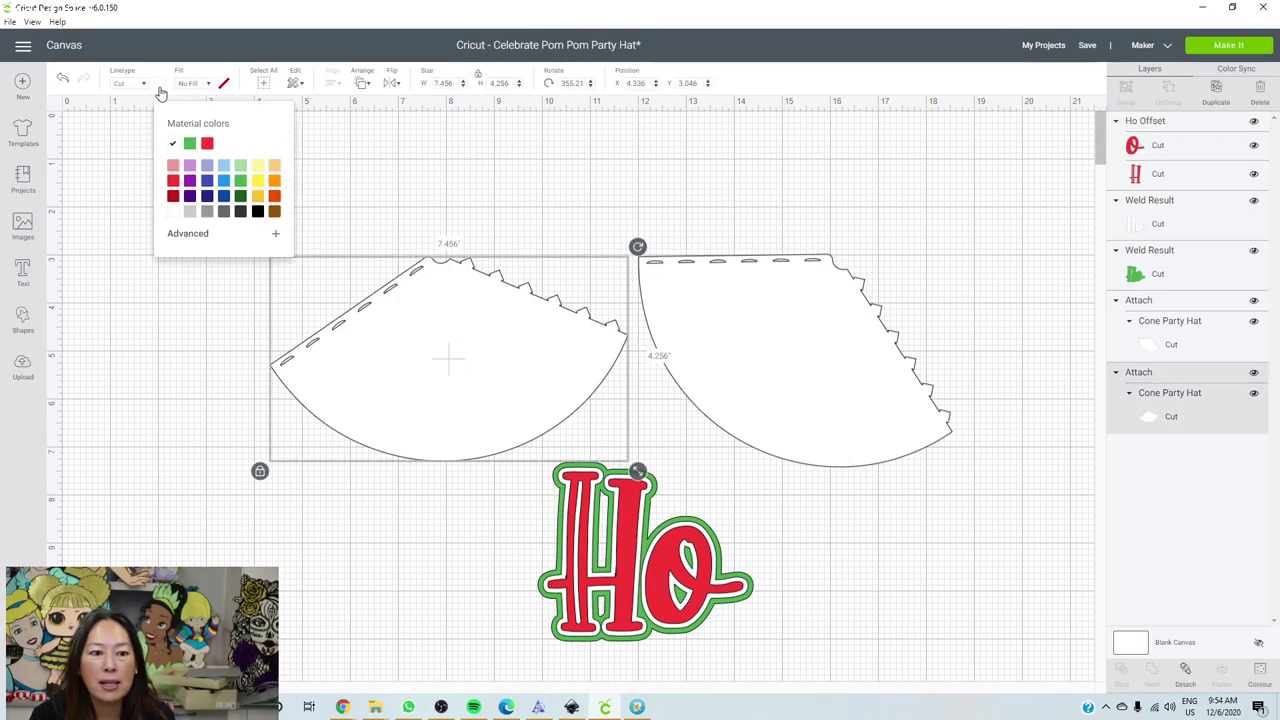
{"action": "left_click", "coordinate": [190, 212]}
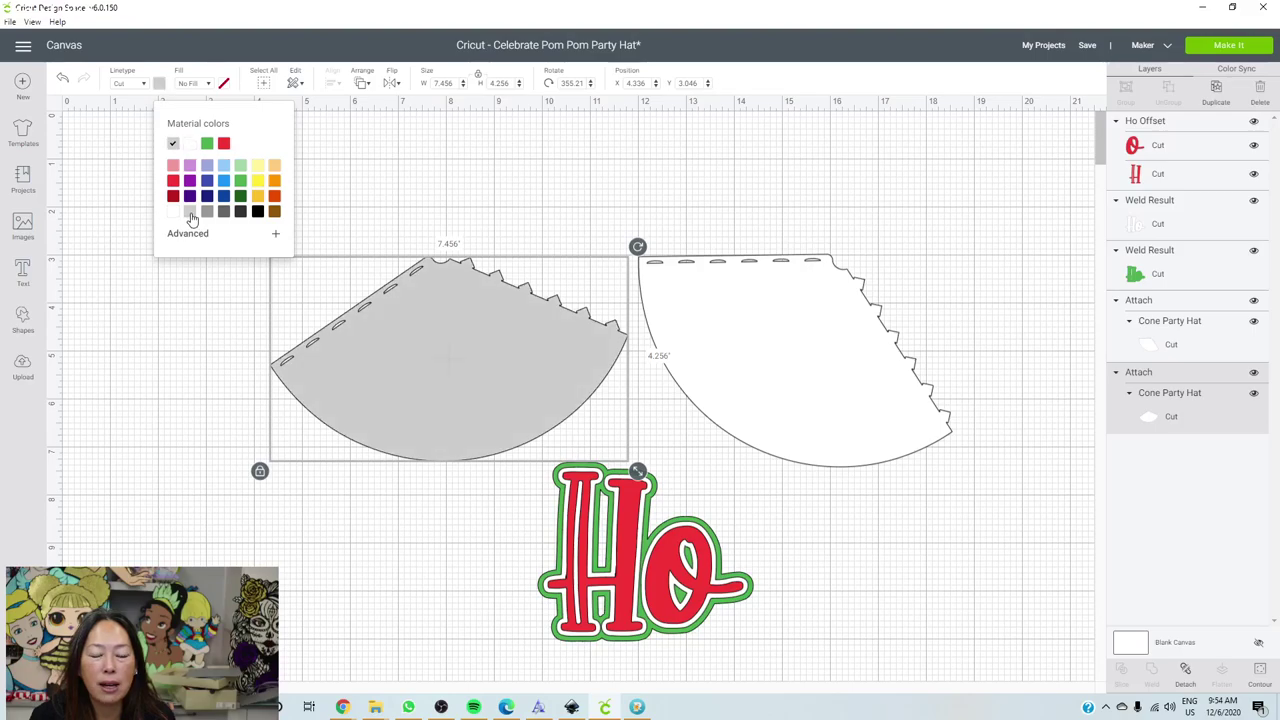
Marquee-select all the Ho layers together.
{"action": "left_click", "coordinate": [718, 600]}
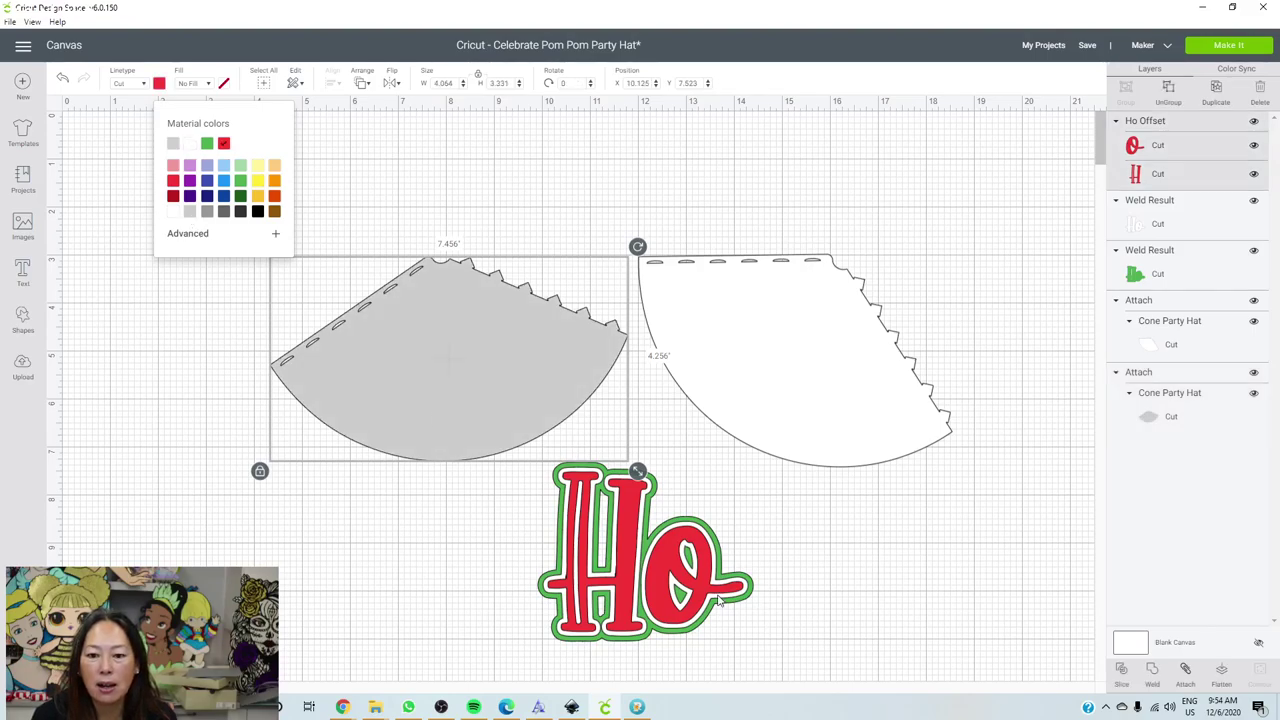
{"action": "left_click", "coordinate": [845, 655]}
{"action": "left_click_drag", "start_coordinate": [806, 655], "coordinate": [503, 445]}
Group the Ho layers, move the group onto the cones, and shrink it to about 1.65 in wide.
{"action": "left_click", "coordinate": [1125, 95]}
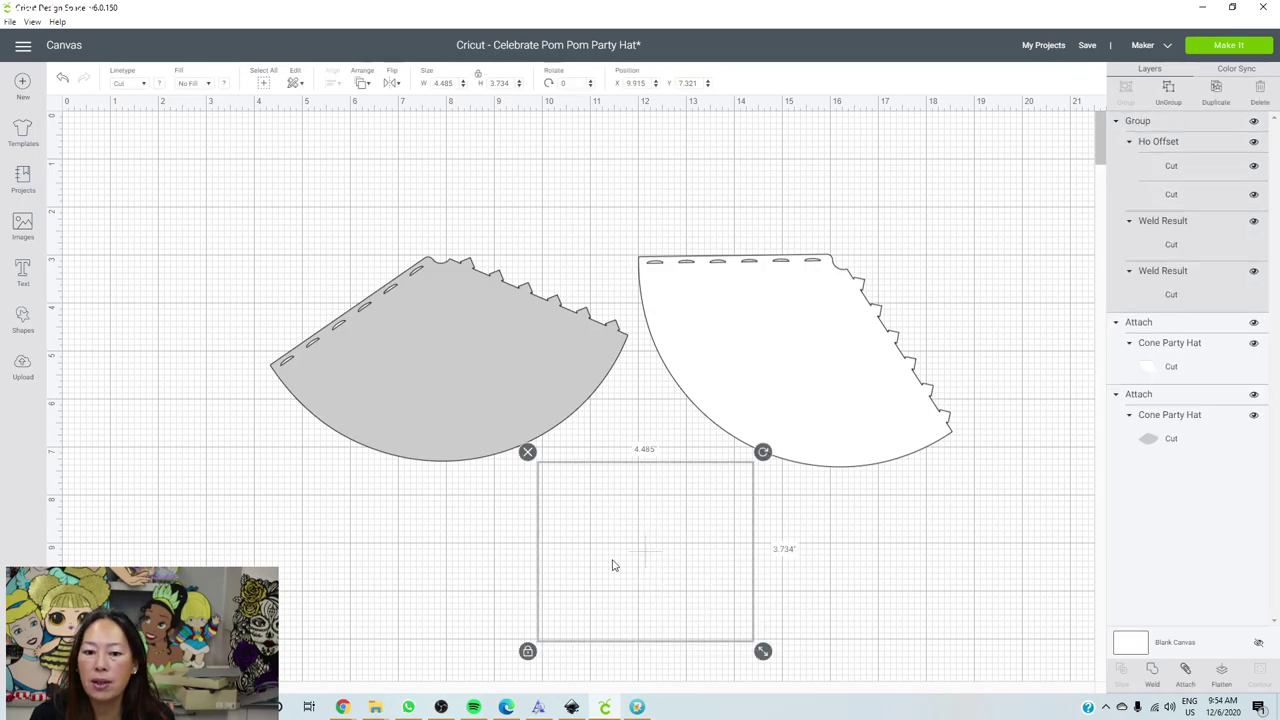
{"action": "left_click_drag", "start_coordinate": [615, 565], "coordinate": [575, 400]}
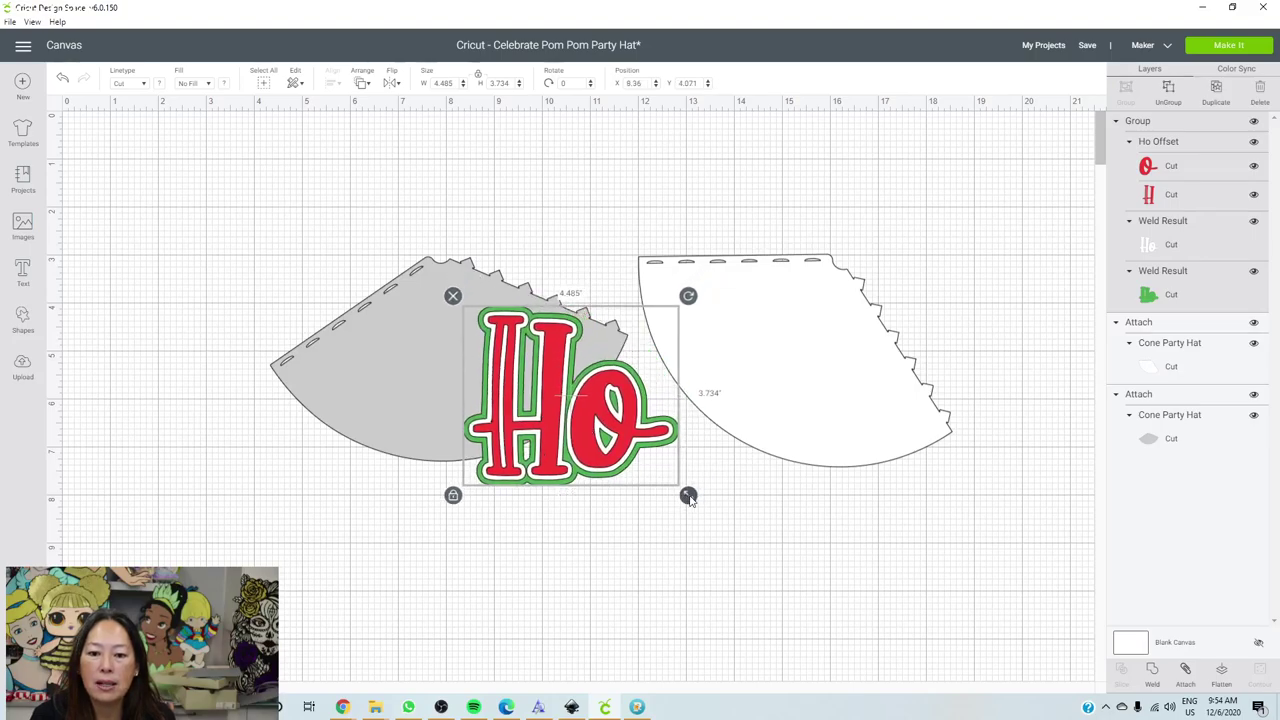
{"action": "left_click_drag", "start_coordinate": [688, 497], "coordinate": [423, 357]}
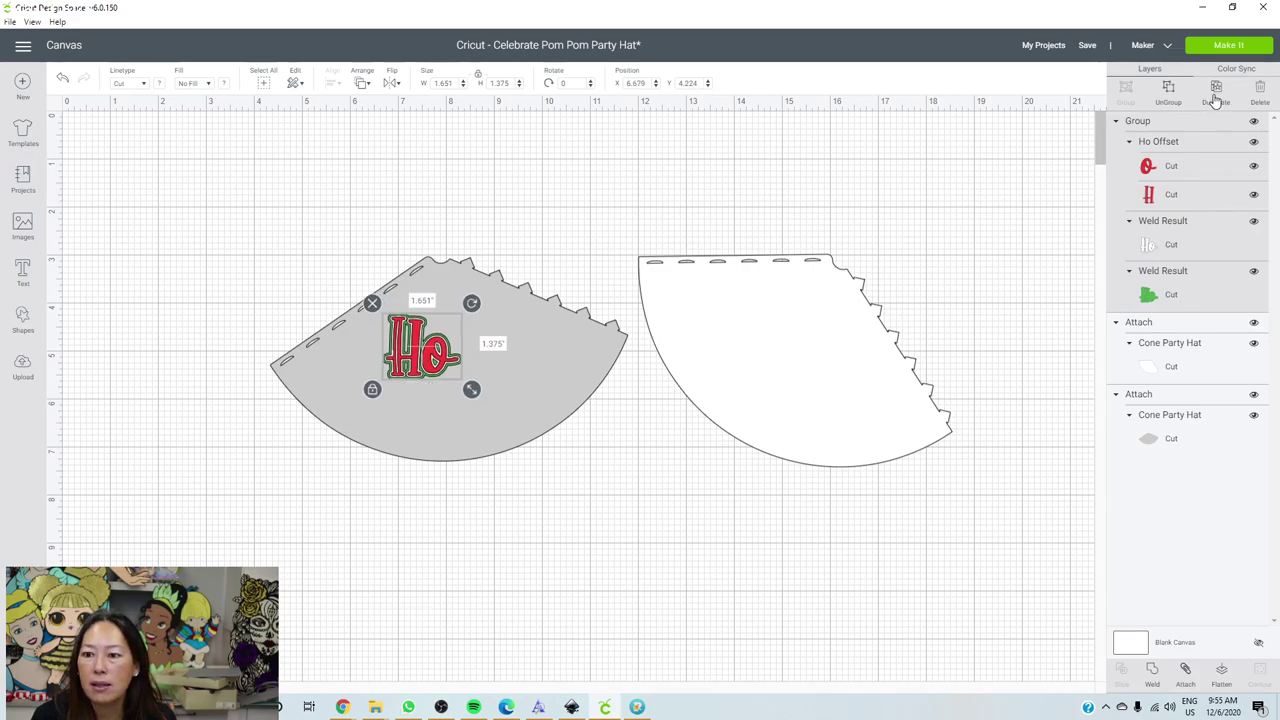
Duplicate the Ho into three down-right staggered copies and move the grey cone over the white cone.
{"action": "key", "text": "ctrl+d"}
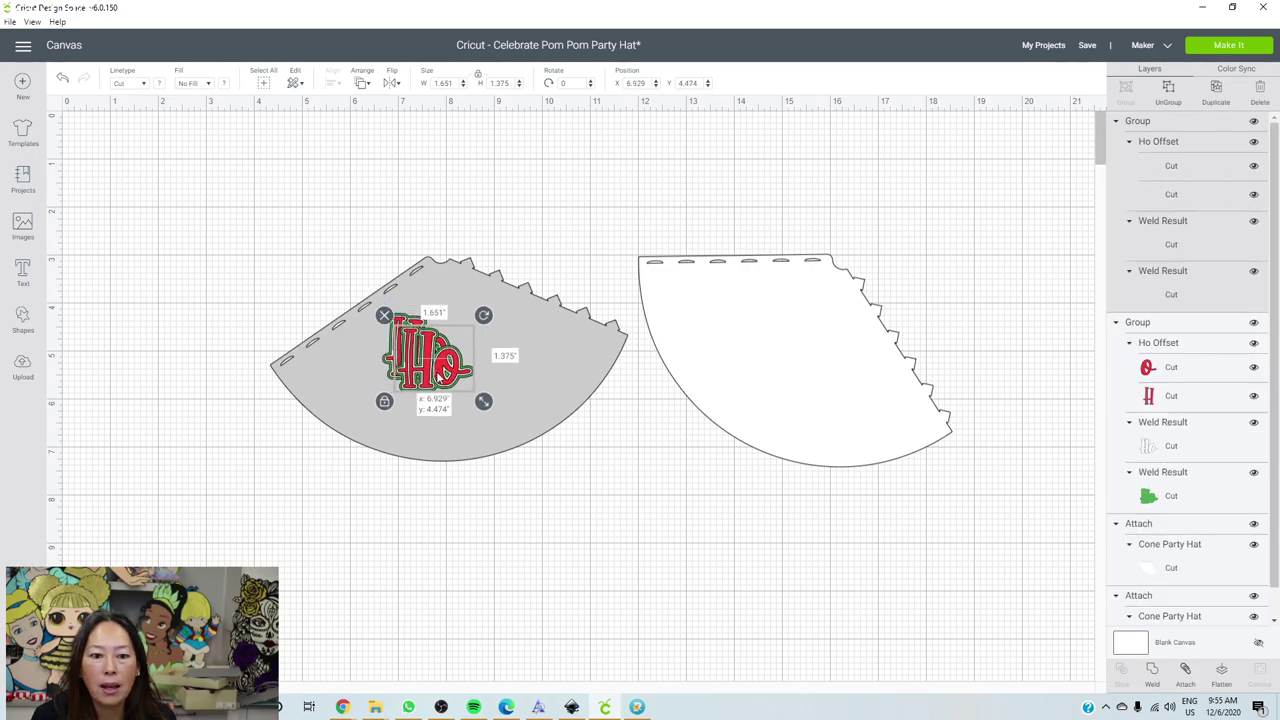
{"action": "mouse_move", "coordinate": [455, 379]}
{"action": "left_mouse_down"}
{"action": "mouse_move", "coordinate": [468, 412]}
{"action": "mouse_move", "coordinate": [452, 401]}
{"action": "left_mouse_up"}
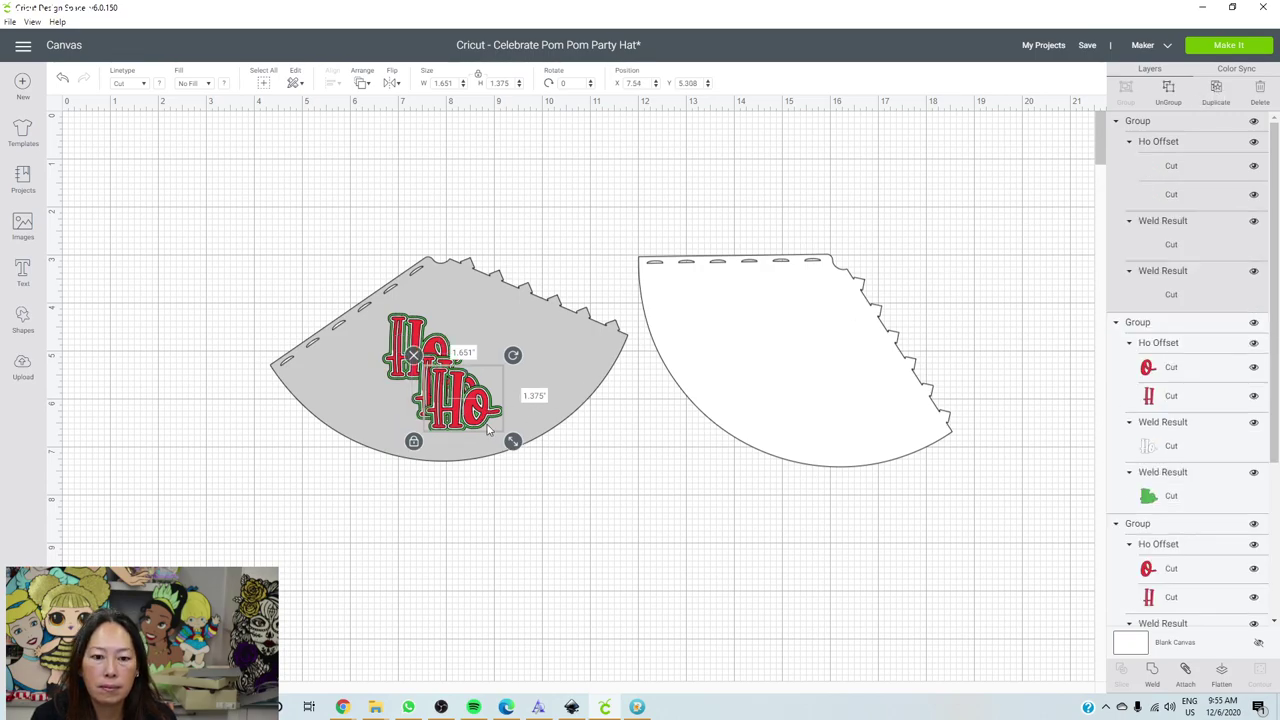
{"action": "left_click_drag", "start_coordinate": [485, 424], "coordinate": [498, 440]}
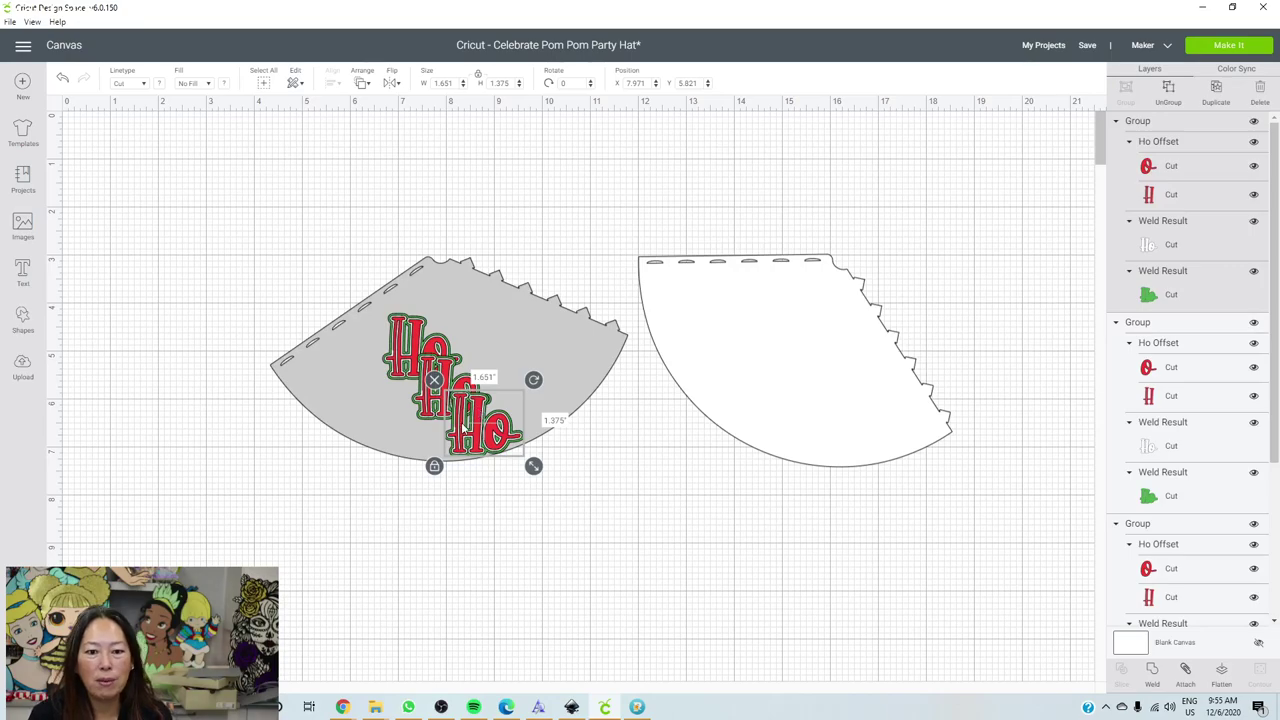
{"action": "left_click", "coordinate": [548, 336]}
{"action": "left_click_drag", "start_coordinate": [548, 336], "coordinate": [925, 221]}
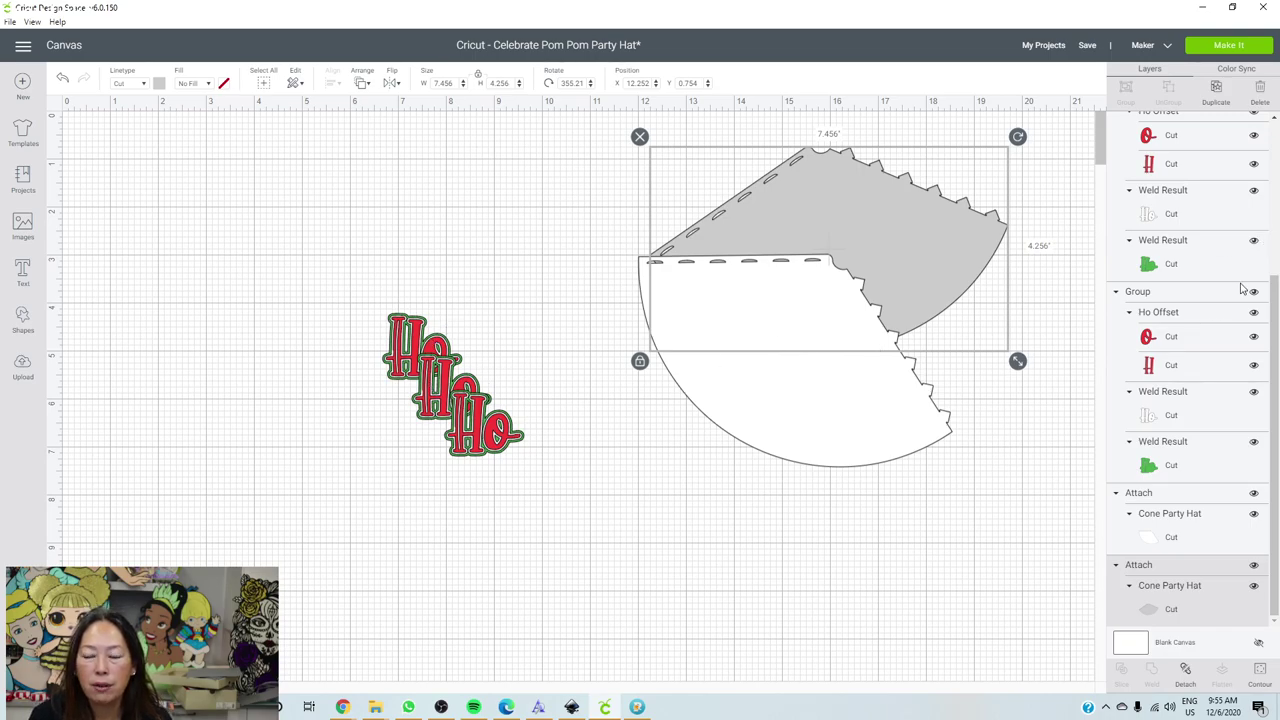
Weld the three Ho copies' green offsets into one backing and send it to the back.
{"action": "left_click", "coordinate": [1171, 265]}
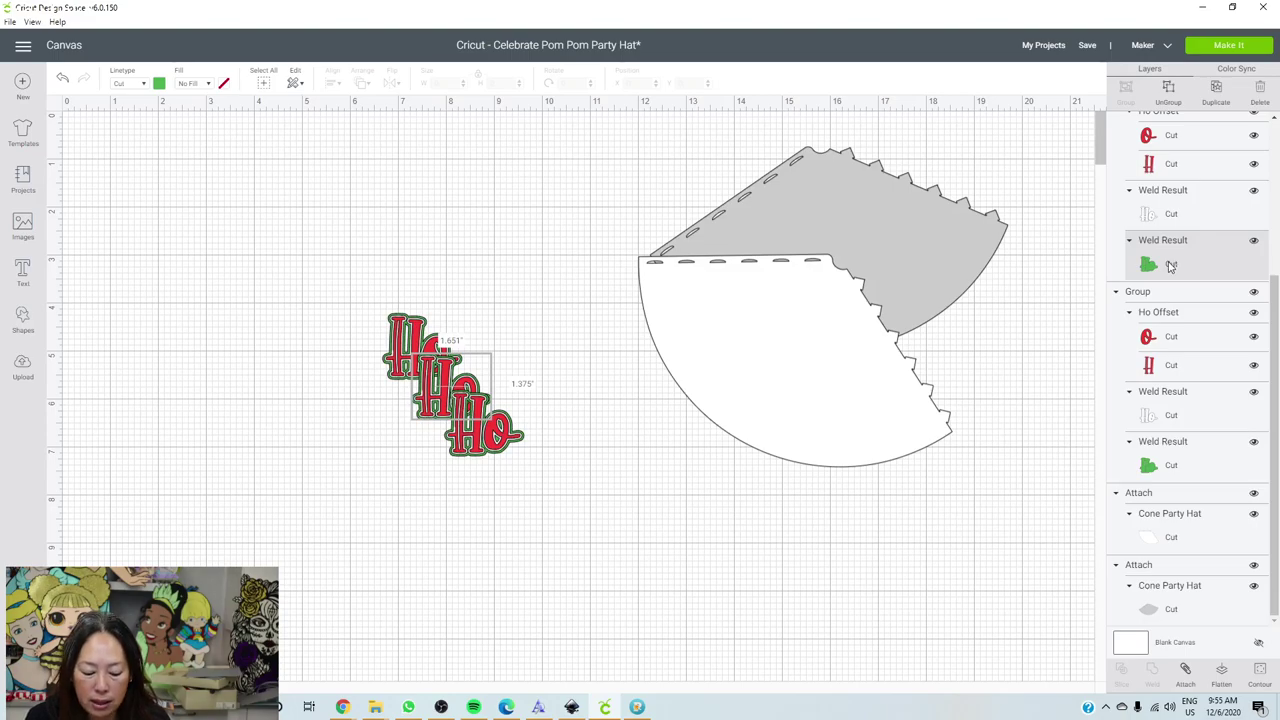
{"action": "left_click", "coordinate": [1161, 456], "text": "shift"}
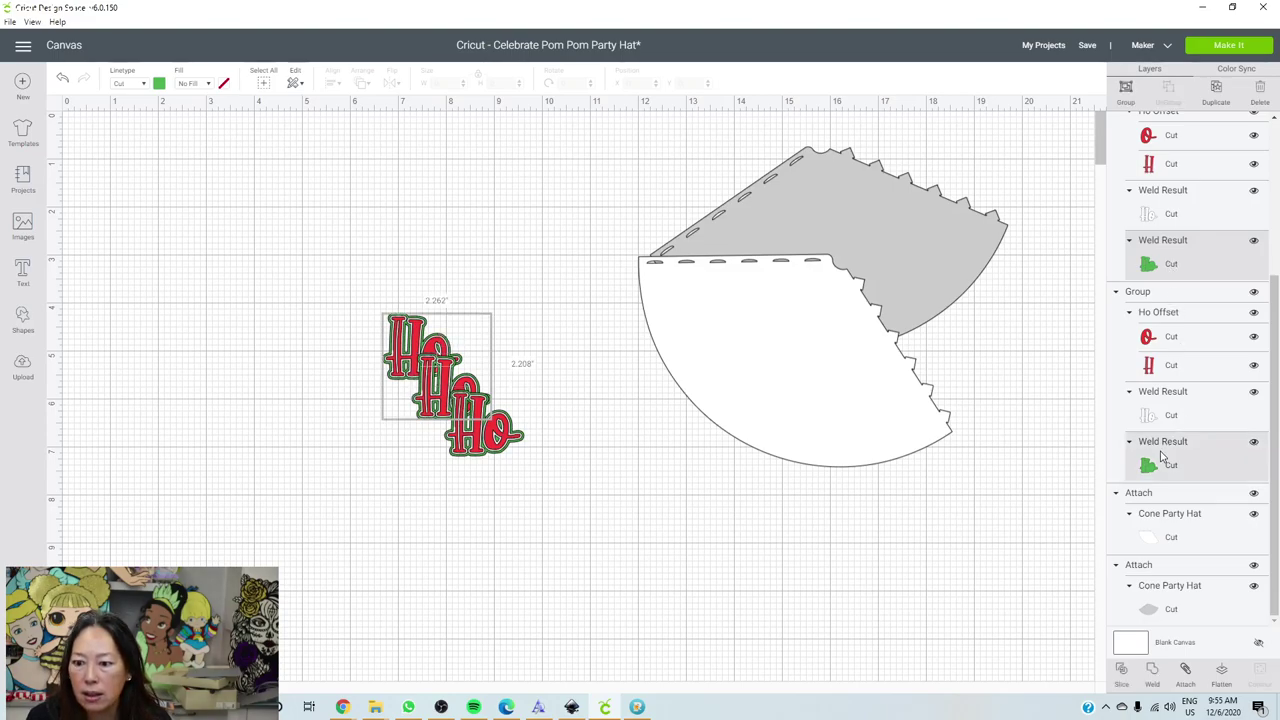
{"action": "scroll", "coordinate": [1171, 420], "scroll_direction": "up", "scroll_amount": 3}
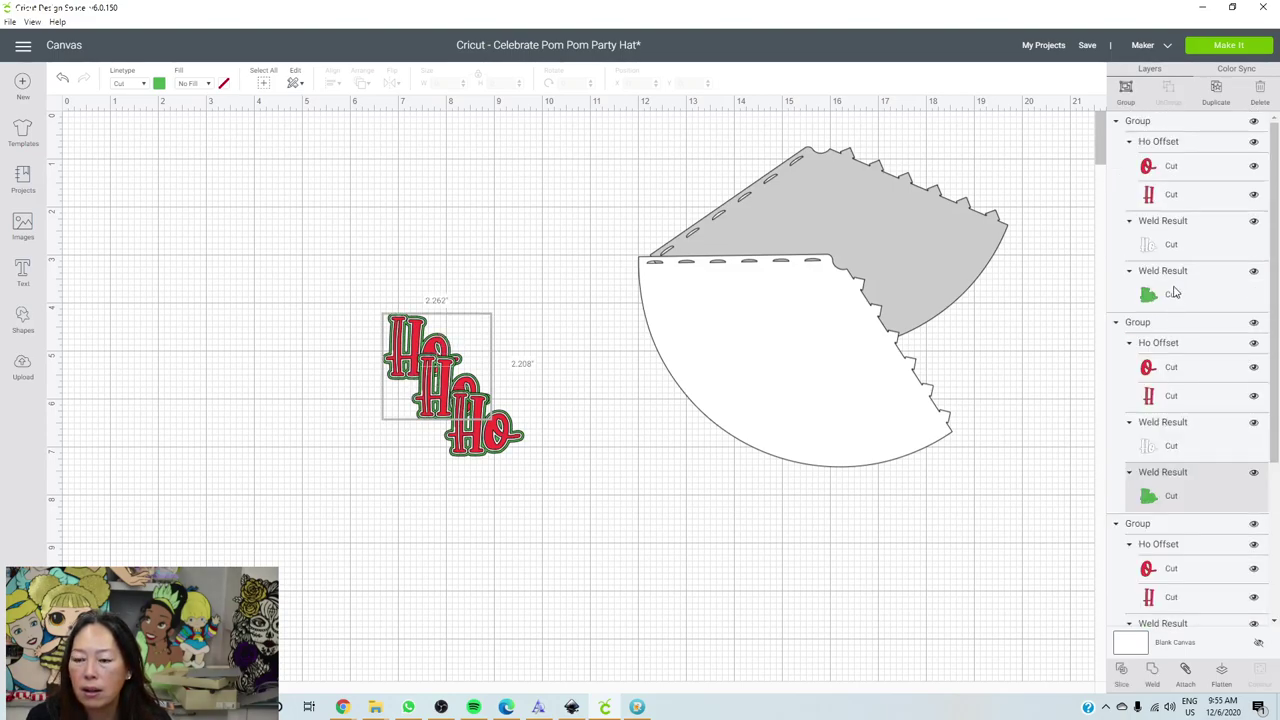
{"action": "left_click", "coordinate": [1174, 292], "text": "shift"}
{"action": "left_click", "coordinate": [572, 372]}
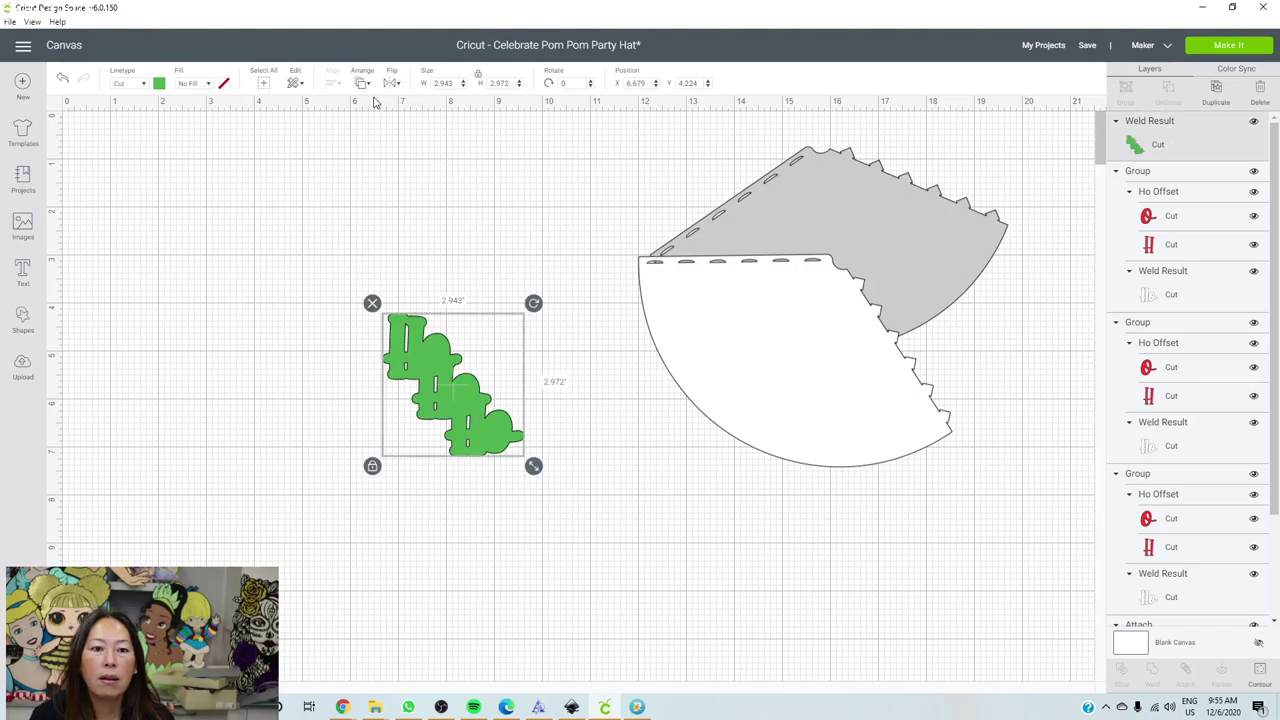
{"action": "left_click", "coordinate": [362, 83]}
{"action": "left_click", "coordinate": [372, 103]}
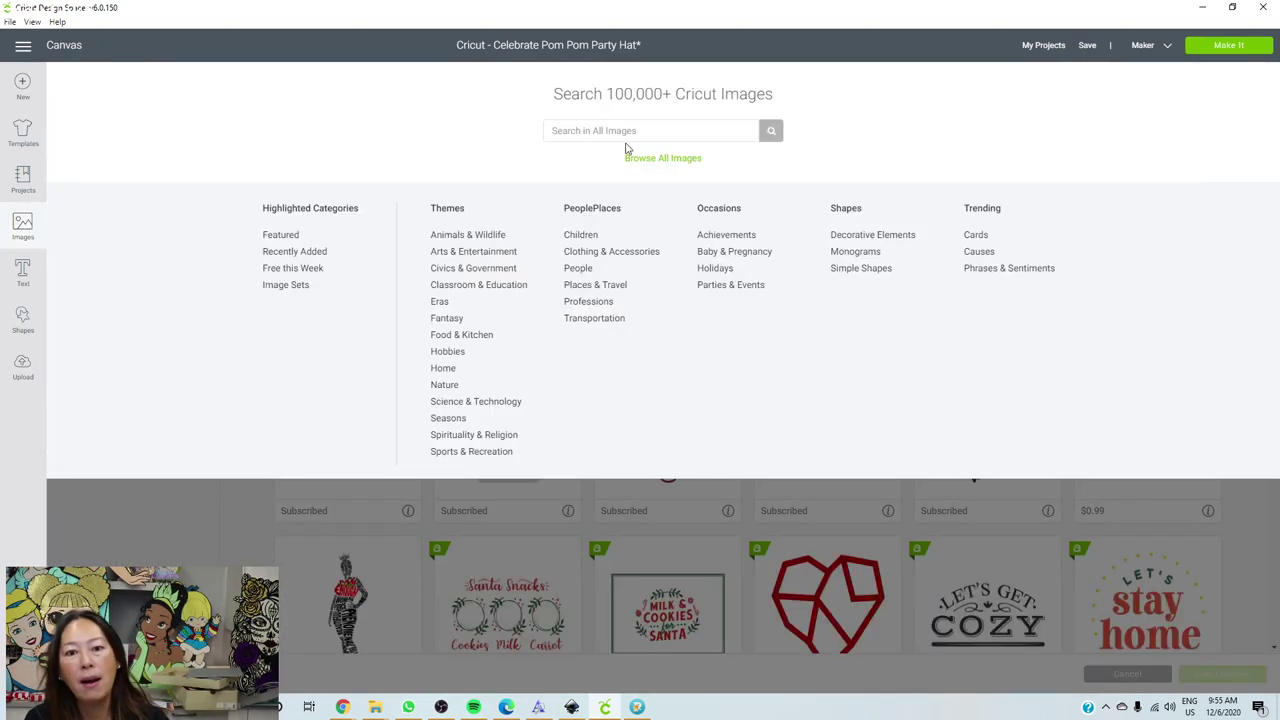
Search the image library for 'santa'.
{"action": "left_click", "coordinate": [632, 130]}
{"action": "type", "text": "santa"}
{"action": "key", "text": "Return"}
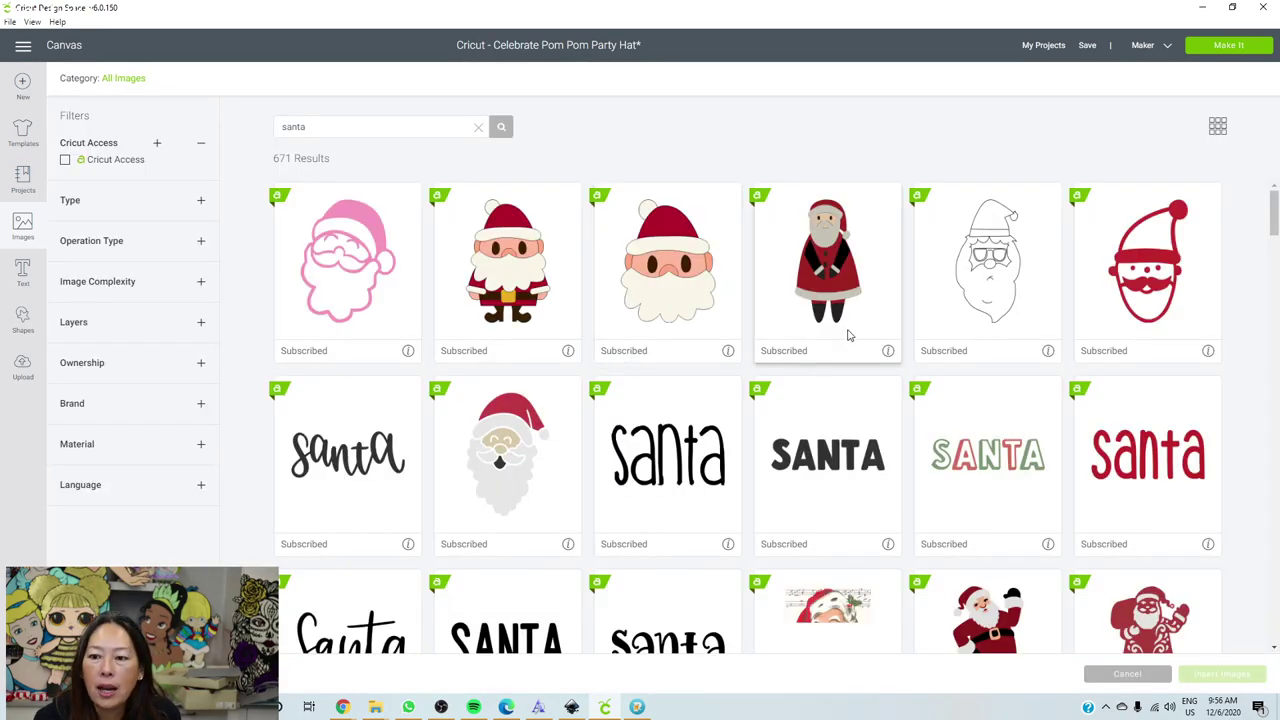
Browse the santa results and choose the cartoon Santa face image.
{"action": "scroll", "coordinate": [848, 335], "scroll_direction": "down", "scroll_amount": 1}
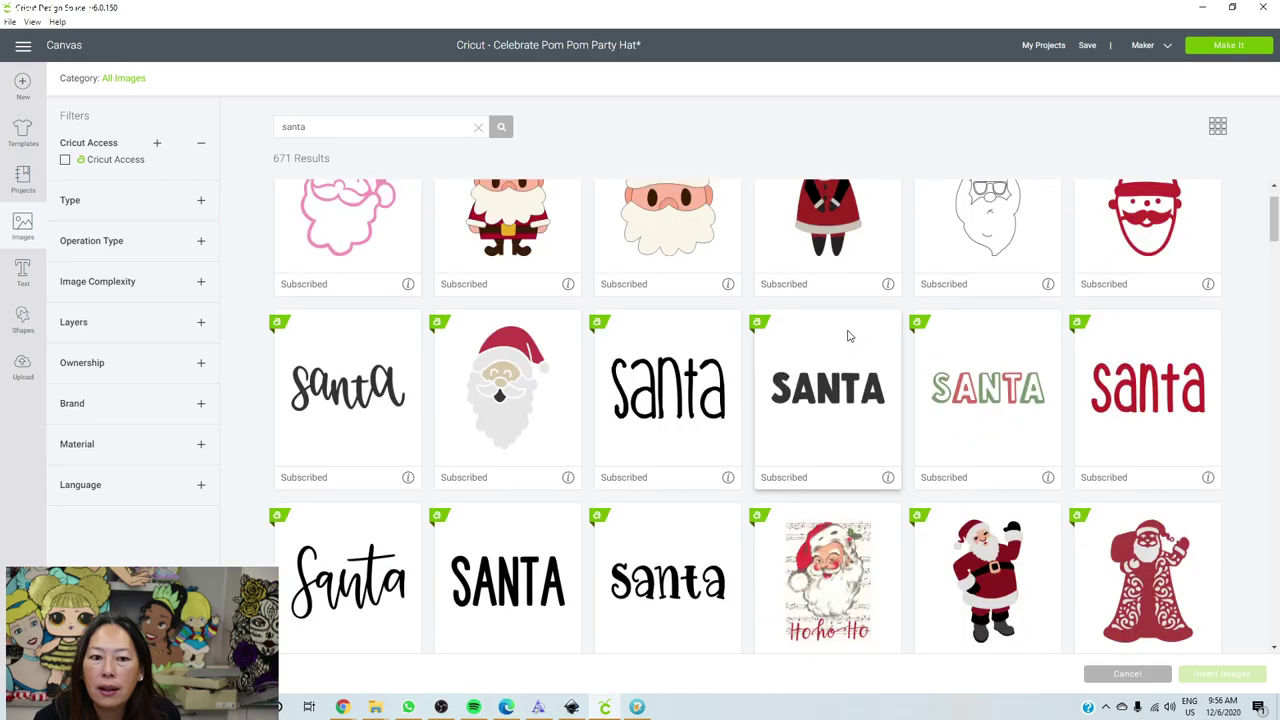
{"action": "scroll", "coordinate": [848, 335], "scroll_direction": "down", "scroll_amount": 3}
{"action": "scroll", "coordinate": [848, 335], "scroll_direction": "up", "scroll_amount": 1}
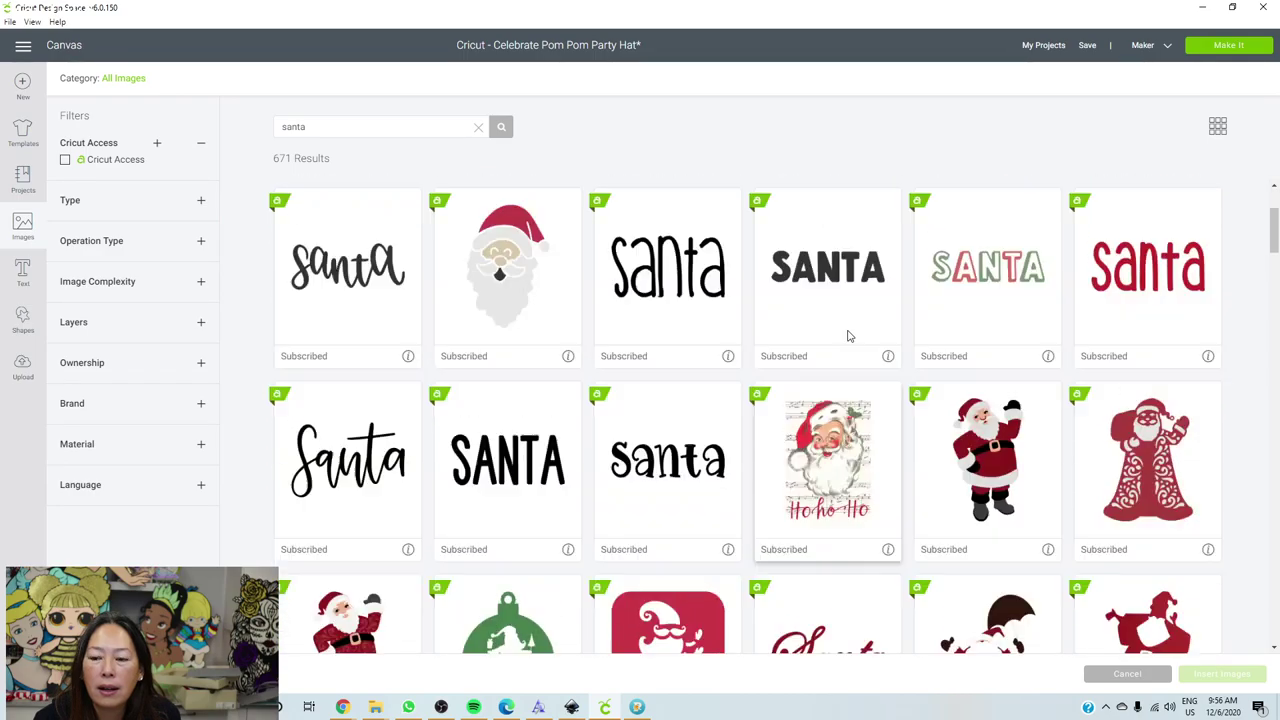
{"action": "scroll", "coordinate": [848, 335], "scroll_direction": "up", "scroll_amount": 3}
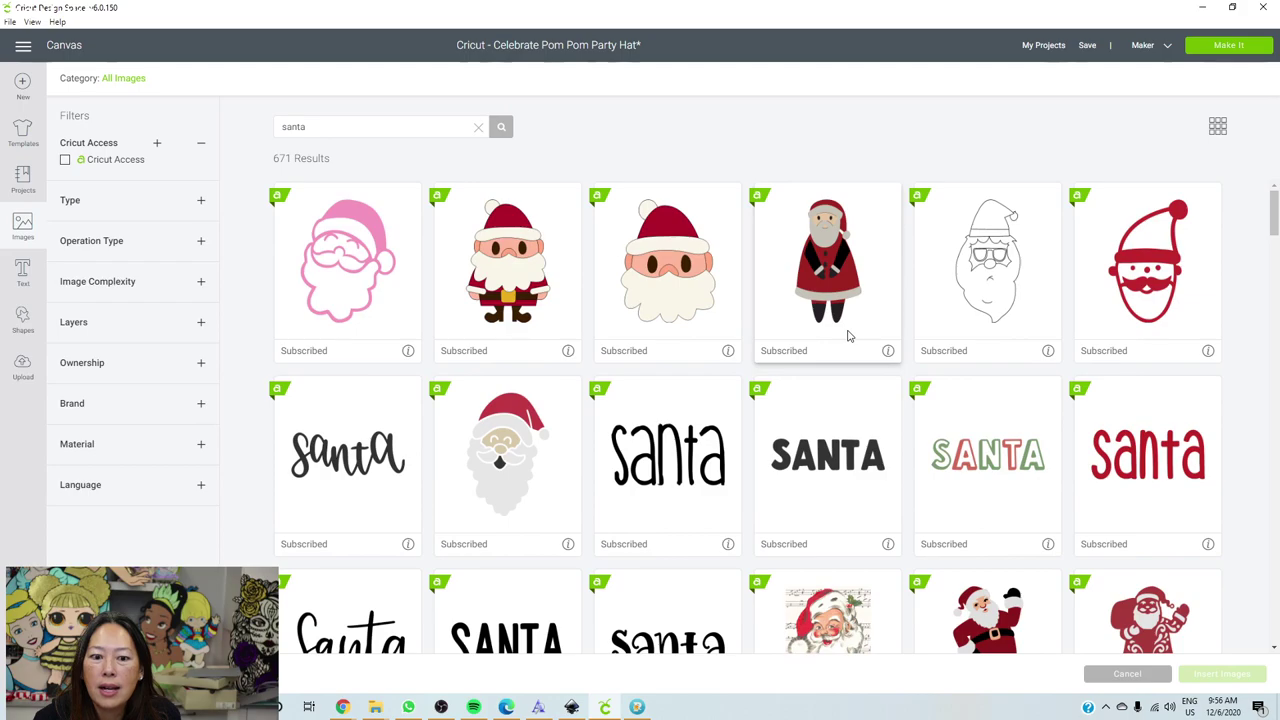
{"action": "scroll", "coordinate": [848, 335], "scroll_direction": "down", "scroll_amount": 8}
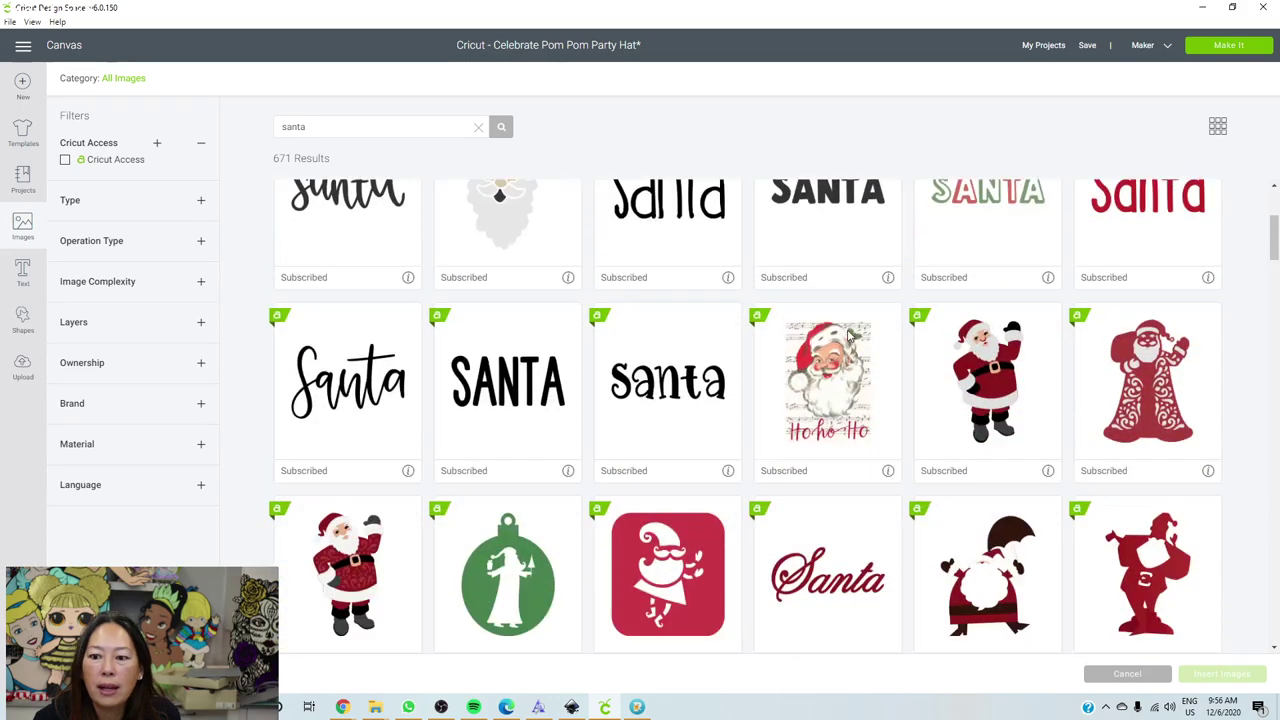
{"action": "scroll", "coordinate": [848, 335], "scroll_direction": "down", "scroll_amount": 4}
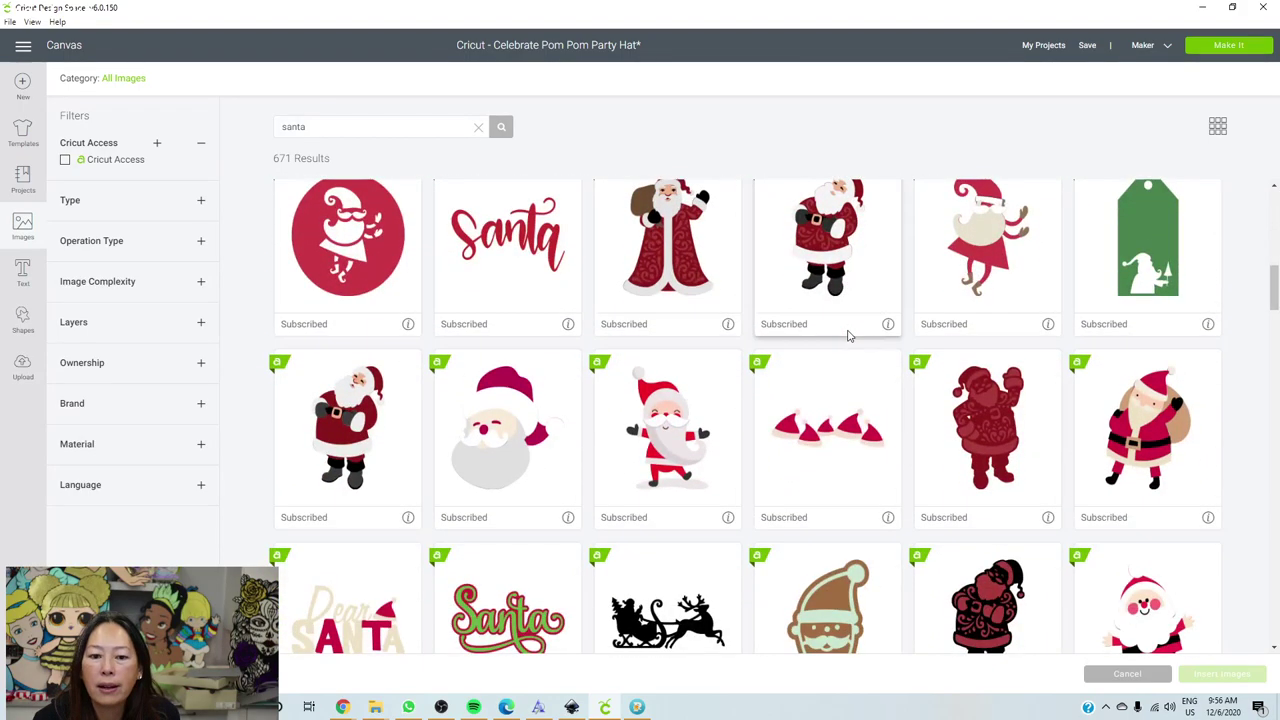
{"action": "scroll", "coordinate": [848, 335], "scroll_direction": "down", "scroll_amount": 1}
{"action": "scroll", "coordinate": [848, 335], "scroll_direction": "up", "scroll_amount": 7}
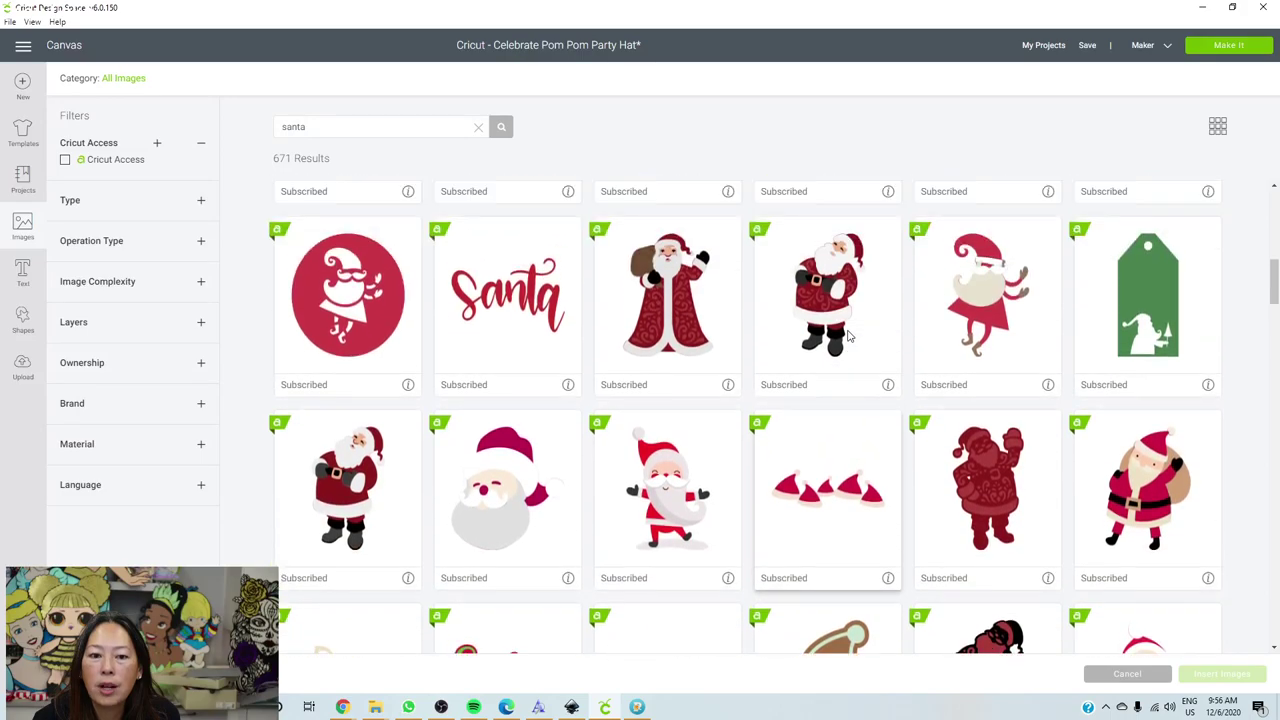
{"action": "scroll", "coordinate": [848, 335], "scroll_direction": "up", "scroll_amount": 3}
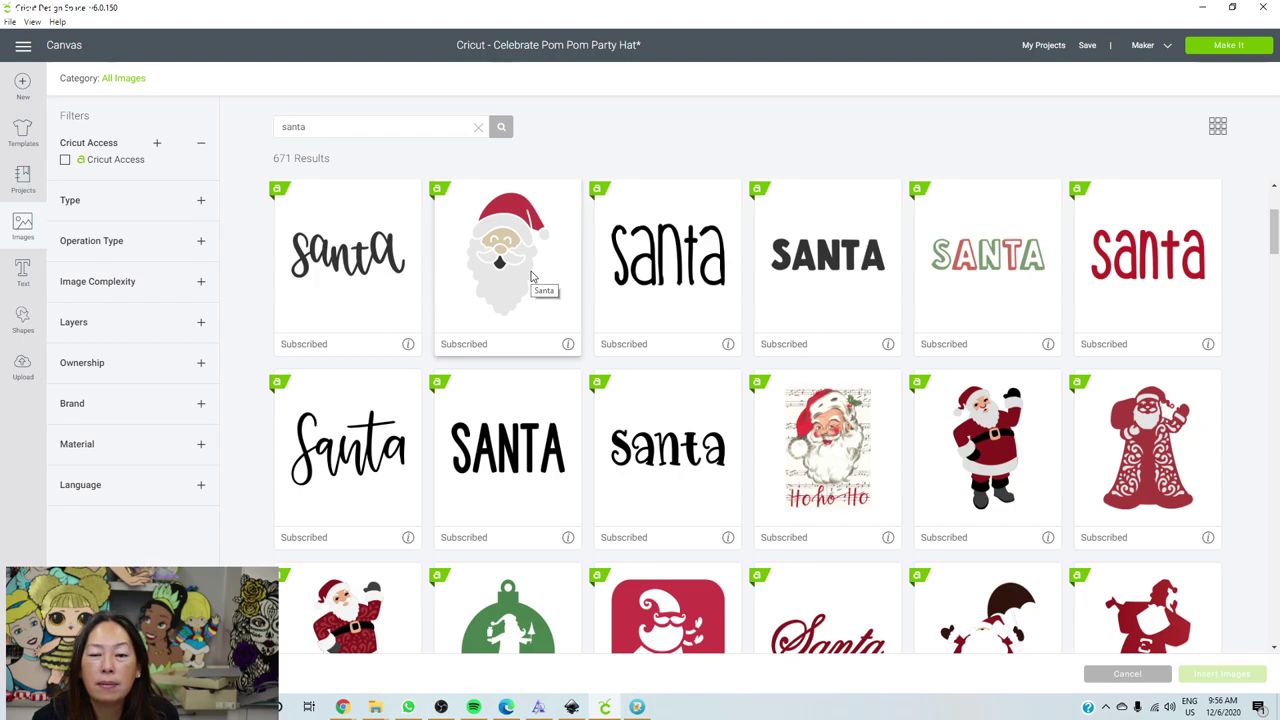
{"action": "left_click", "coordinate": [531, 276]}
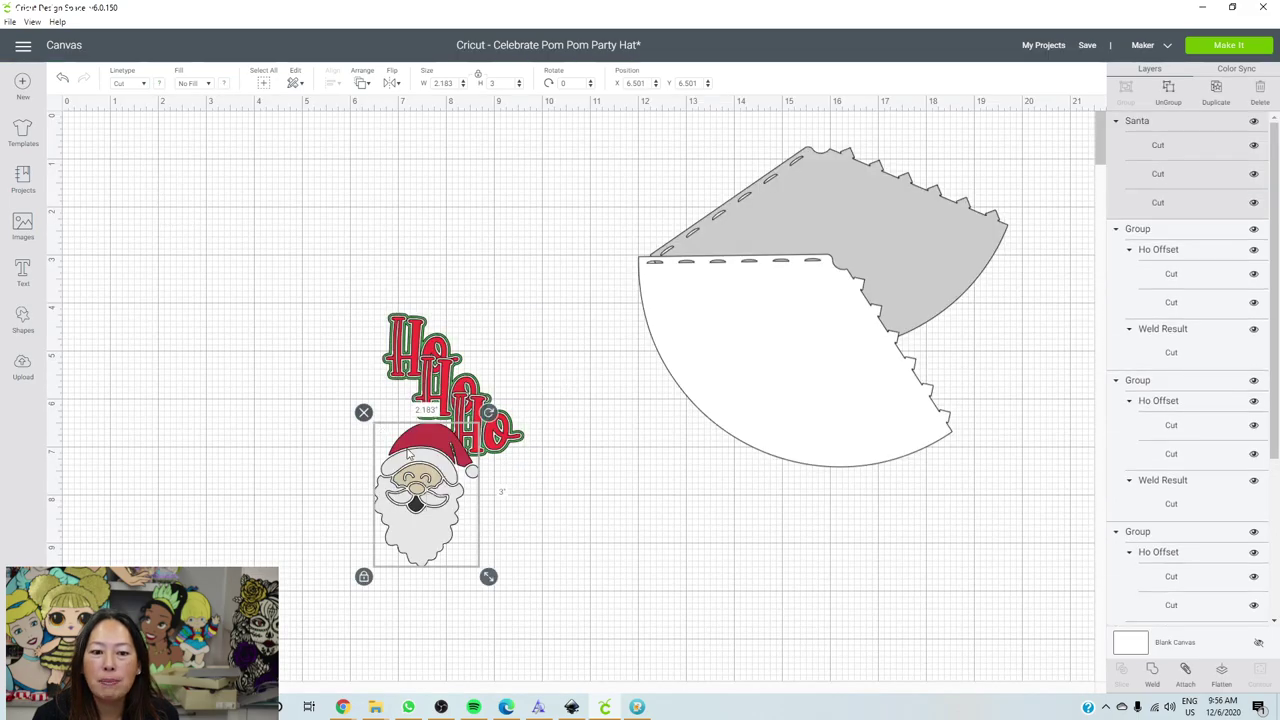
Flatten the Santa face into one Print Then Cut layer and move it above the Ho Ho Ho text.
{"action": "left_click_drag", "start_coordinate": [414, 494], "coordinate": [616, 527]}
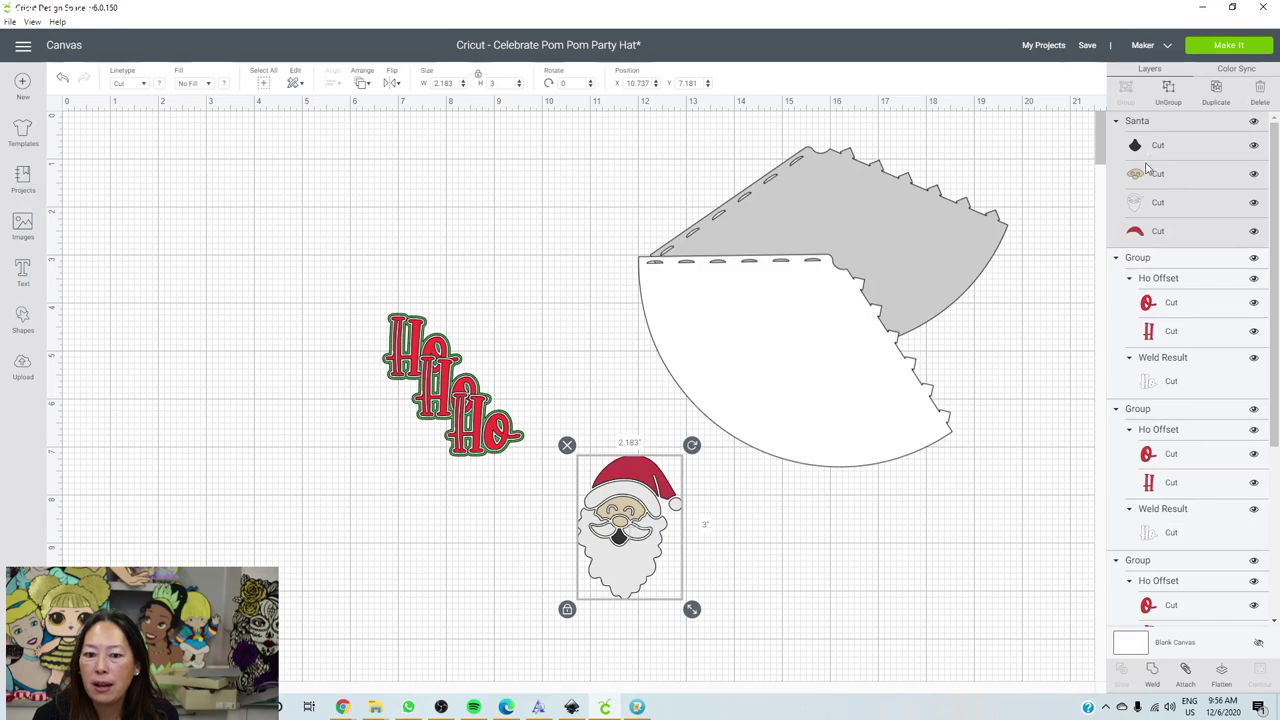
{"action": "left_click", "coordinate": [1221, 678]}
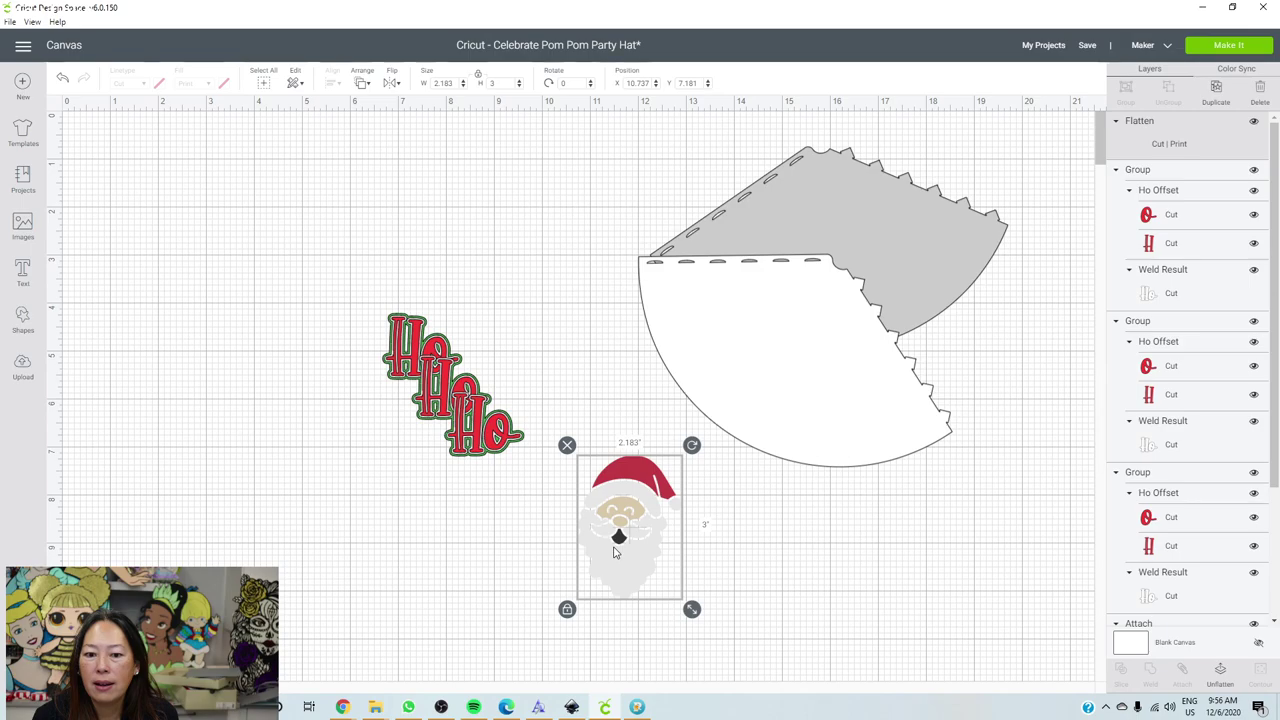
{"action": "left_click_drag", "start_coordinate": [615, 553], "coordinate": [530, 250]}
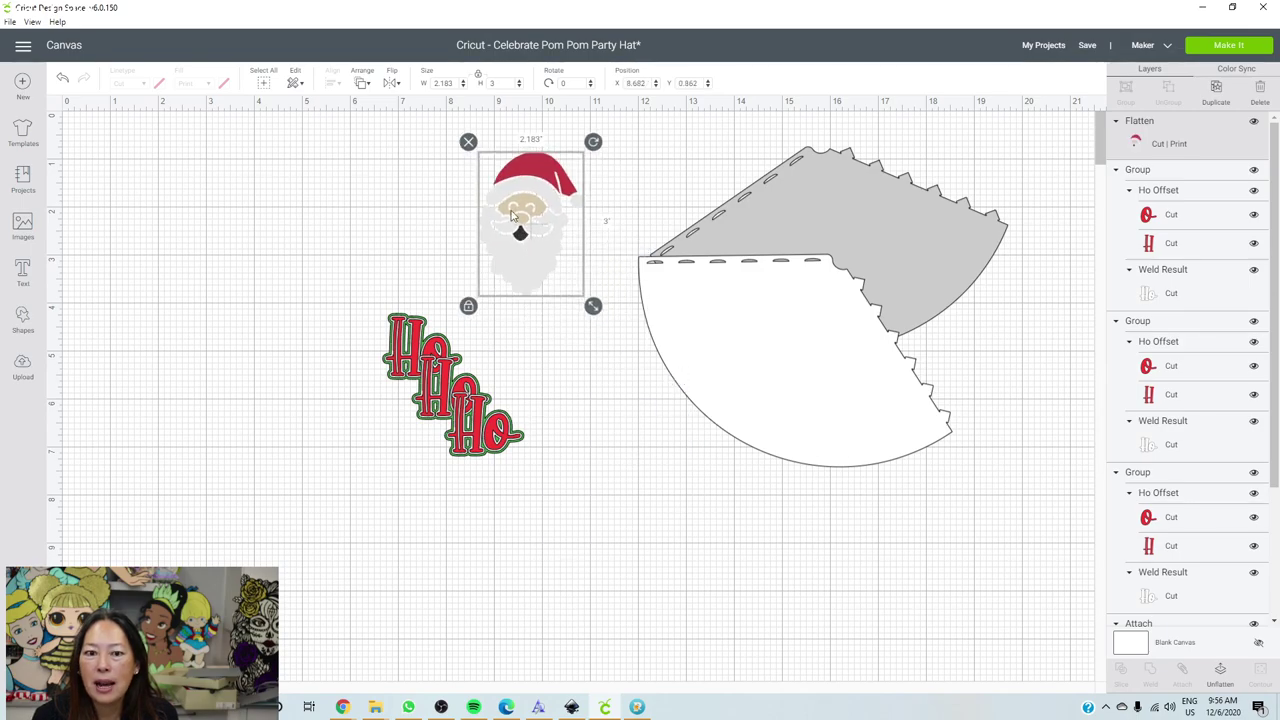
Replace the santa search with a doily search in the image library.
{"action": "left_click", "coordinate": [23, 222]}
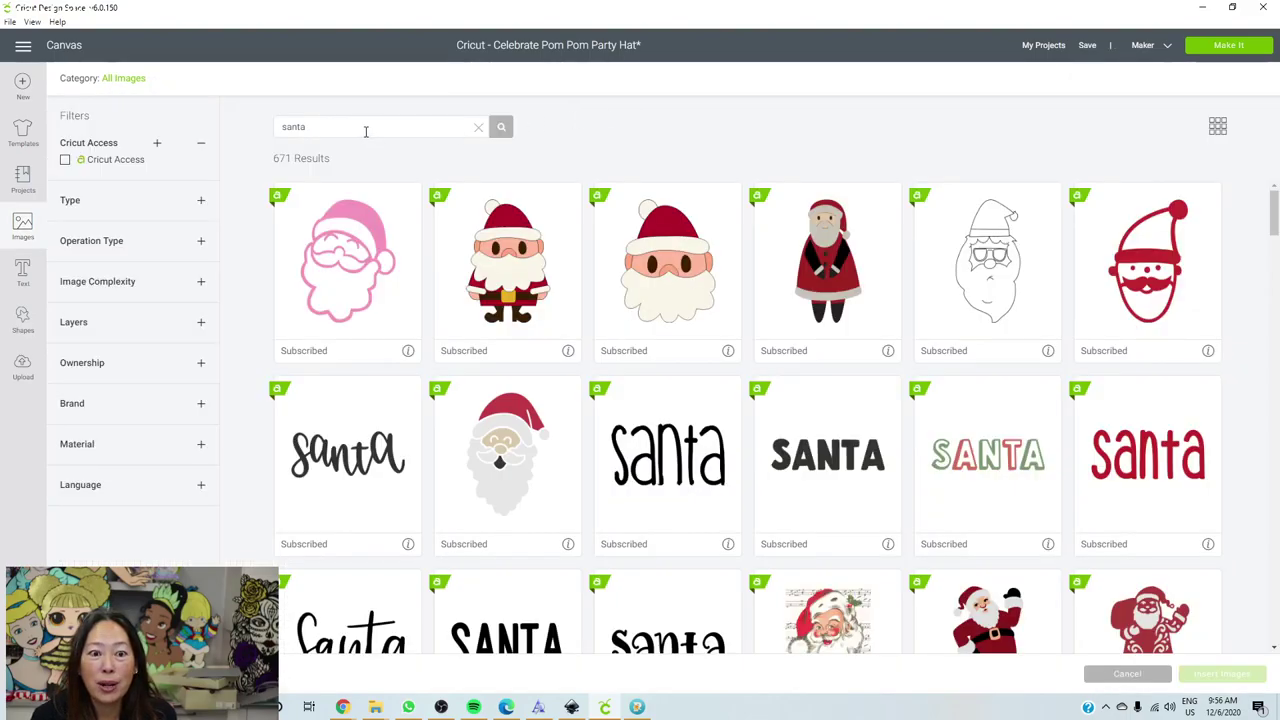
{"action": "double_click", "coordinate": [363, 128]}
{"action": "type", "text": "doily"}
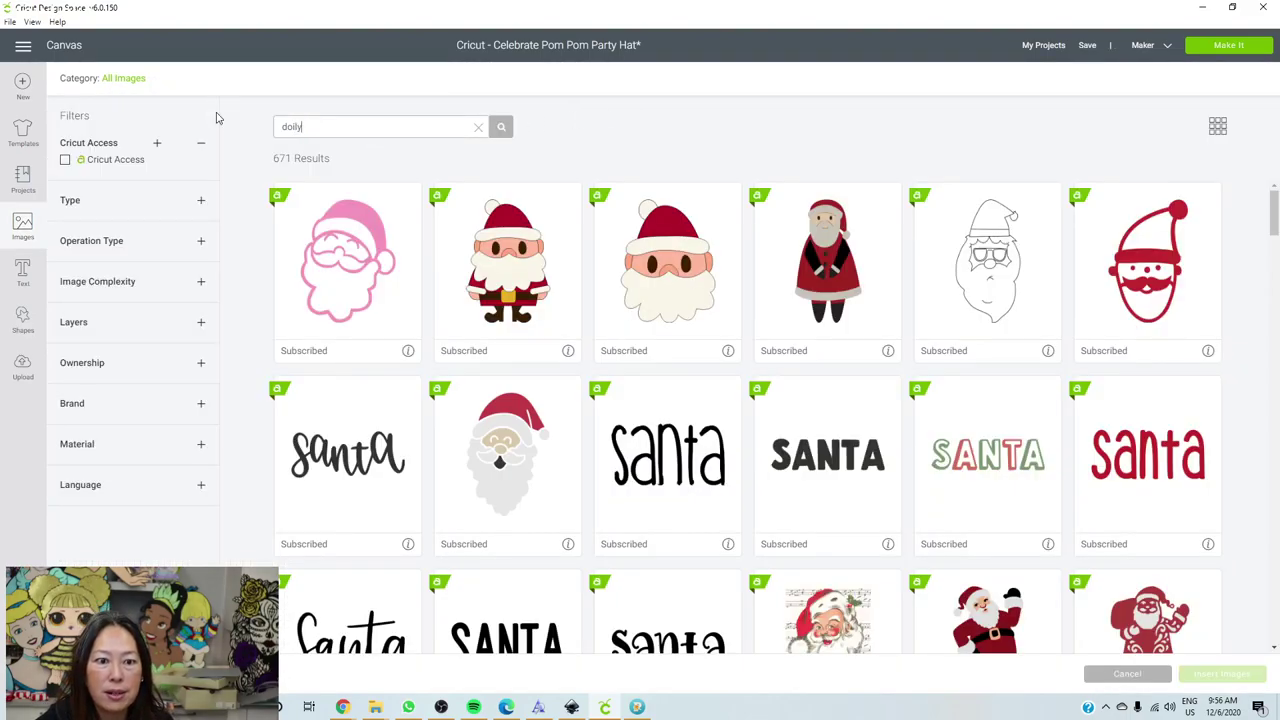
{"action": "key", "text": "Return"}
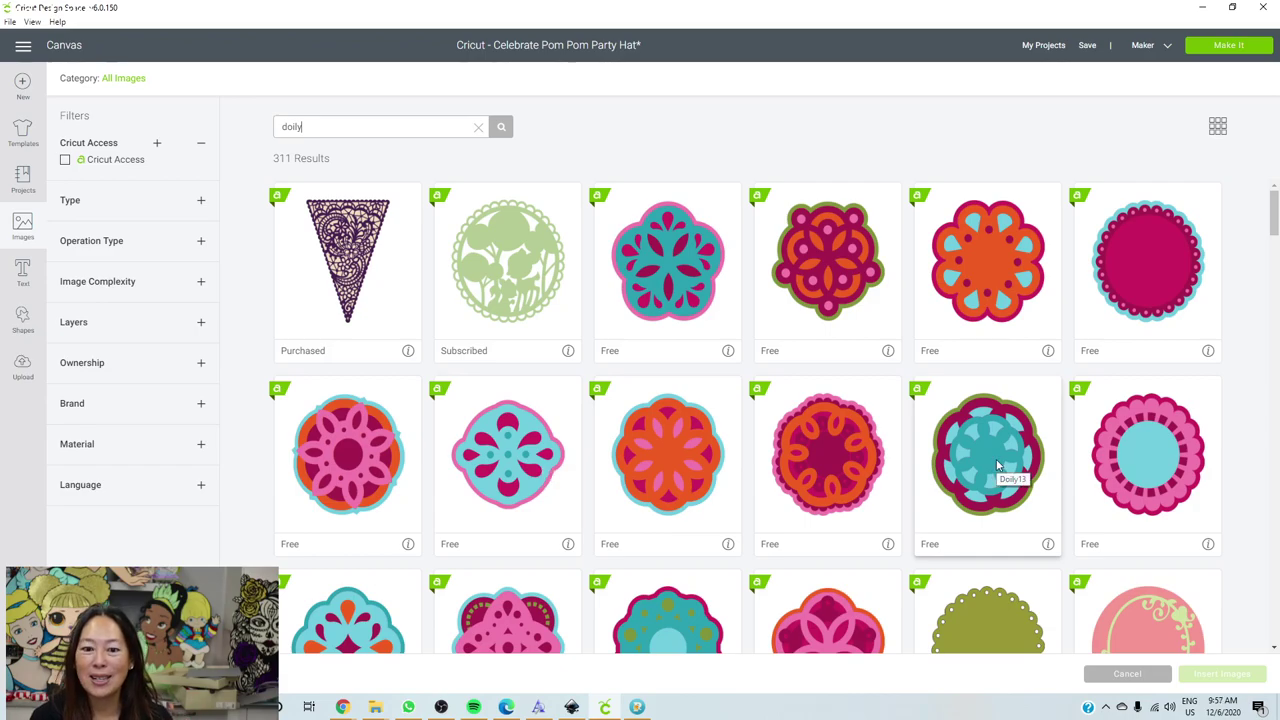
Insert the round scalloped doily and the pink flower doily (Doily14, Doily7) onto the canvas.
{"action": "scroll", "coordinate": [995, 425], "scroll_direction": "down", "scroll_amount": 3}
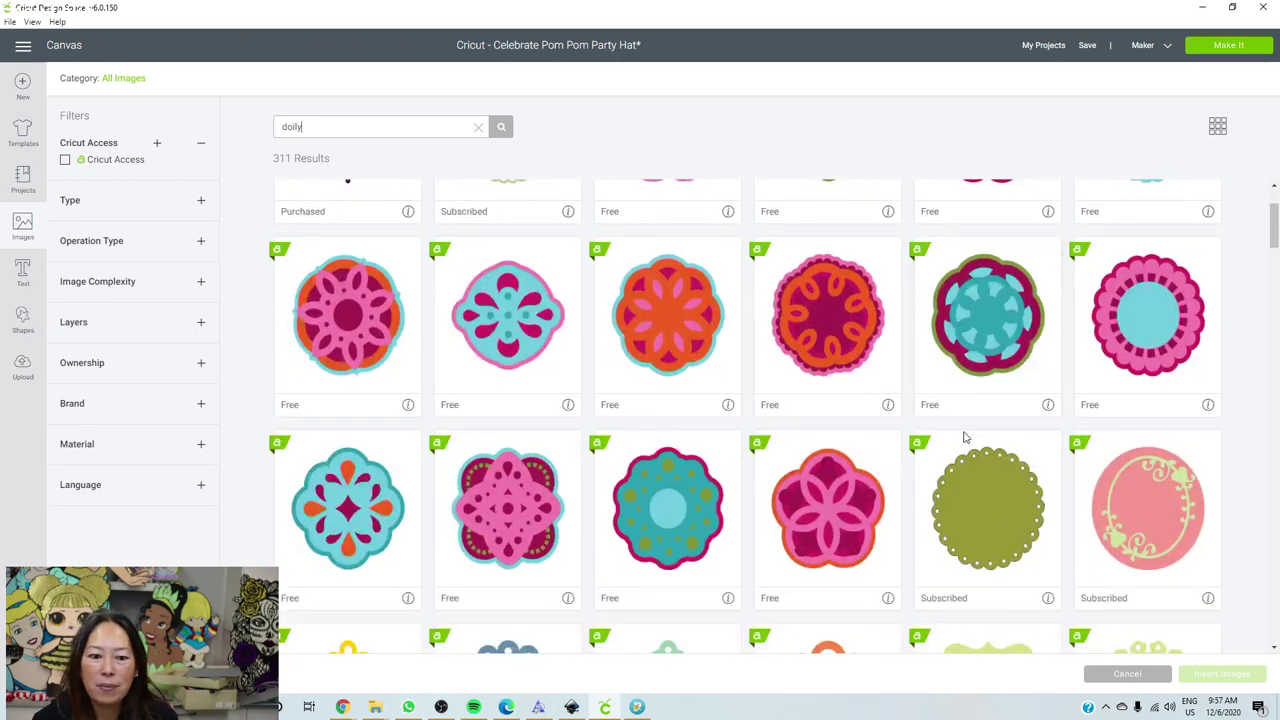
{"action": "scroll", "coordinate": [962, 432], "scroll_direction": "down", "scroll_amount": 3}
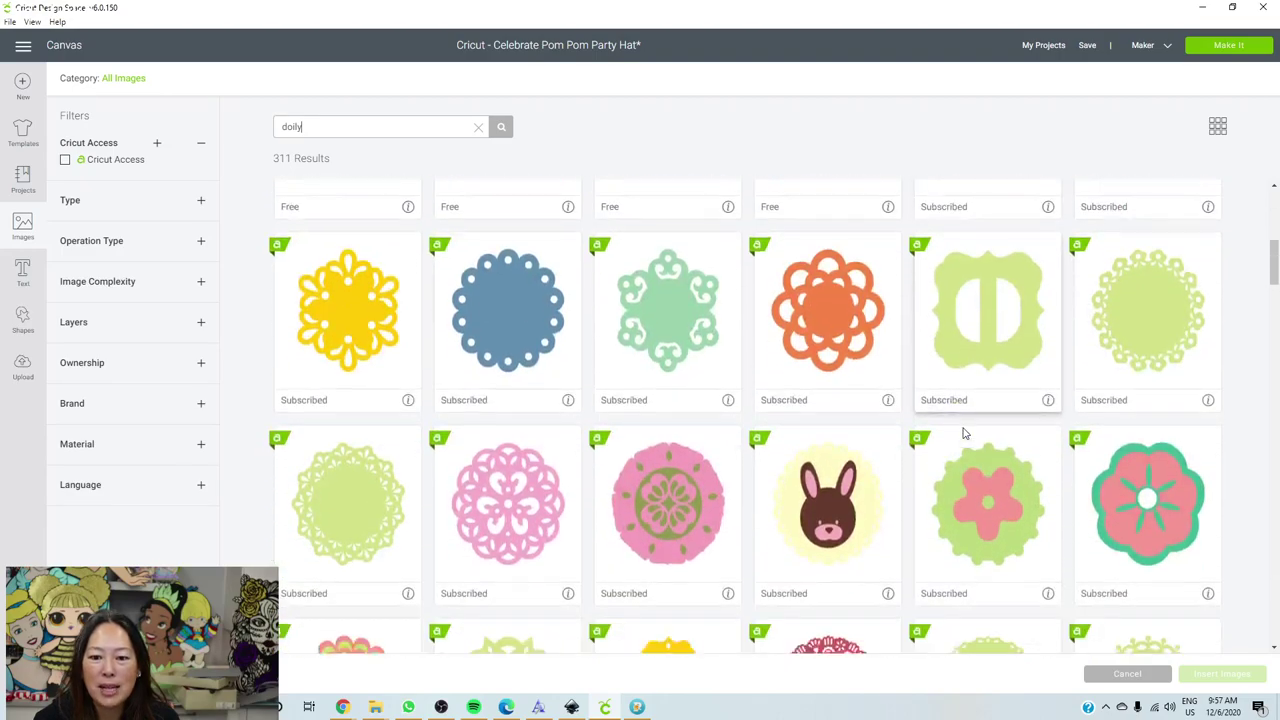
{"action": "scroll", "coordinate": [963, 432], "scroll_direction": "down", "scroll_amount": 2}
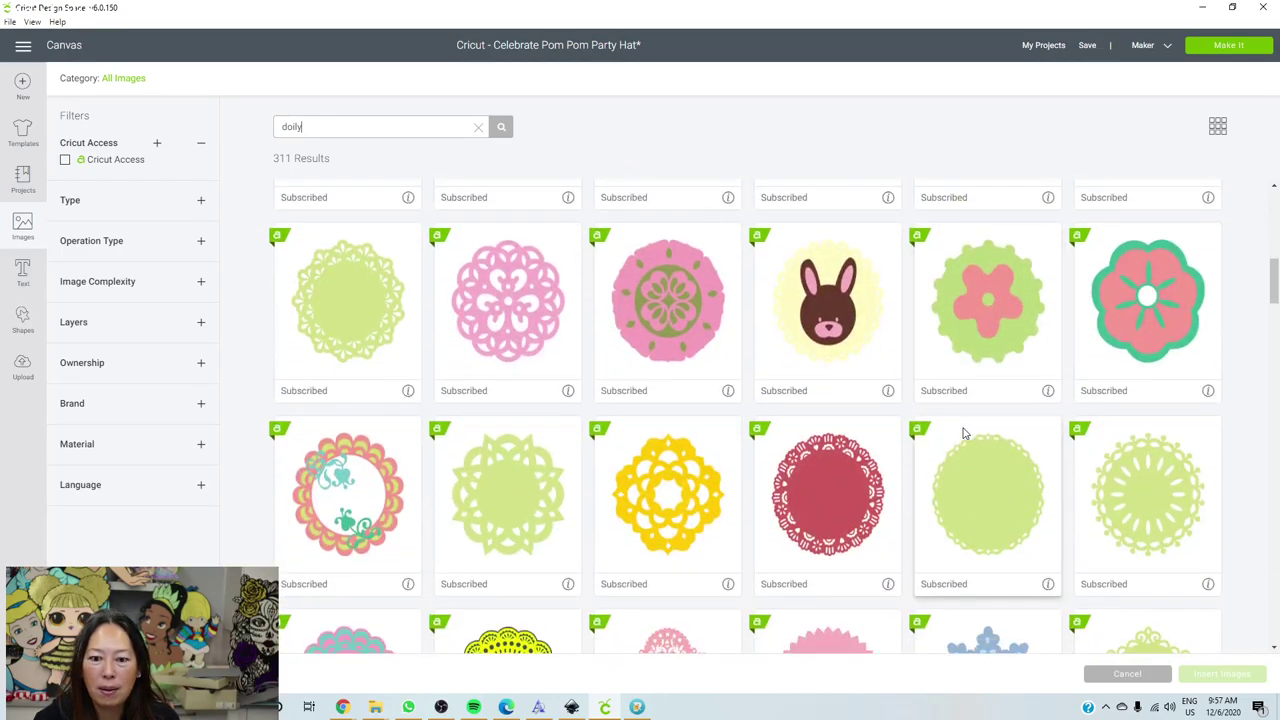
{"action": "scroll", "coordinate": [963, 432], "scroll_direction": "up", "scroll_amount": 8}
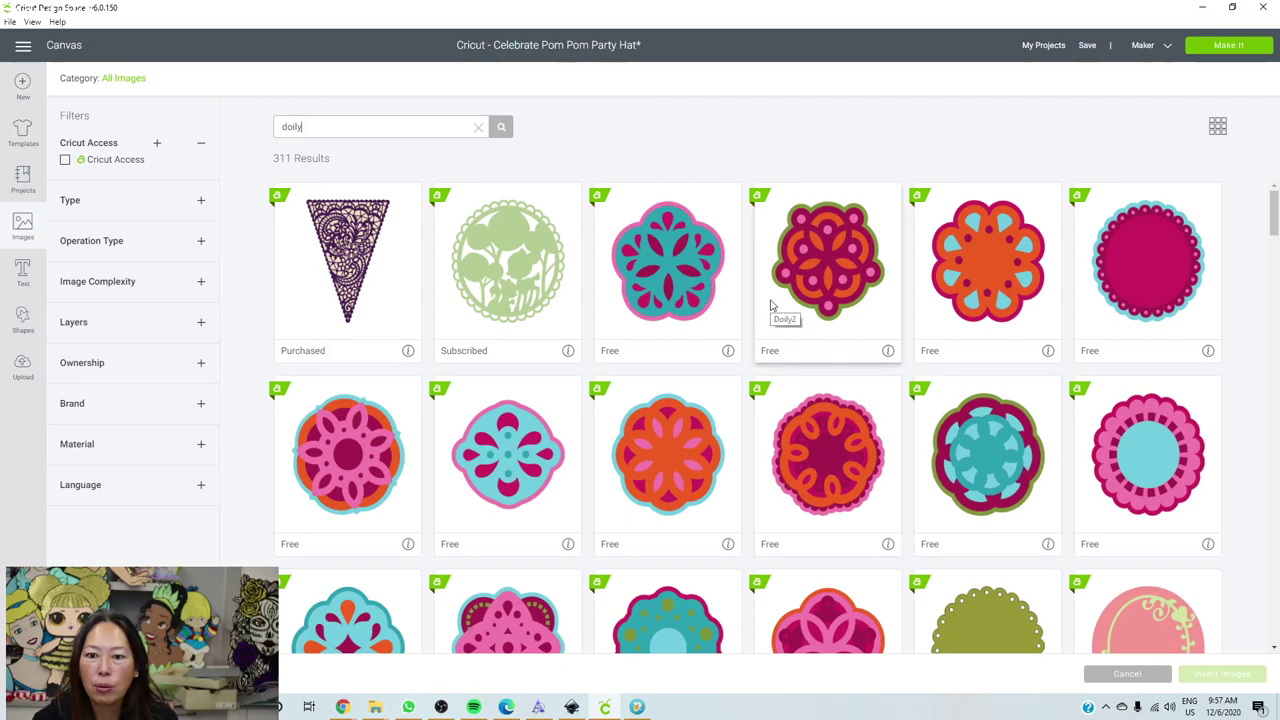
{"action": "left_click", "coordinate": [1136, 282]}
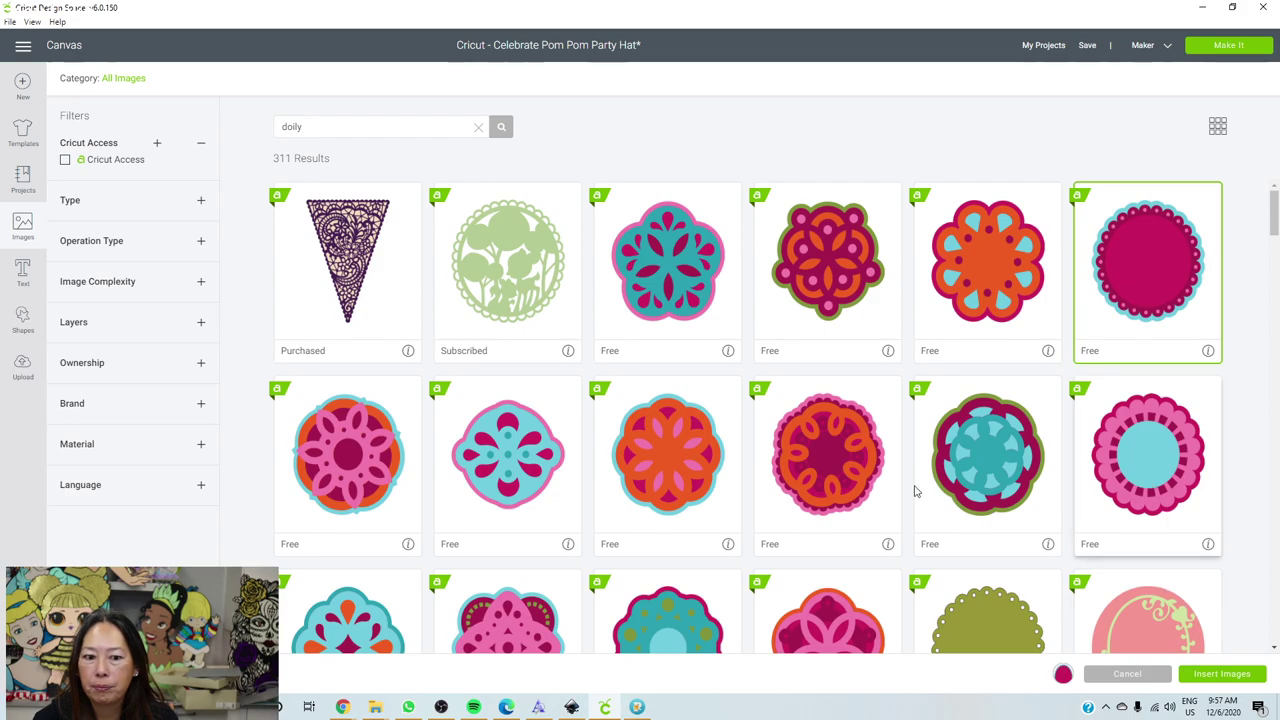
{"action": "left_click", "coordinate": [347, 455]}
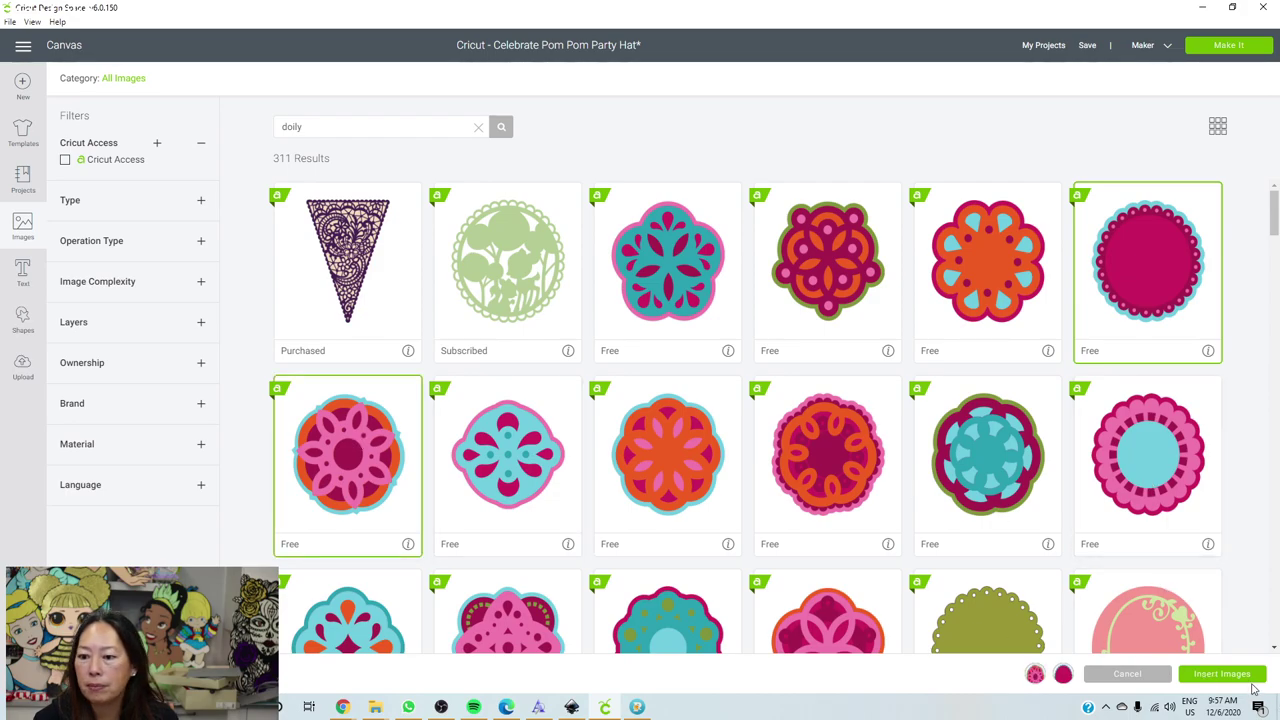
{"action": "left_click", "coordinate": [1222, 674]}
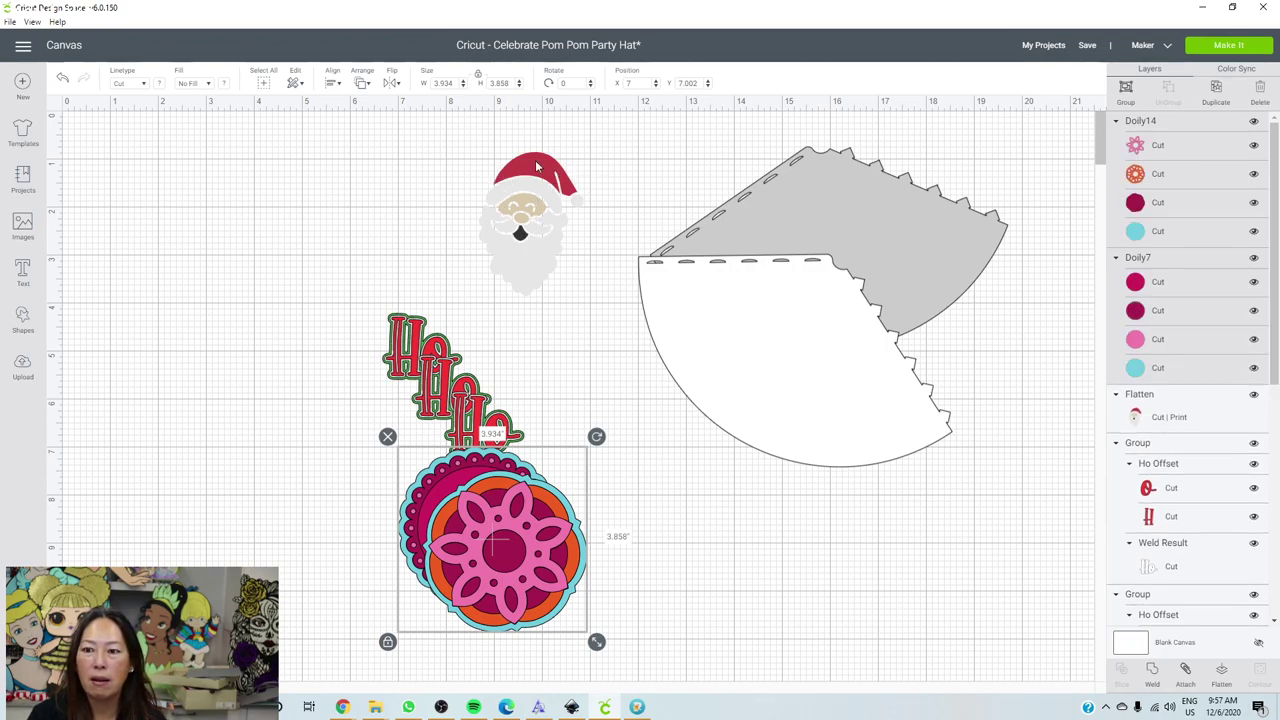
Ungroup Doily14 and spread its pink flower and orange layers apart on the canvas.
{"action": "left_click", "coordinate": [548, 220]}
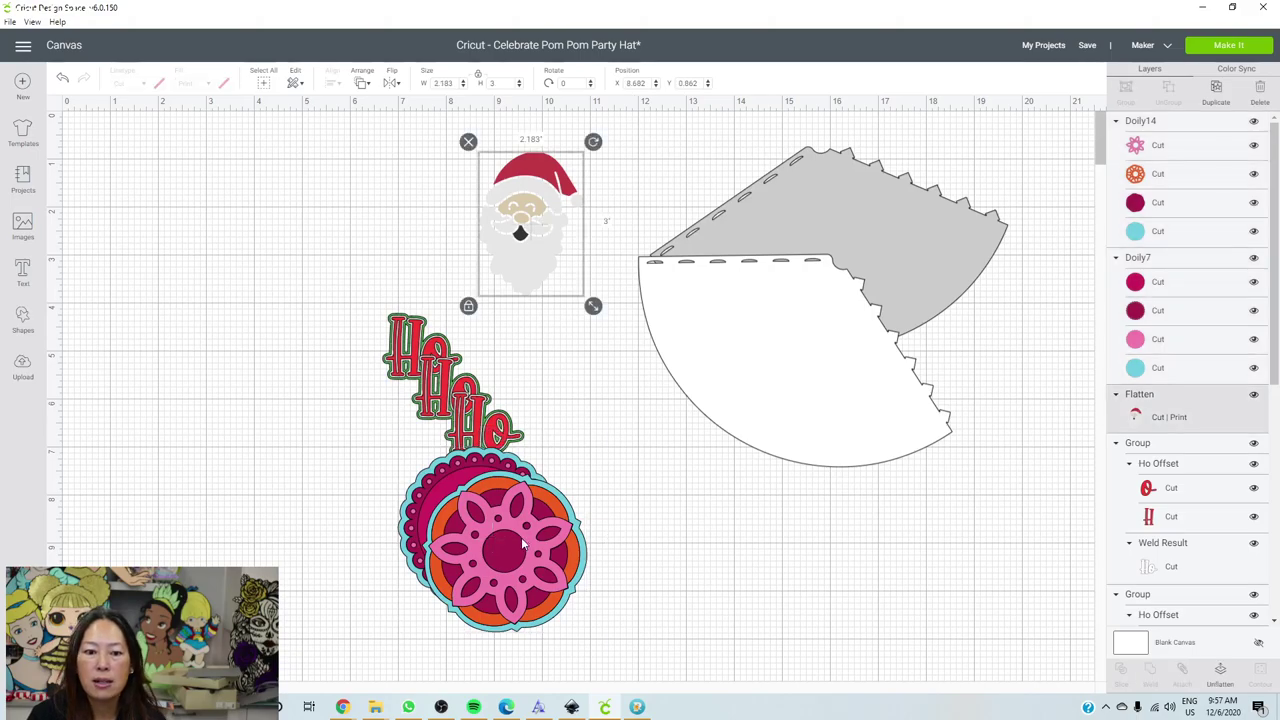
{"action": "left_click_drag", "start_coordinate": [520, 543], "coordinate": [260, 318]}
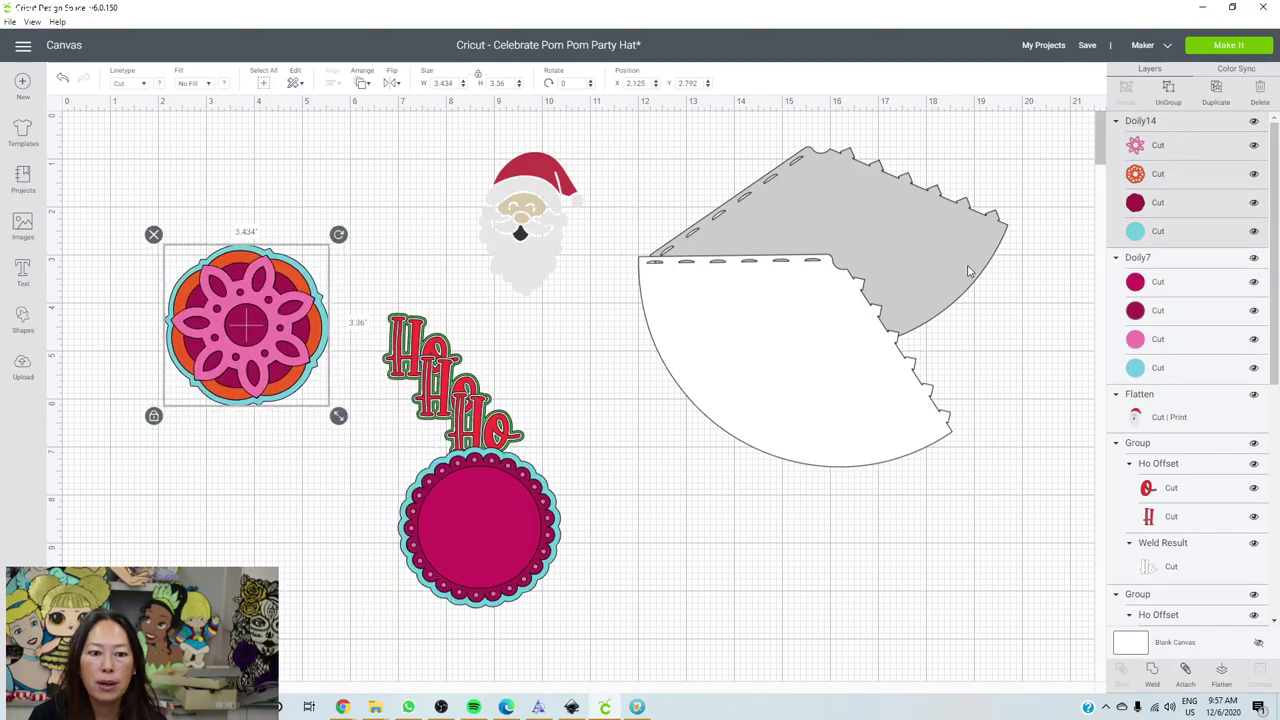
{"action": "left_click", "coordinate": [1166, 95]}
{"action": "left_click_drag", "start_coordinate": [266, 350], "coordinate": [766, 554]}
{"action": "left_click_drag", "start_coordinate": [548, 230], "coordinate": [662, 398]}
Send the orange doily layer to the back and hide all its inner contours.
{"action": "left_click", "coordinate": [678, 527]}
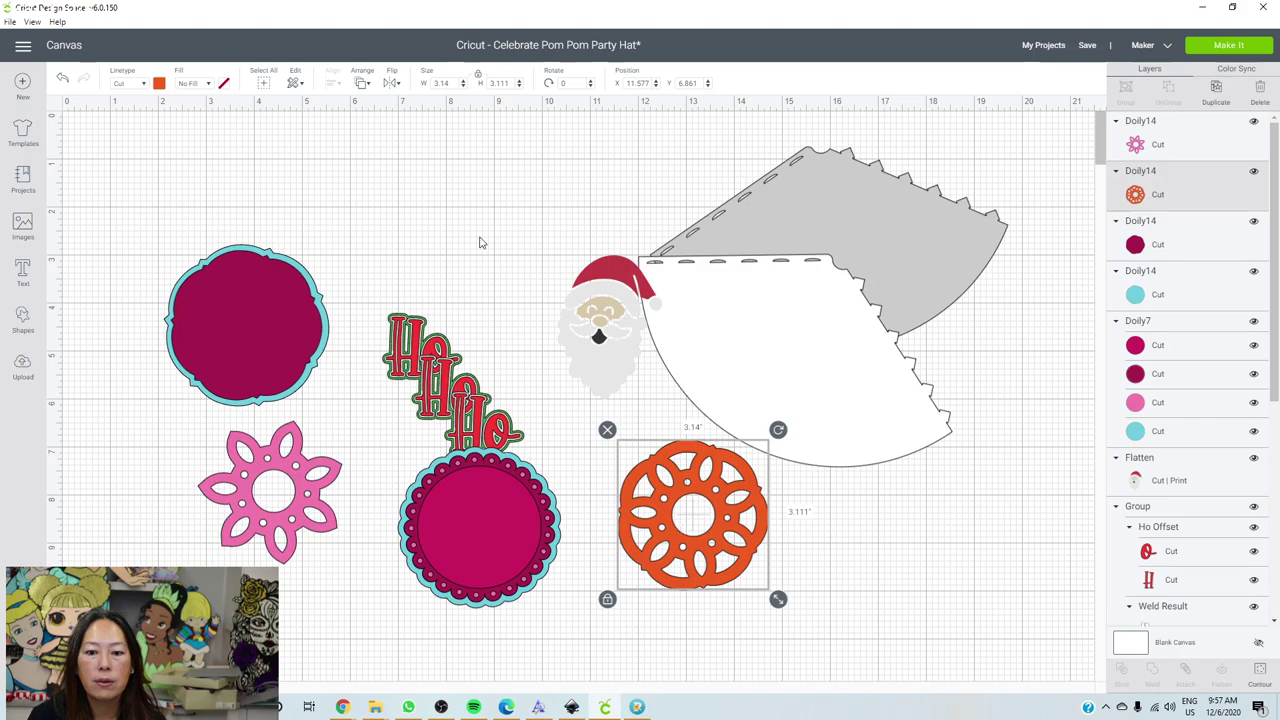
{"action": "left_click", "coordinate": [363, 84]}
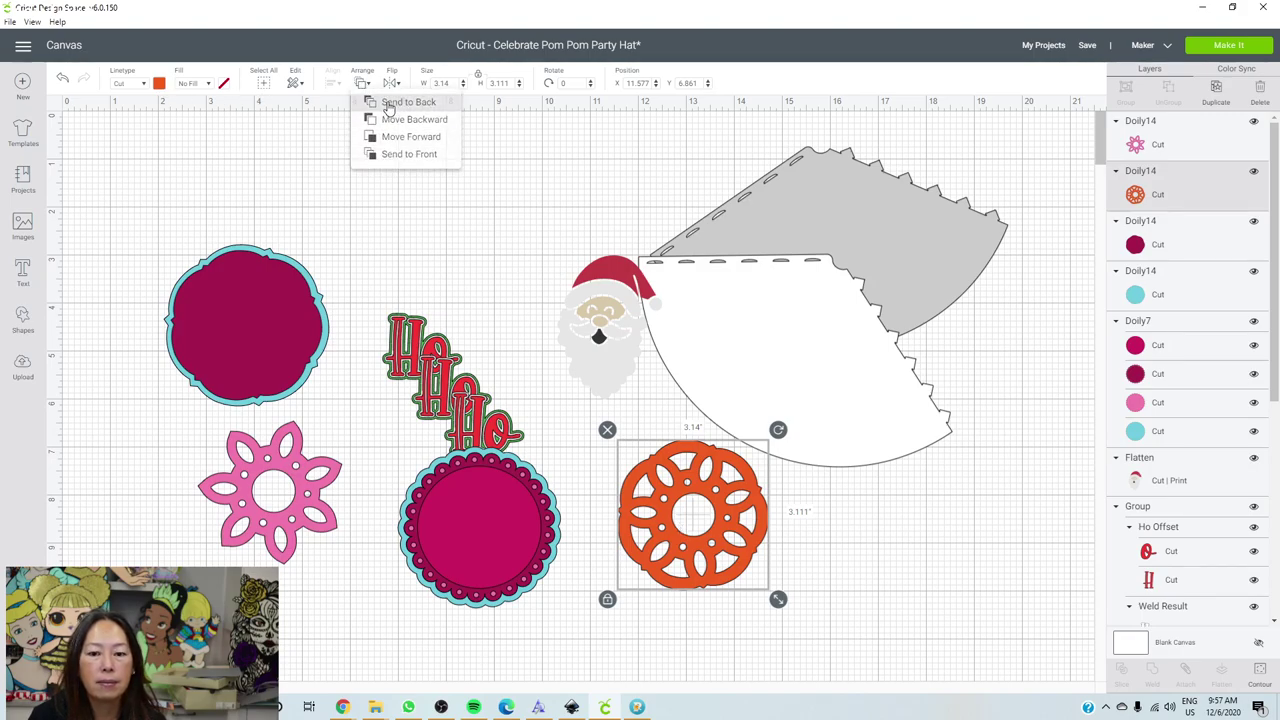
{"action": "left_click", "coordinate": [392, 103]}
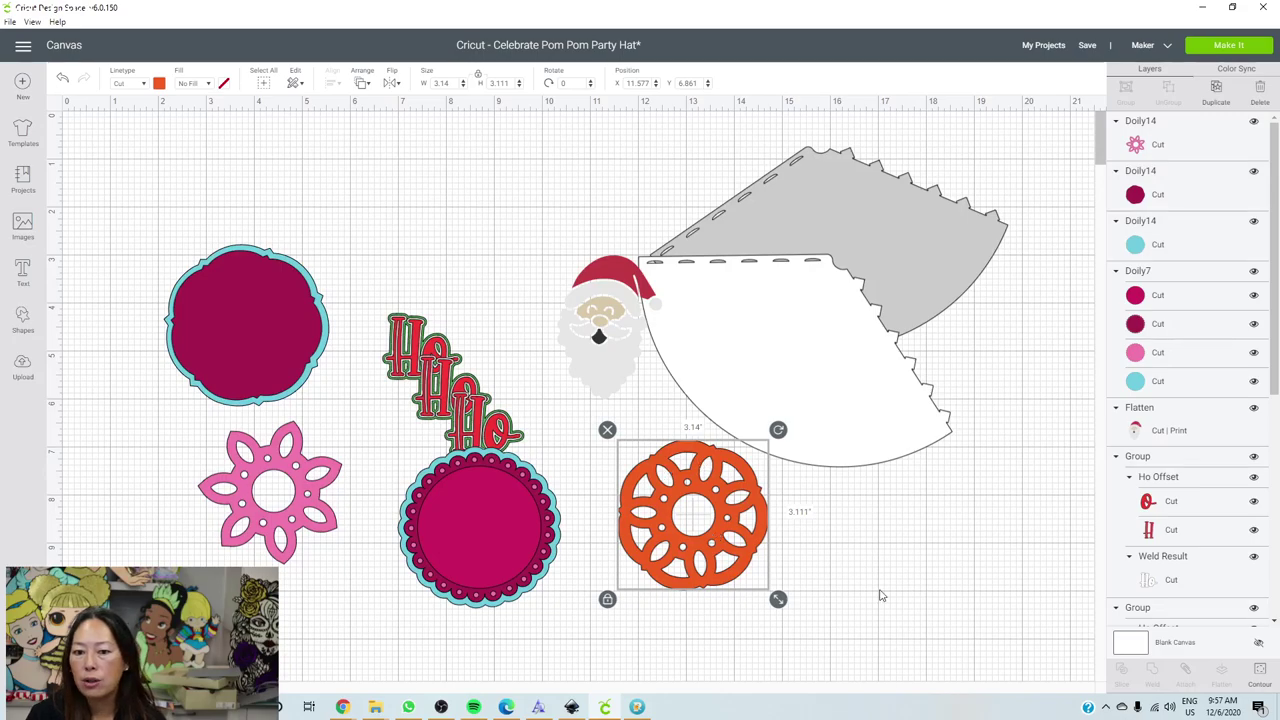
{"action": "left_click", "coordinate": [1260, 671]}
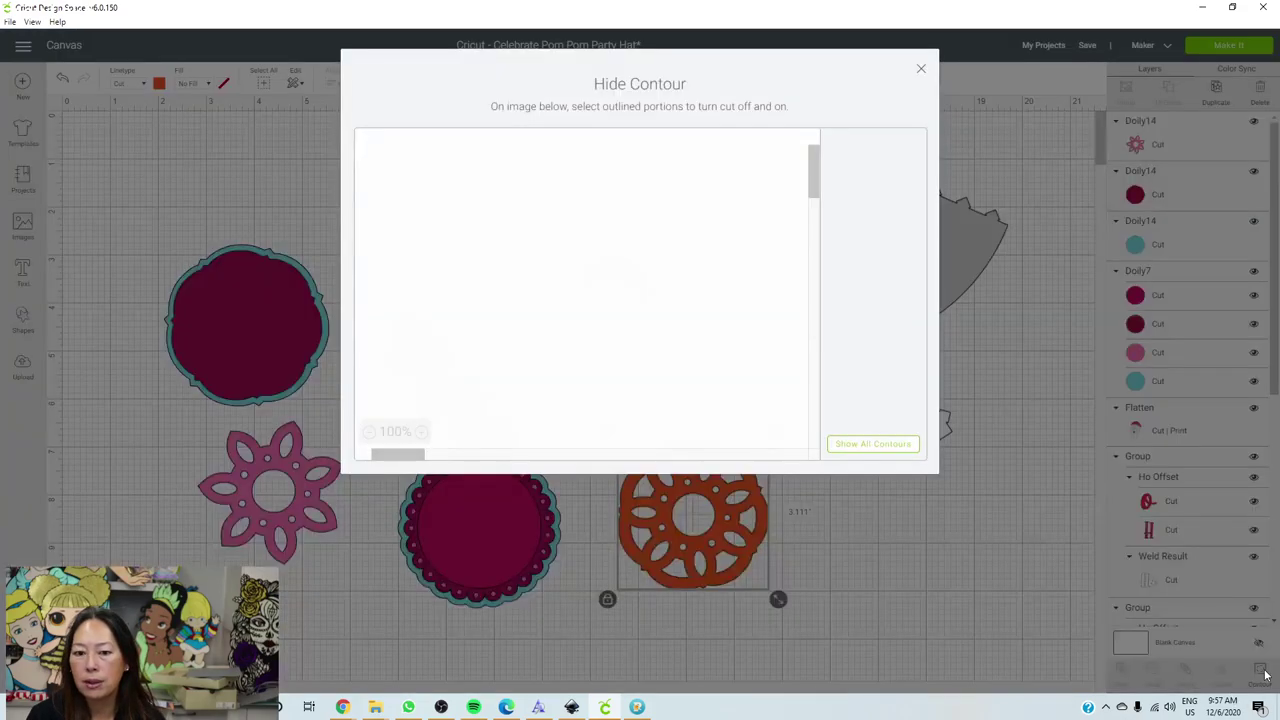
{"action": "left_click", "coordinate": [873, 445]}
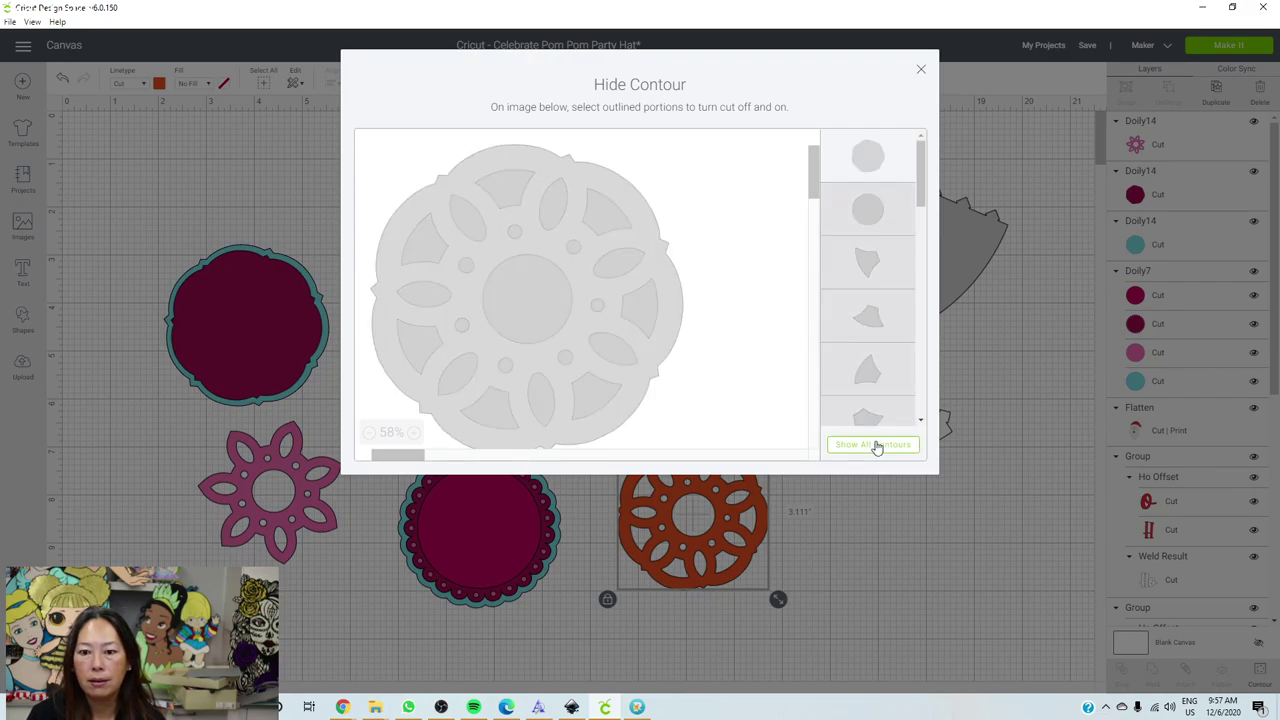
{"action": "left_click", "coordinate": [922, 70]}
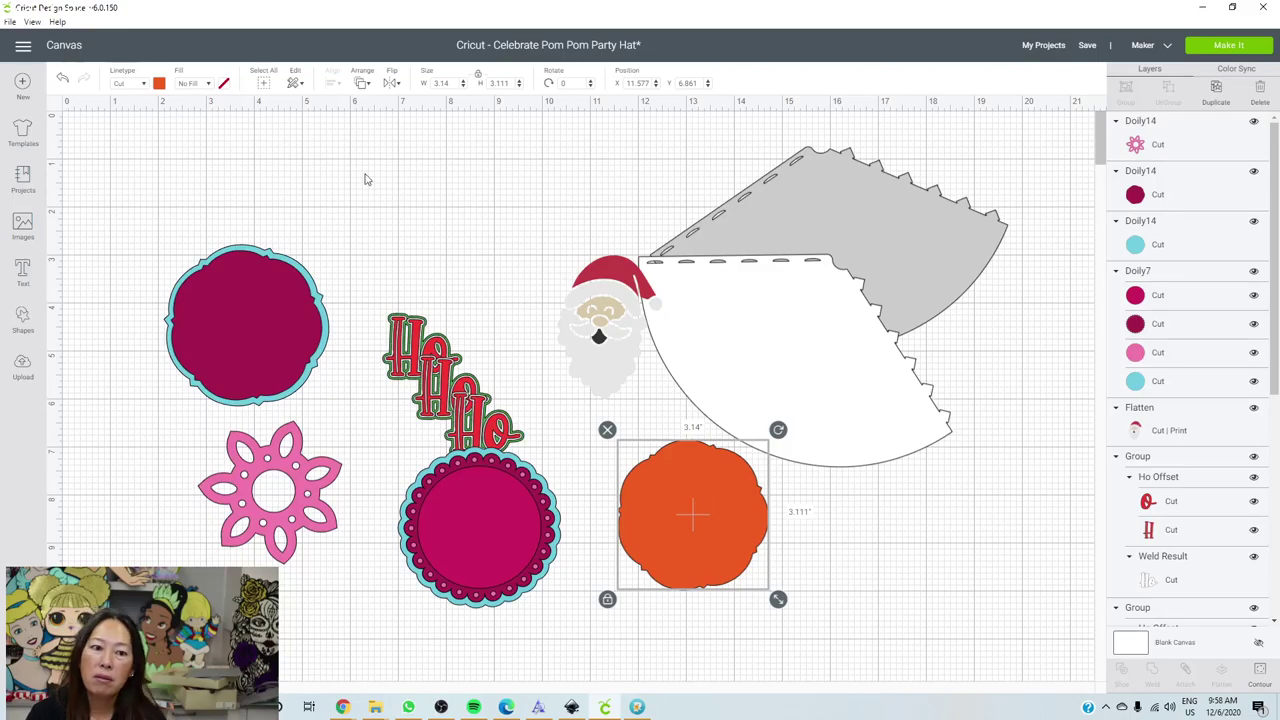
Make the scalloped doily light green and centre a smaller Santa head on it.
{"action": "left_click", "coordinate": [159, 83]}
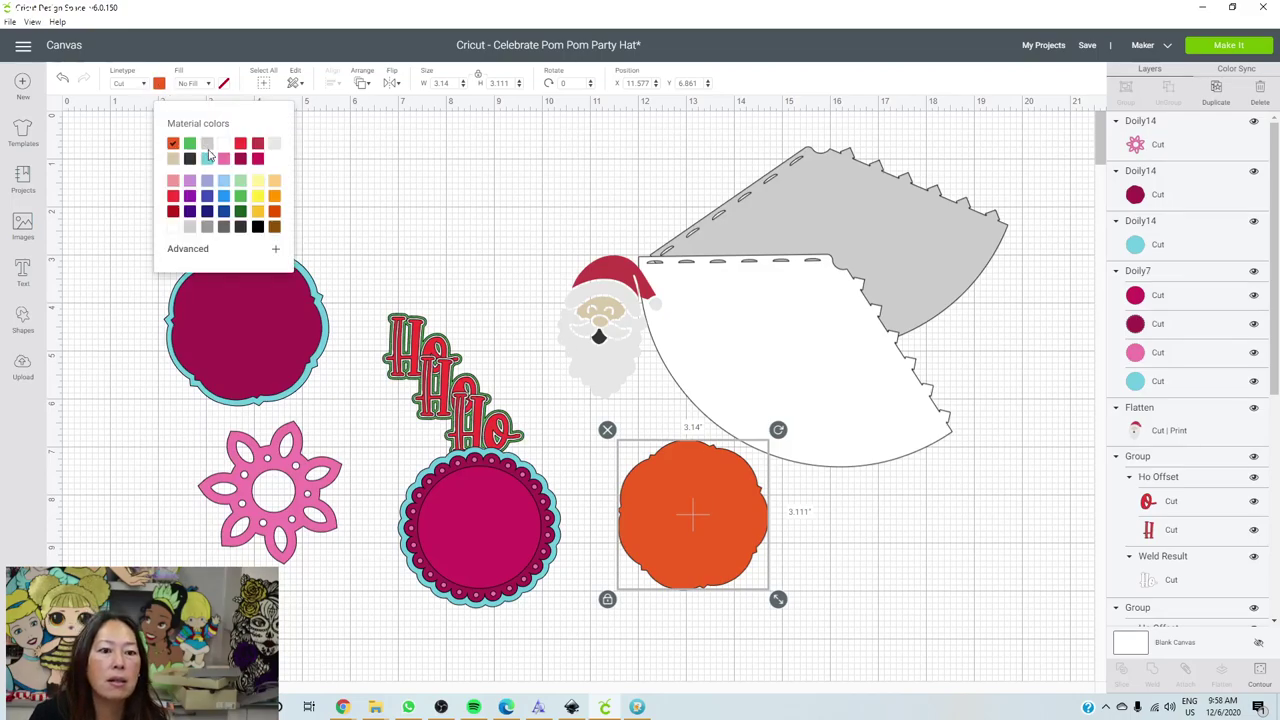
{"action": "left_click", "coordinate": [241, 181]}
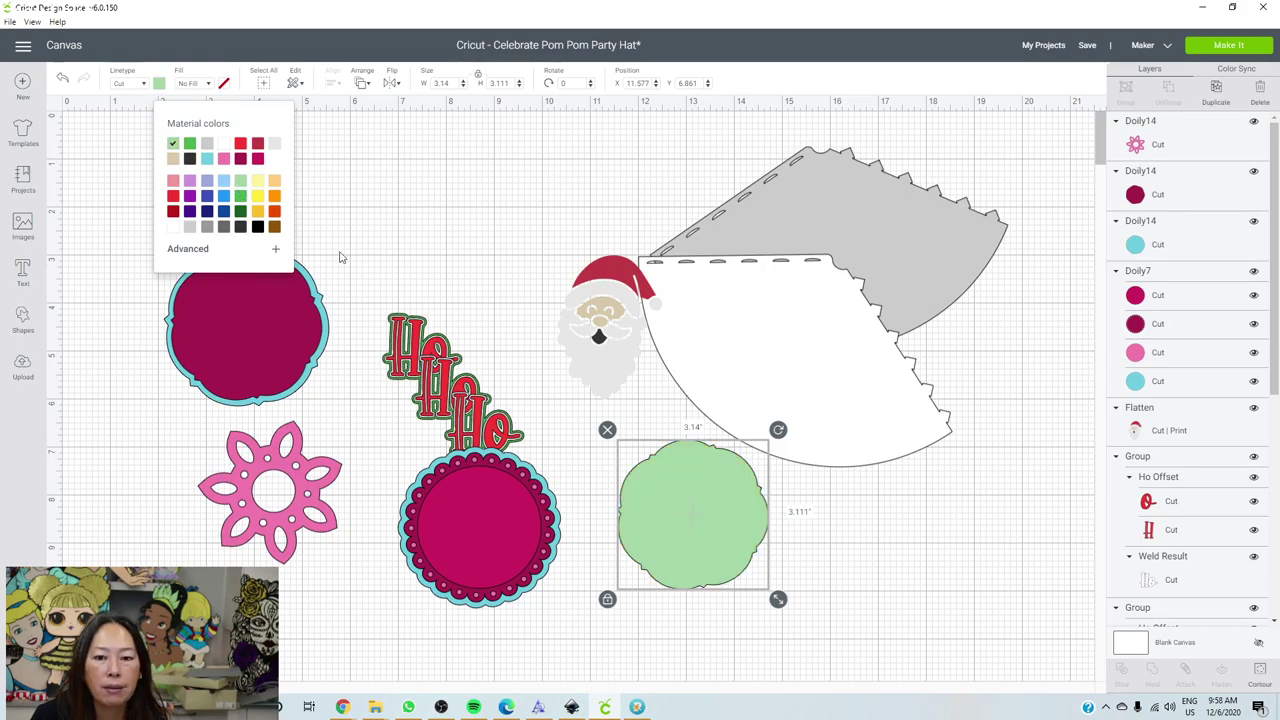
{"action": "left_click_drag", "start_coordinate": [595, 328], "coordinate": [685, 528]}
{"action": "left_click_drag", "start_coordinate": [760, 604], "coordinate": [737, 571]}
{"action": "left_click_drag", "start_coordinate": [685, 536], "coordinate": [693, 547]}
Flatten Santa and the green doily into one Print Then Cut image.
{"action": "left_click", "coordinate": [773, 625]}
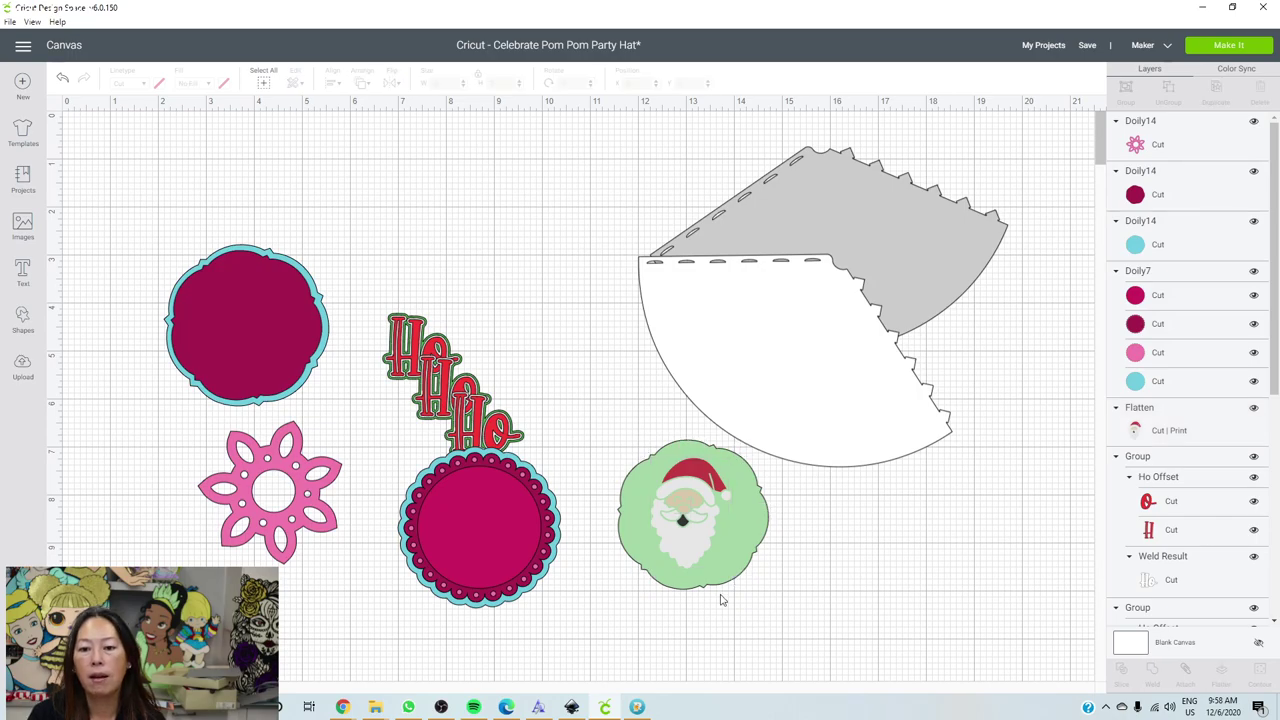
{"action": "left_click_drag", "start_coordinate": [776, 619], "coordinate": [658, 518]}
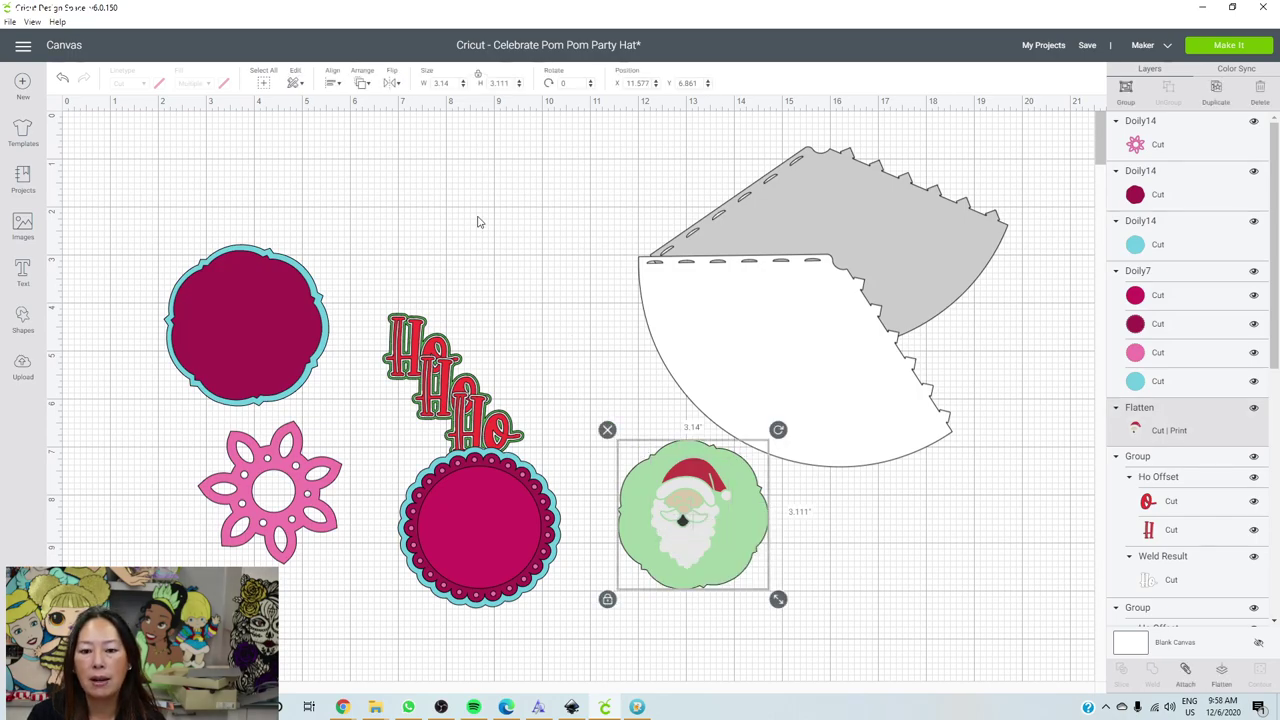
{"action": "left_click", "coordinate": [334, 88]}
{"action": "left_click", "coordinate": [367, 225]}
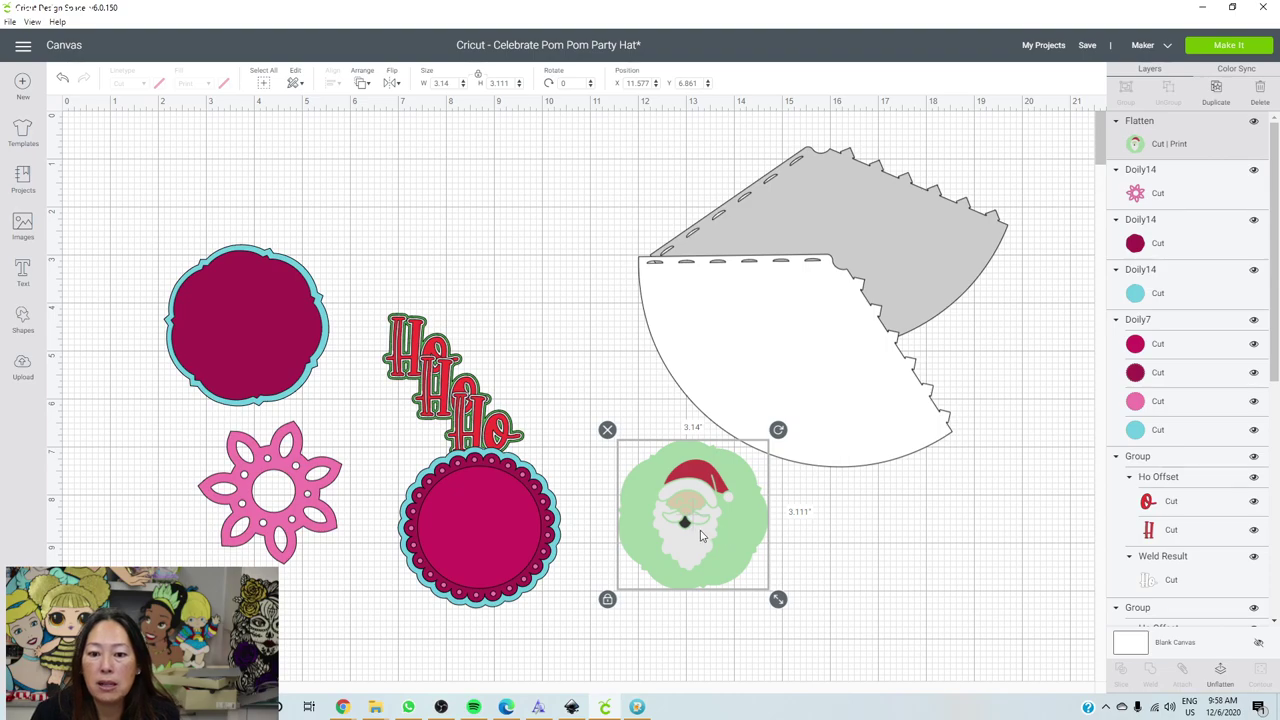
Reposition Santa, undo its trial placement on the maroon doily, and move that doily aside.
{"action": "left_click_drag", "start_coordinate": [700, 537], "coordinate": [491, 215]}
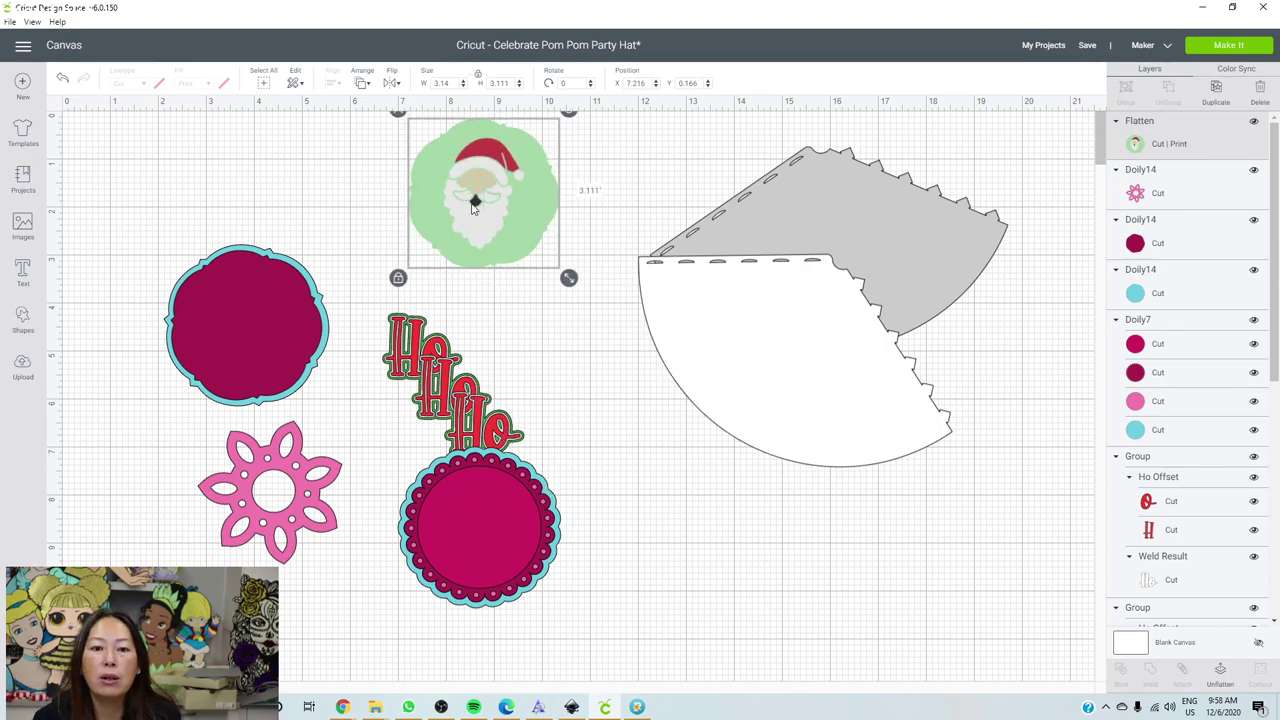
{"action": "left_click_drag", "start_coordinate": [468, 150], "coordinate": [486, 184]}
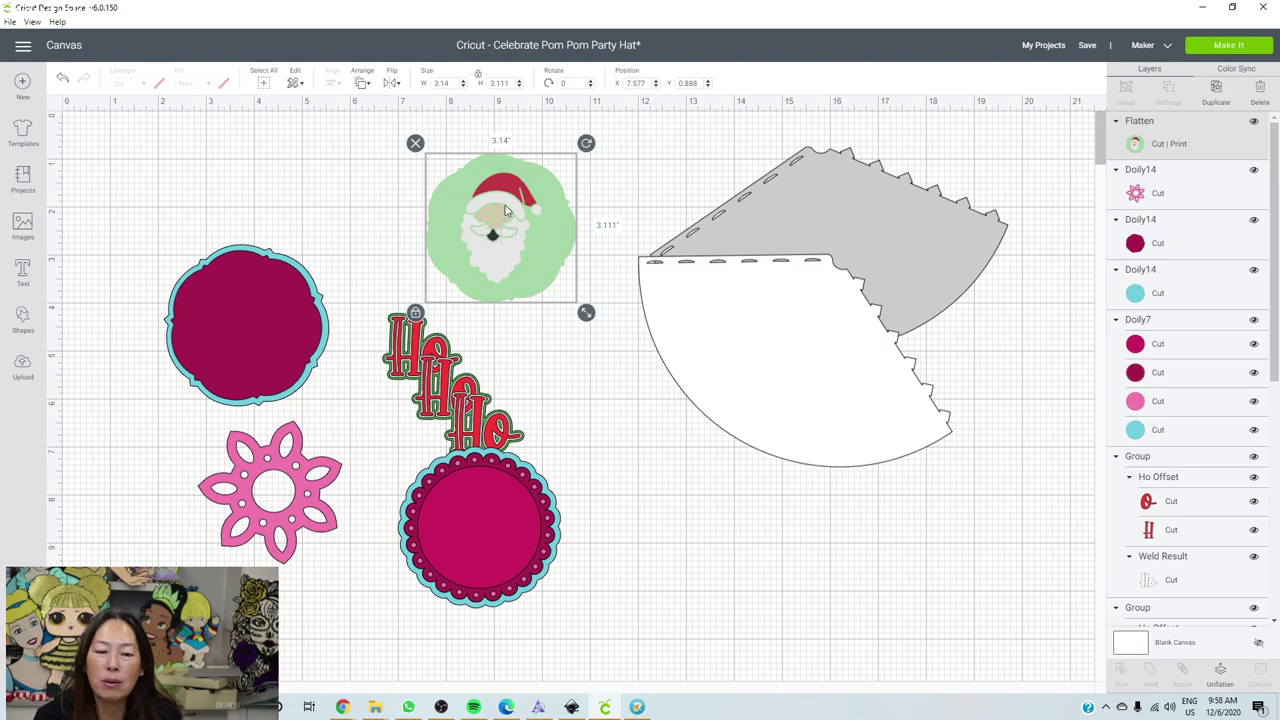
{"action": "left_click_drag", "start_coordinate": [506, 214], "coordinate": [252, 304]}
{"action": "key", "text": "ctrl+z"}
{"action": "left_click", "coordinate": [264, 315]}
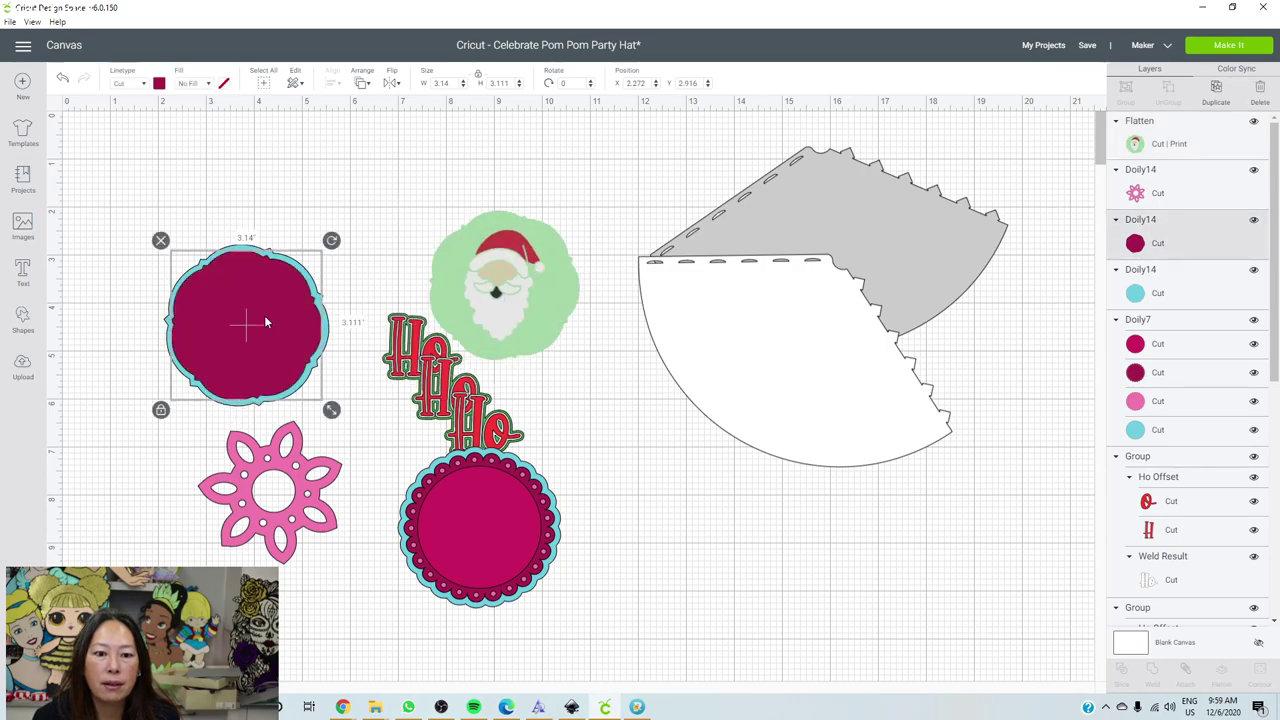
{"action": "left_click_drag", "start_coordinate": [264, 315], "coordinate": [604, 475]}
Enlarge the pink flower over the blue doily and hide all its contours.
{"action": "left_click_drag", "start_coordinate": [285, 484], "coordinate": [261, 321]}
{"action": "left_click_drag", "start_coordinate": [323, 406], "coordinate": [345, 429]}
{"action": "left_click_drag", "start_coordinate": [303, 368], "coordinate": [290, 355]}
{"action": "left_click", "coordinate": [1260, 669]}
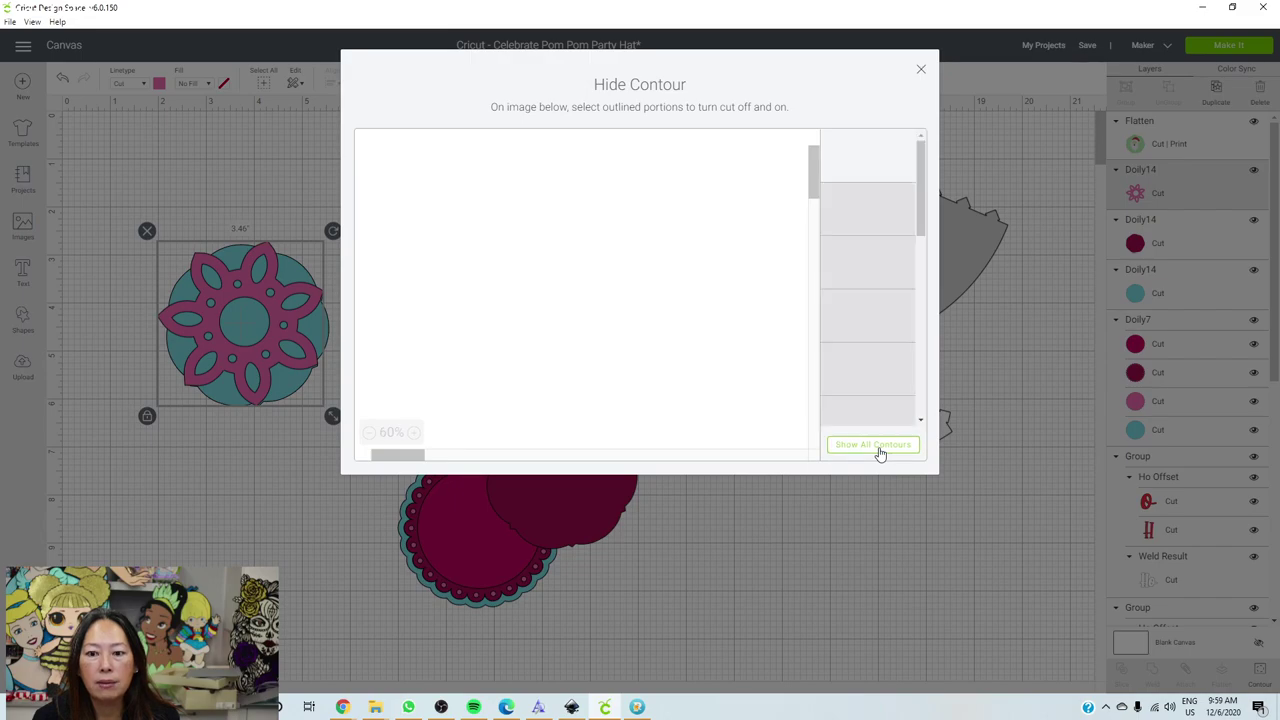
{"action": "left_click", "coordinate": [921, 71]}
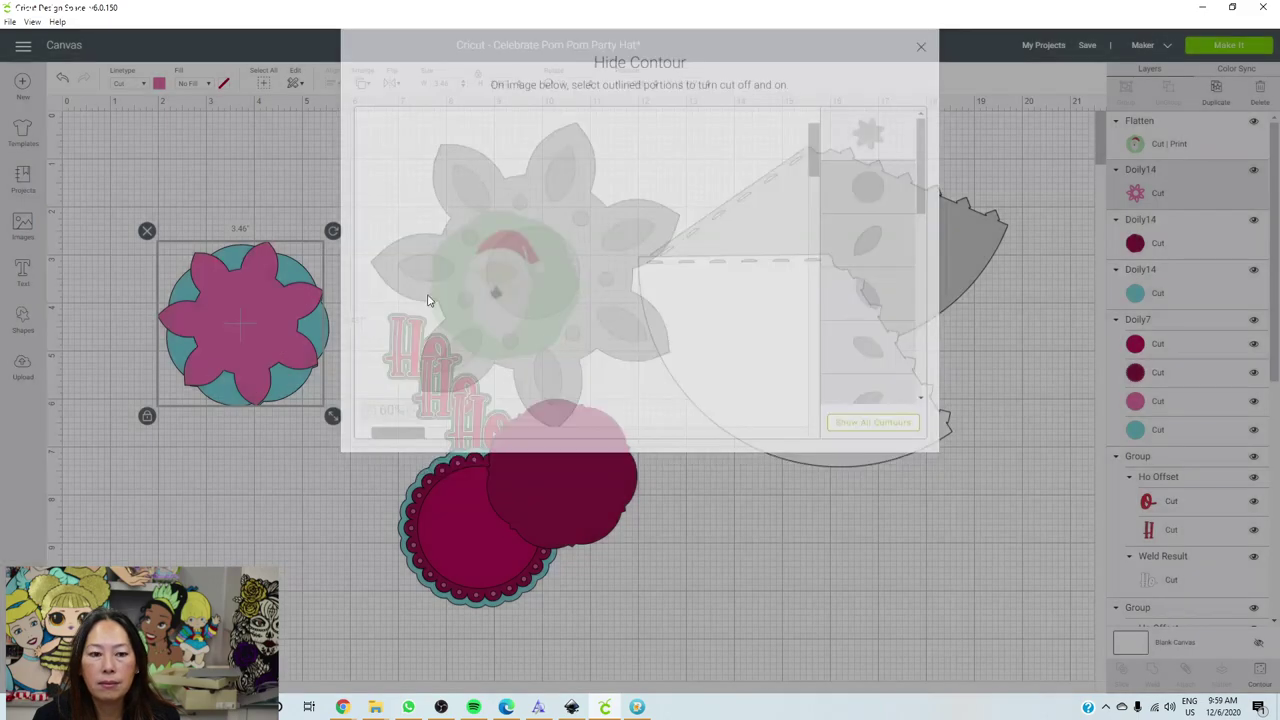
Make the flower white and the blue doily red, then set Santa on top.
{"action": "left_click", "coordinate": [158, 83]}
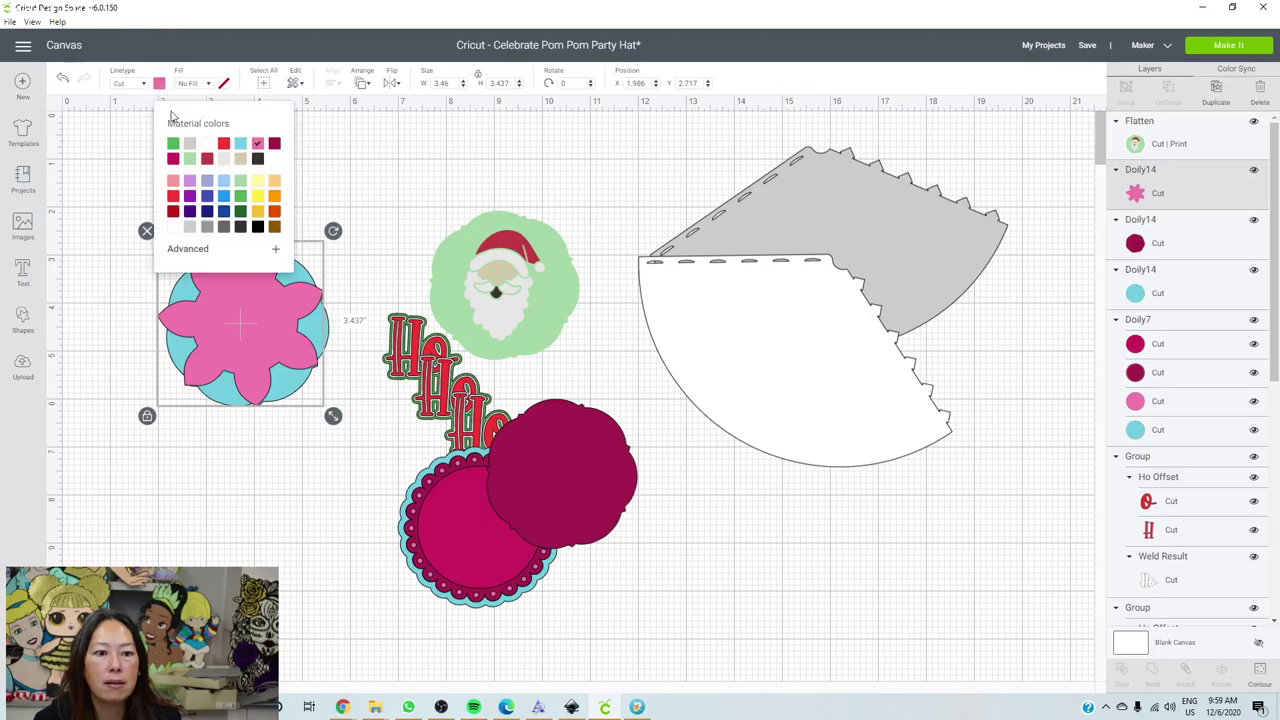
{"action": "left_click", "coordinate": [207, 146]}
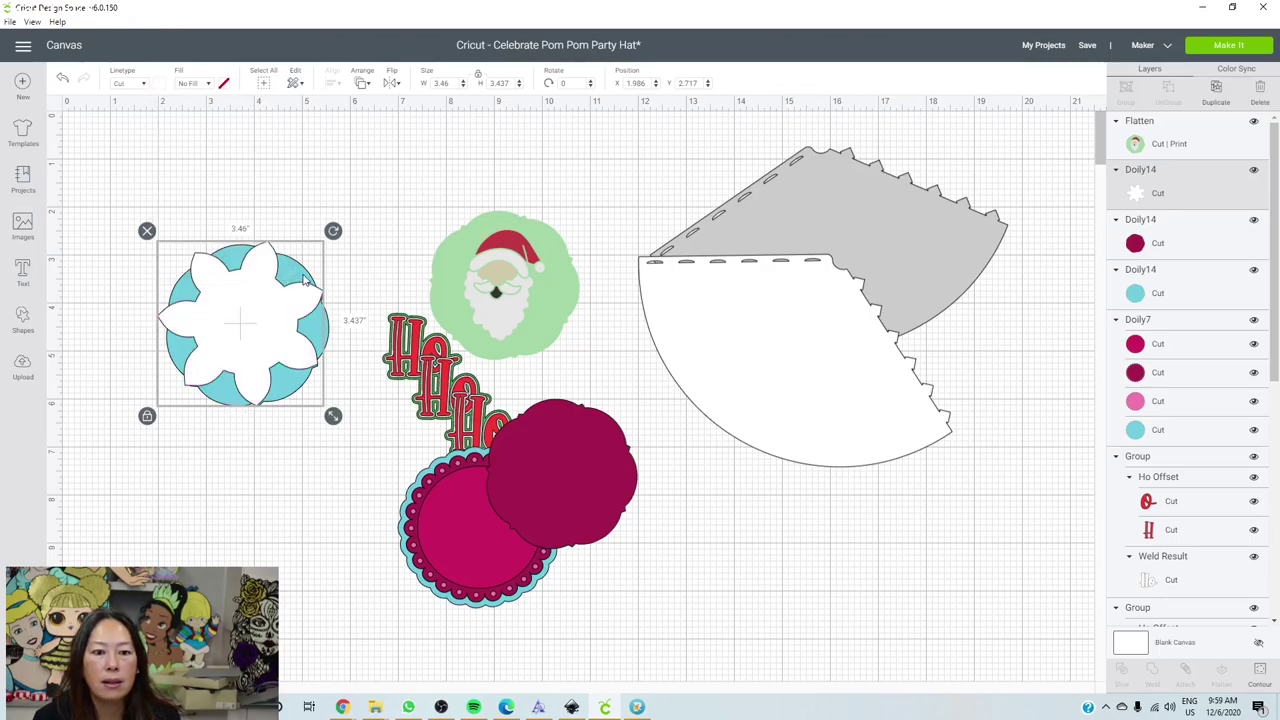
{"action": "left_click", "coordinate": [1153, 269]}
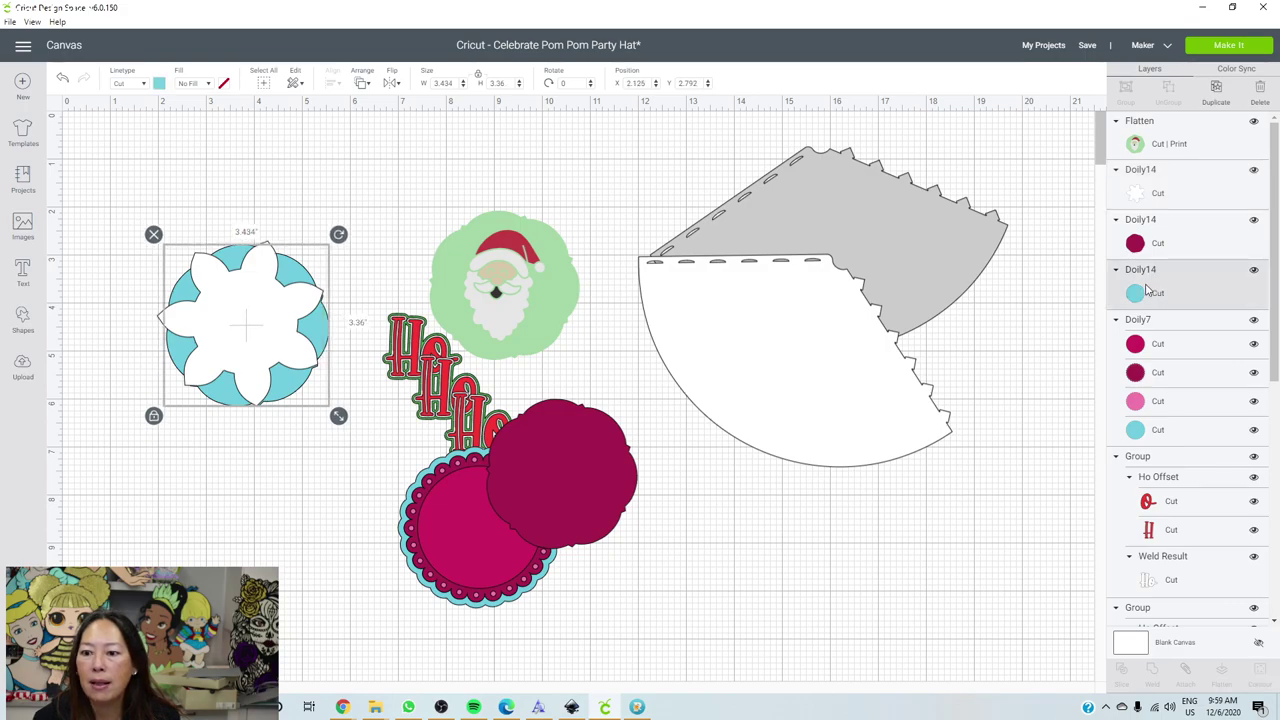
{"action": "left_click", "coordinate": [159, 85]}
{"action": "left_click", "coordinate": [223, 143]}
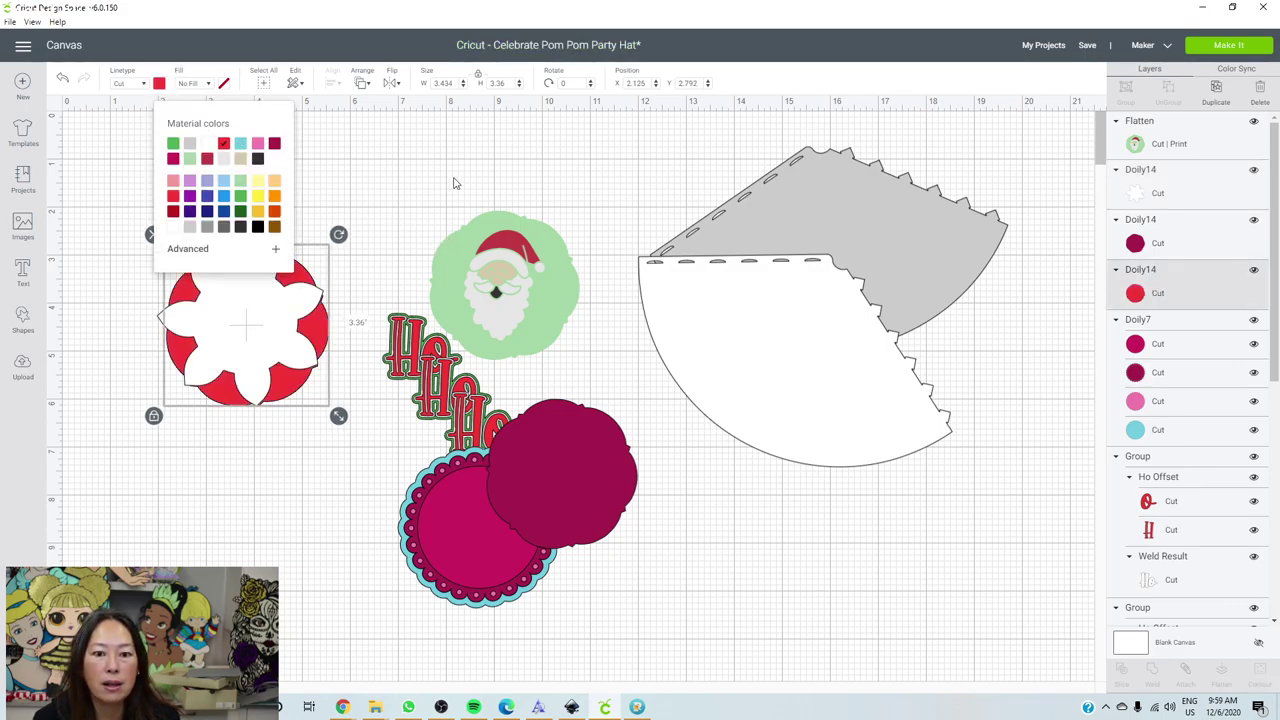
{"action": "left_click", "coordinate": [510, 278]}
{"action": "left_click", "coordinate": [510, 278]}
{"action": "left_click_drag", "start_coordinate": [507, 277], "coordinate": [275, 323]}
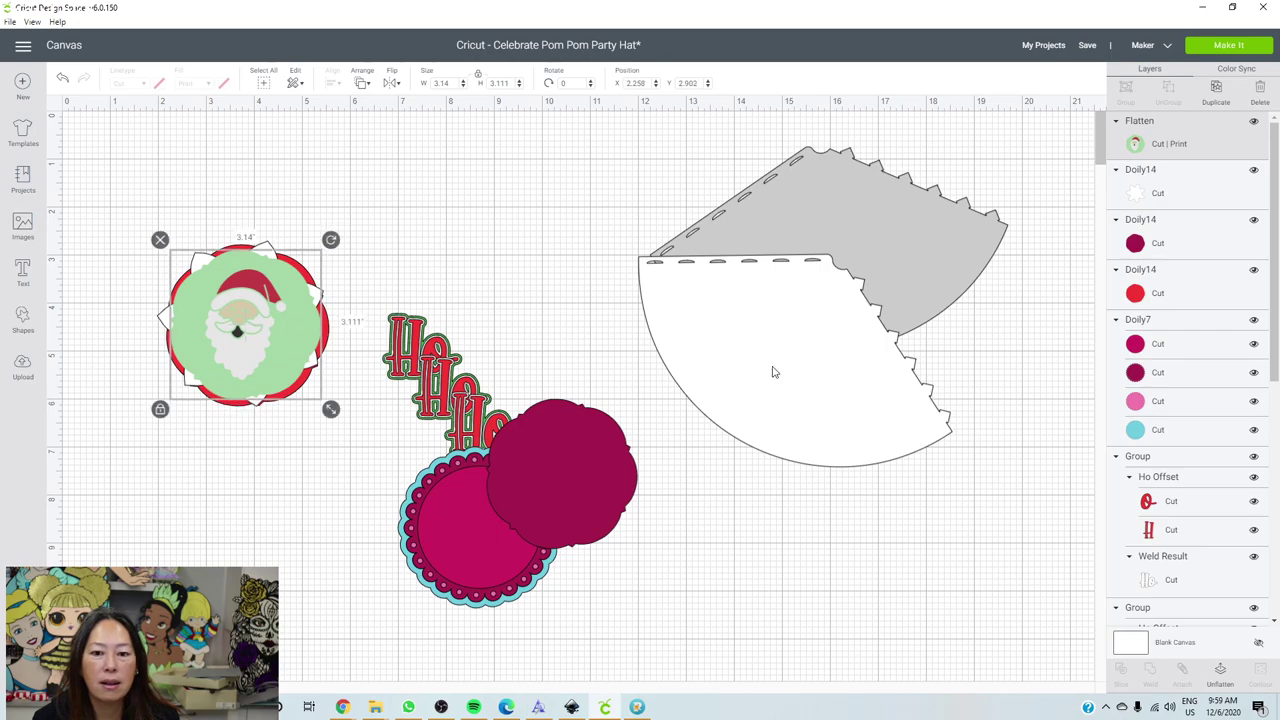
Delete the pink-and-teal doily and centre Santa over the red doily.
{"action": "left_click", "coordinate": [562, 603]}
{"action": "left_click_drag", "start_coordinate": [636, 621], "coordinate": [426, 557]}
{"action": "key", "text": "Delete"}
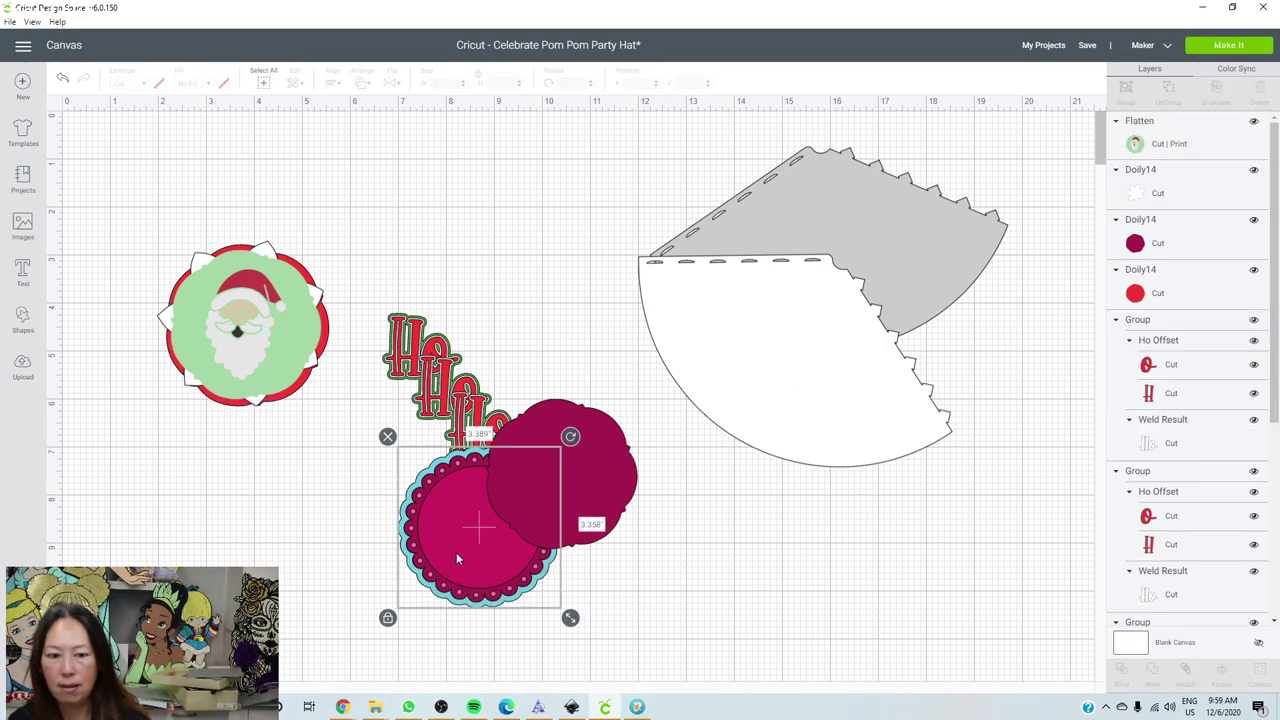
{"action": "left_click", "coordinate": [254, 333]}
{"action": "mouse_move", "coordinate": [256, 333]}
{"action": "left_mouse_down"}
{"action": "mouse_move", "coordinate": [270, 338]}
{"action": "mouse_move", "coordinate": [253, 335]}
{"action": "left_mouse_up"}
Shrink the Santa stack to 1.851 × 1.781 in, group it, and place it on the hat.
{"action": "left_click_drag", "start_coordinate": [298, 446], "coordinate": [230, 346]}
{"action": "left_click_drag", "start_coordinate": [340, 418], "coordinate": [241, 305]}
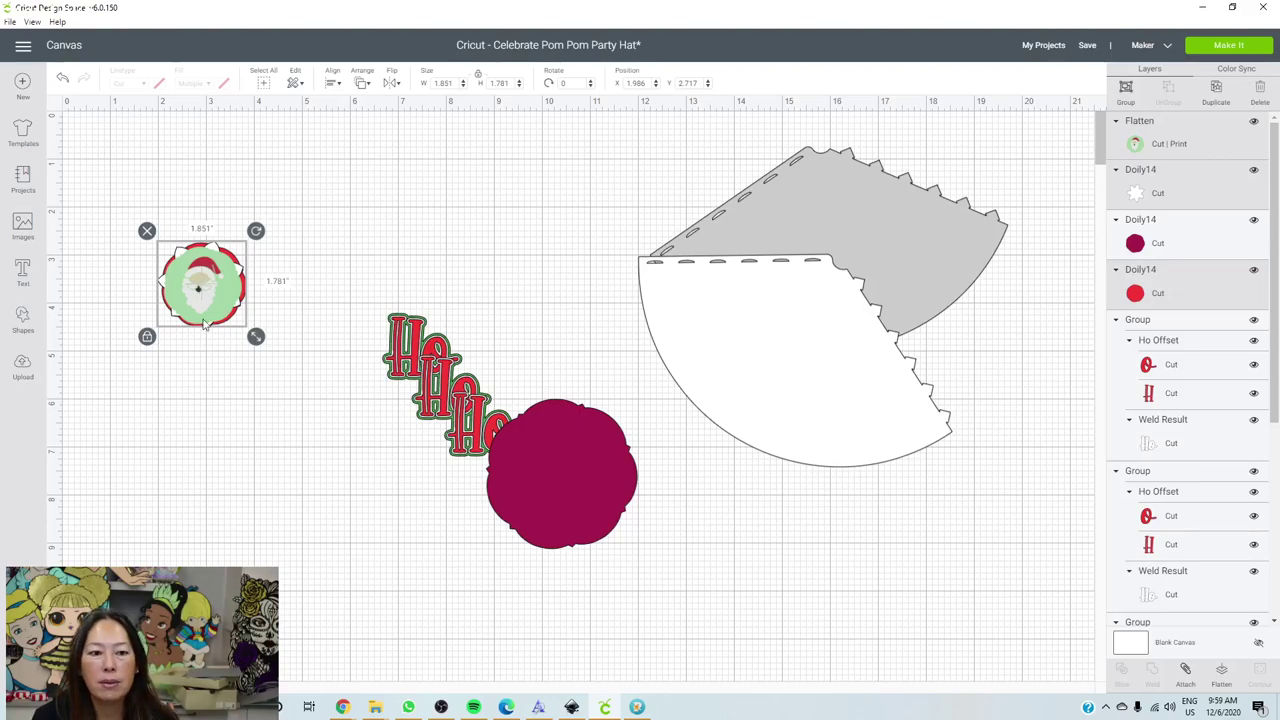
{"action": "left_click_drag", "start_coordinate": [240, 386], "coordinate": [395, 233]}
{"action": "left_click", "coordinate": [1127, 88]}
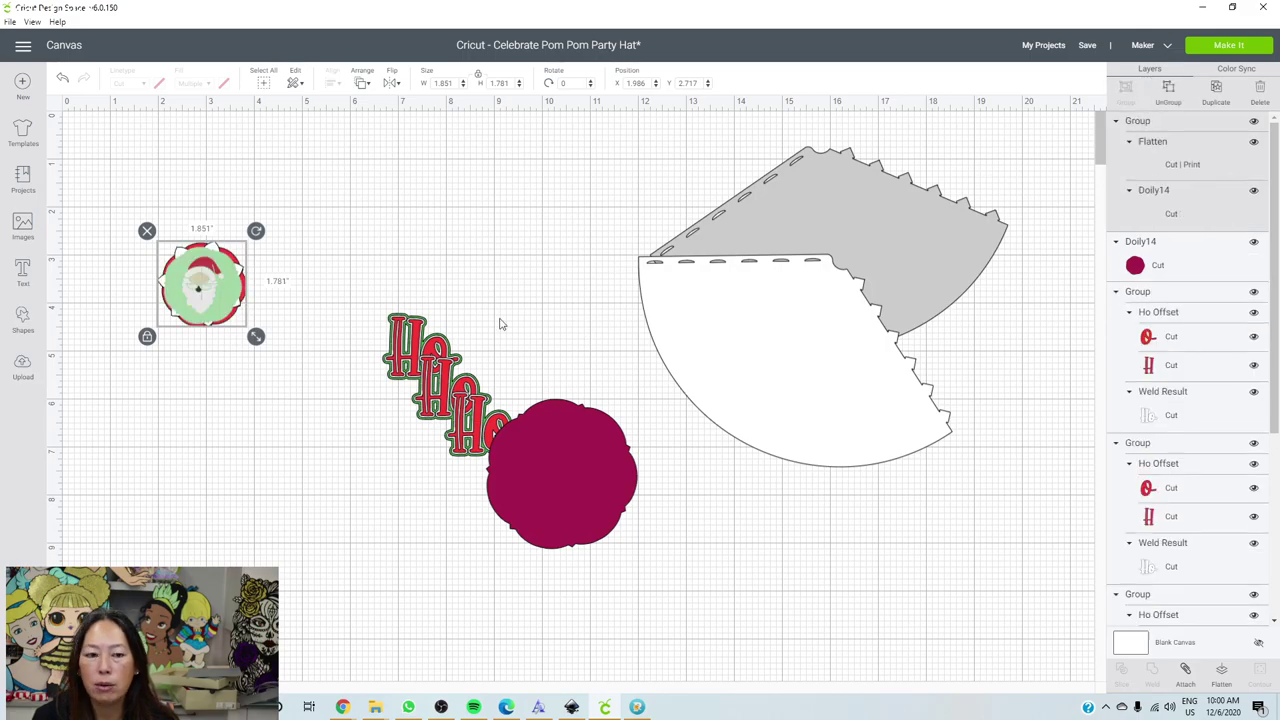
{"action": "left_click_drag", "start_coordinate": [215, 297], "coordinate": [808, 370]}
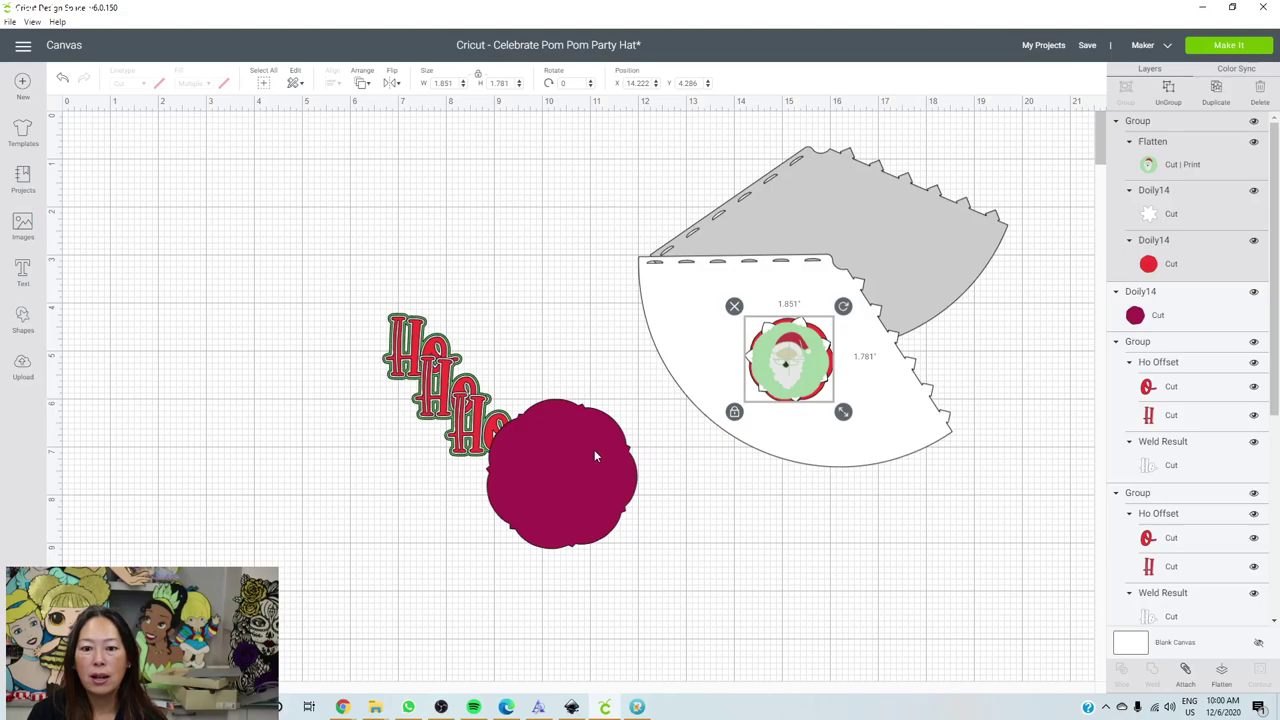
Place the Santa group on the maroon doily and shrink the doily behind it.
{"action": "left_click_drag", "start_coordinate": [594, 449], "coordinate": [696, 455]}
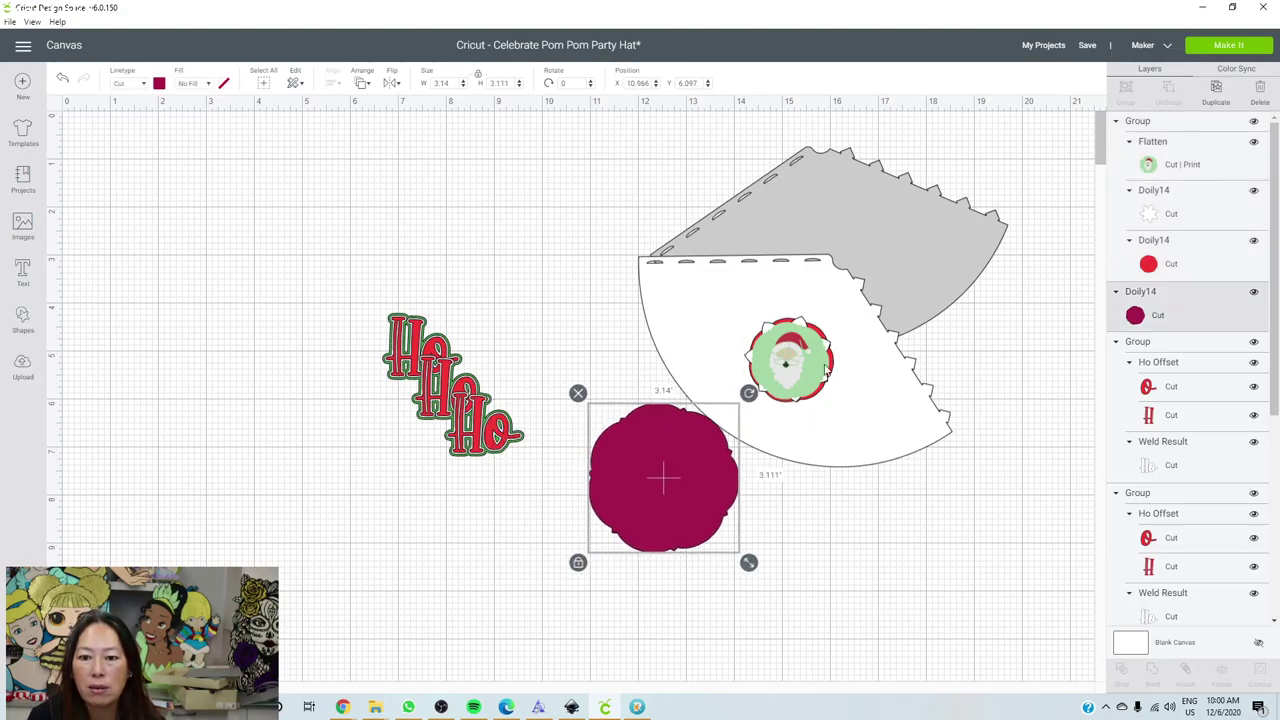
{"action": "left_click", "coordinate": [825, 370]}
{"action": "left_click_drag", "start_coordinate": [773, 394], "coordinate": [666, 530]}
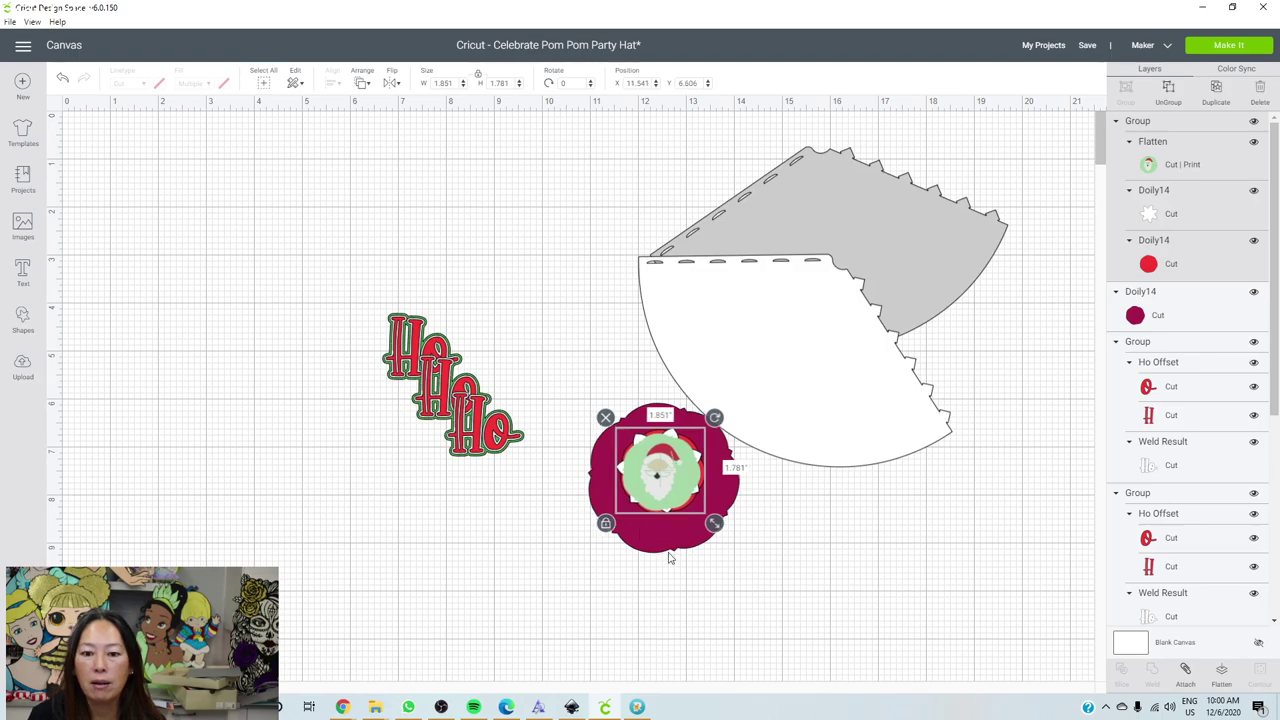
{"action": "left_click", "coordinate": [682, 548]}
{"action": "left_click_drag", "start_coordinate": [752, 566], "coordinate": [654, 466]}
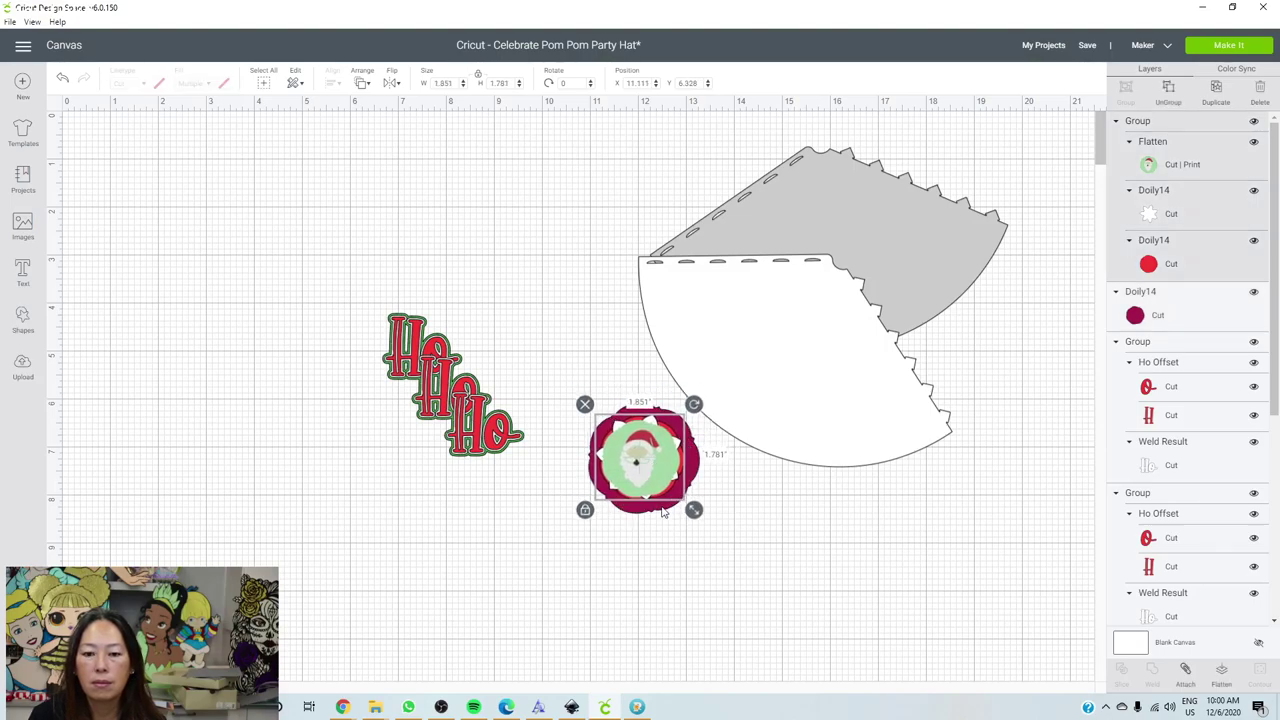
Recolour the backing doily green.
{"action": "left_click", "coordinate": [660, 514]}
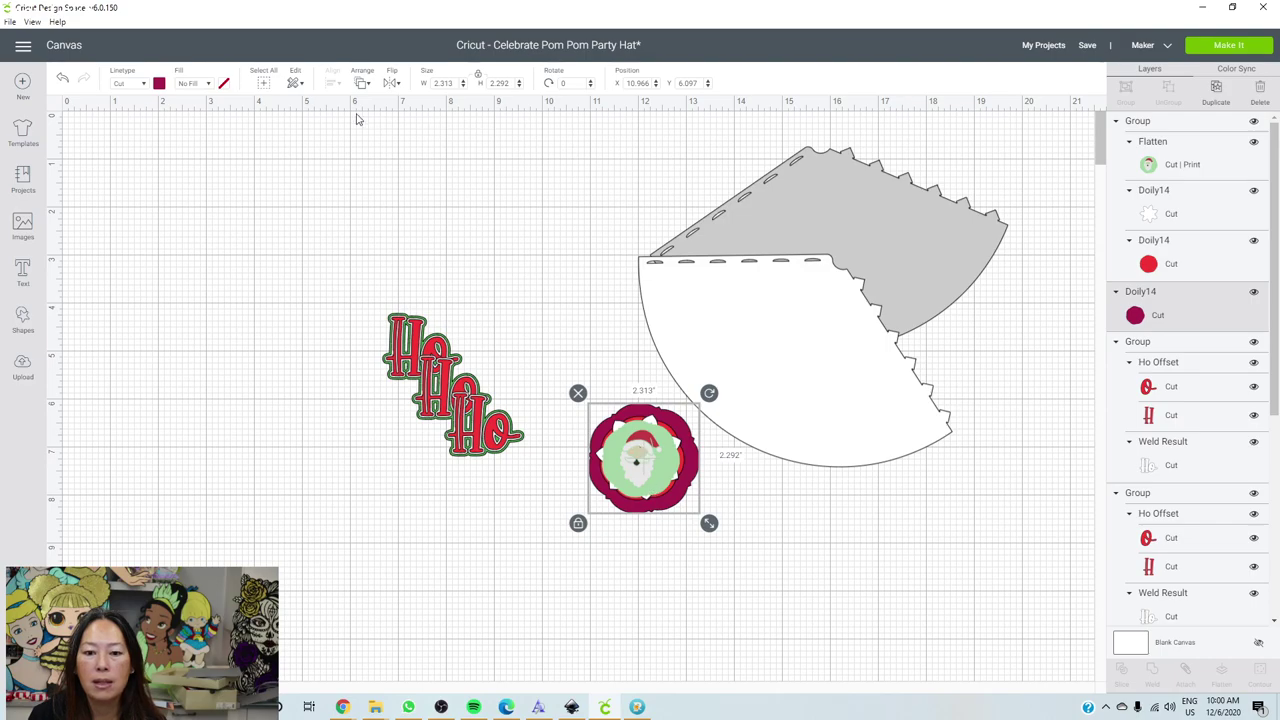
{"action": "left_click", "coordinate": [158, 84]}
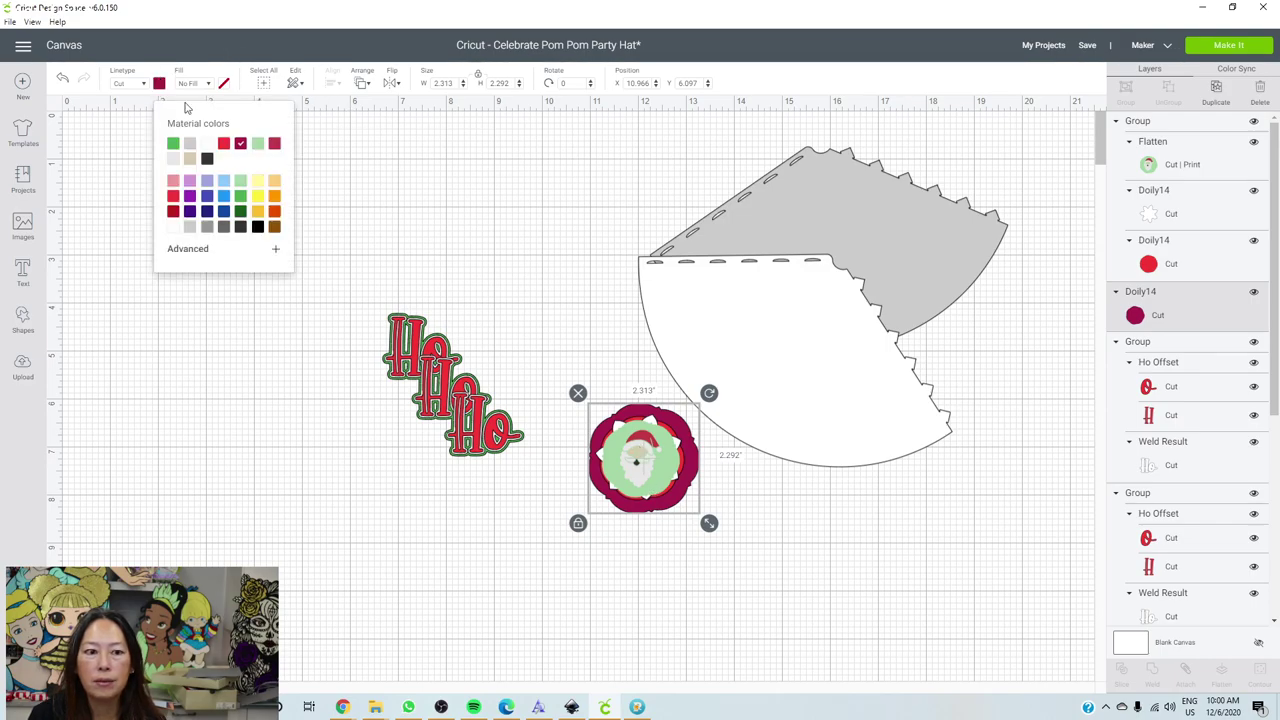
{"action": "left_click", "coordinate": [173, 145]}
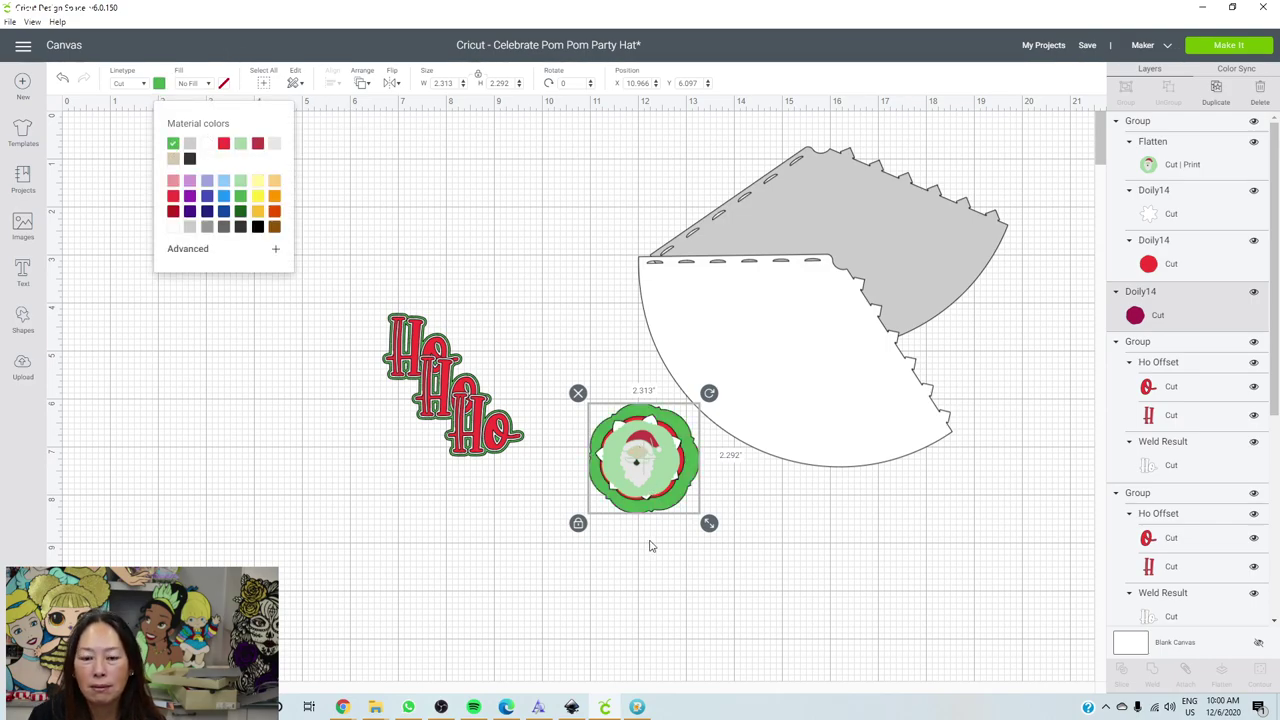
{"action": "left_click", "coordinate": [714, 566]}
Scale Santa and its green backing to 1.896 × 1.879 in and move it above Ho Ho Ho.
{"action": "left_click_drag", "start_coordinate": [714, 566], "coordinate": [622, 462]}
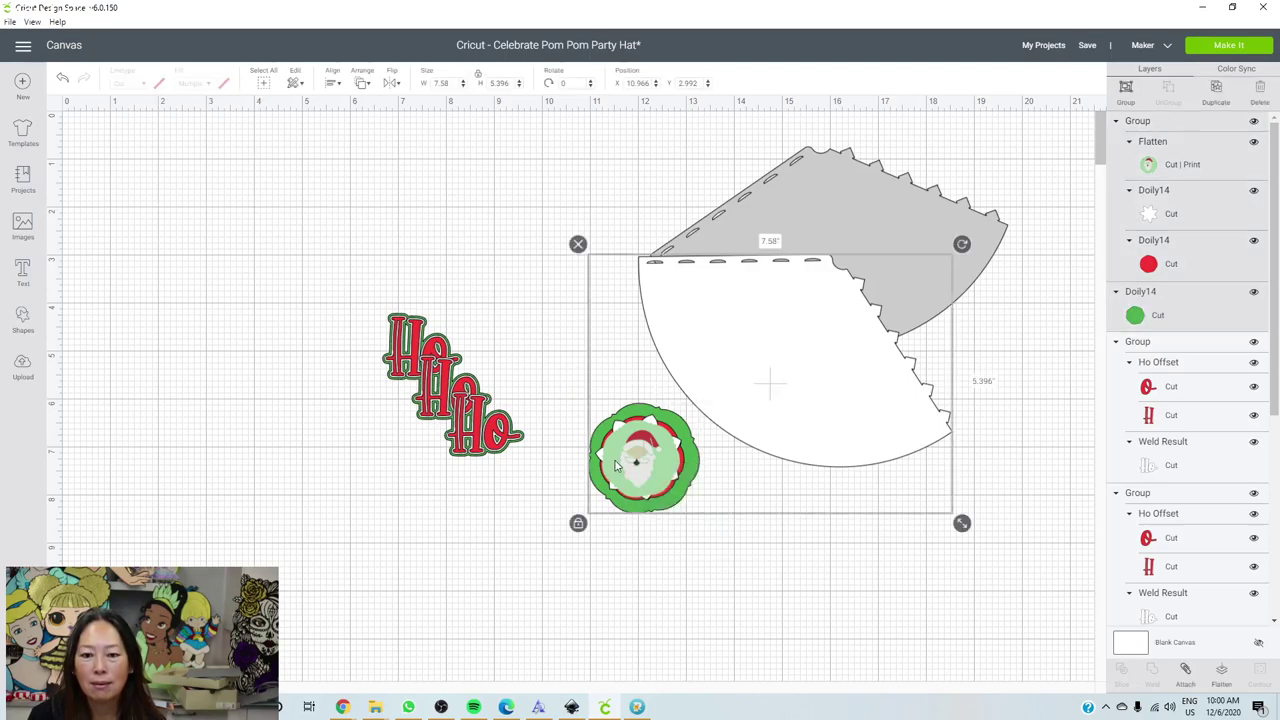
{"action": "left_click", "coordinate": [676, 573]}
{"action": "left_click_drag", "start_coordinate": [674, 563], "coordinate": [617, 537]}
{"action": "left_click_drag", "start_coordinate": [653, 584], "coordinate": [638, 561]}
{"action": "left_click_drag", "start_coordinate": [592, 515], "coordinate": [800, 370]}
{"action": "left_click_drag", "start_coordinate": [483, 296], "coordinate": [305, 253]}
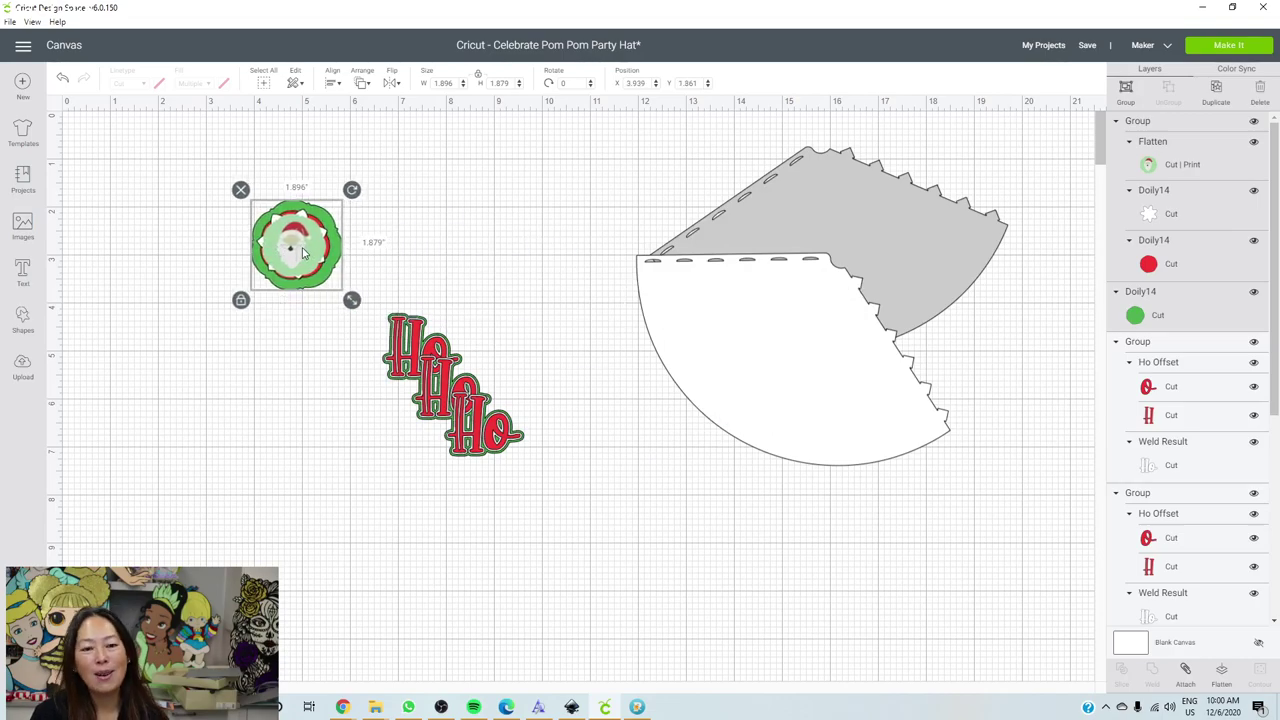